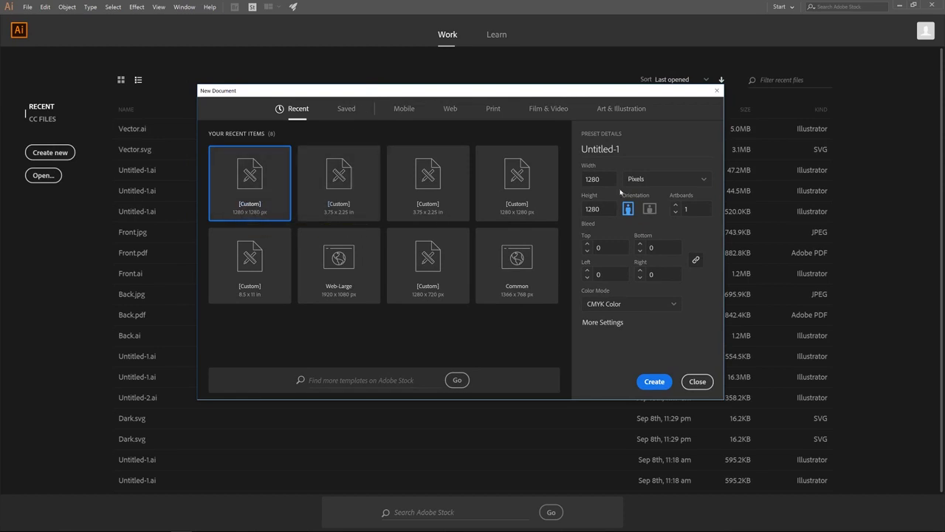
Confirm the New Document dialog at 1280 × 1280 px to create Untitled-1
left_click(655, 381)
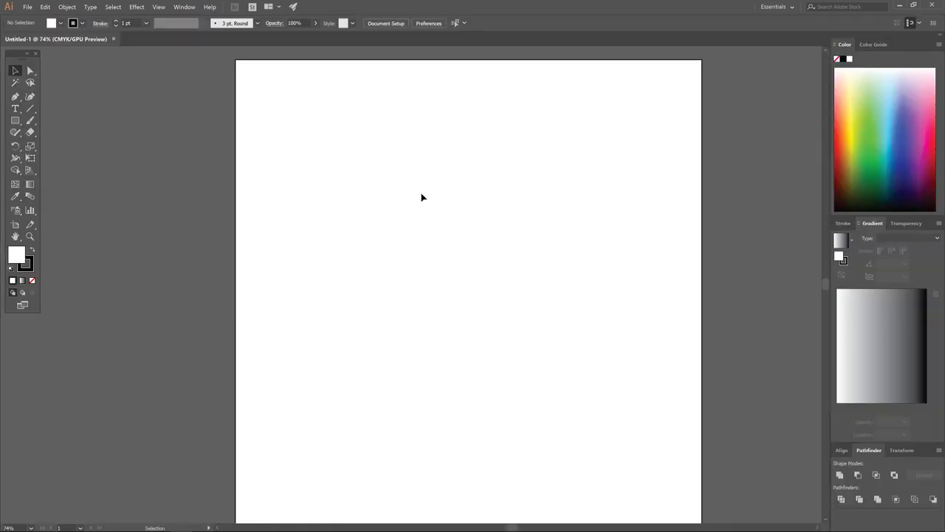
Turn off Snap to Pixel and Snap to Point in the View menu
left_click(159, 7)
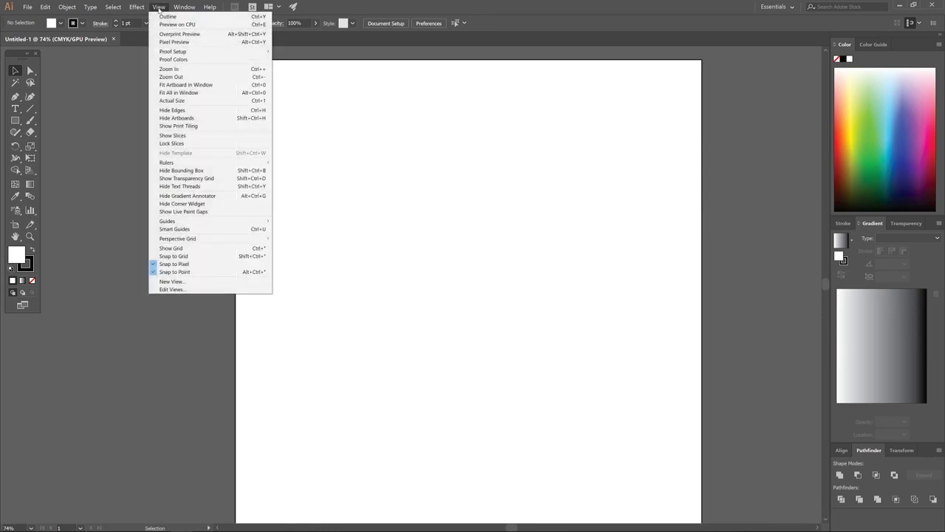
left_click(180, 264)
left_click(161, 8)
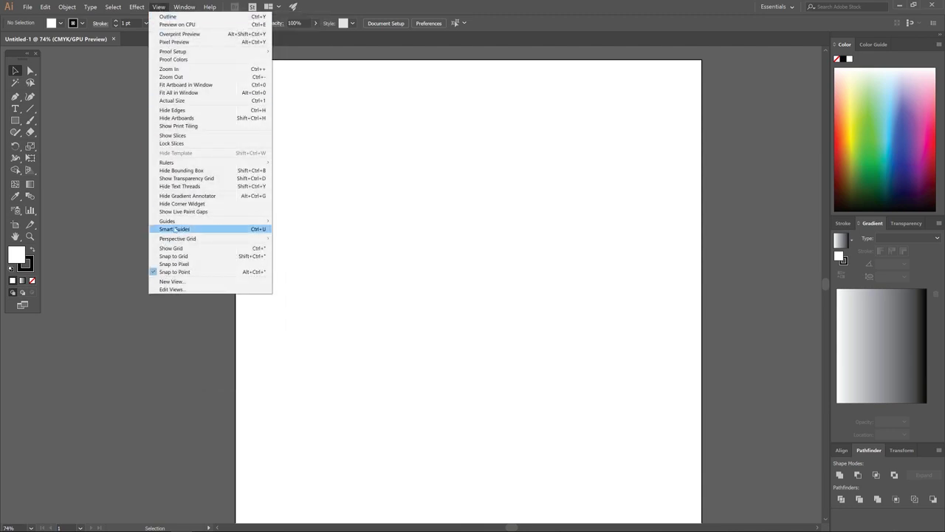
left_click(174, 272)
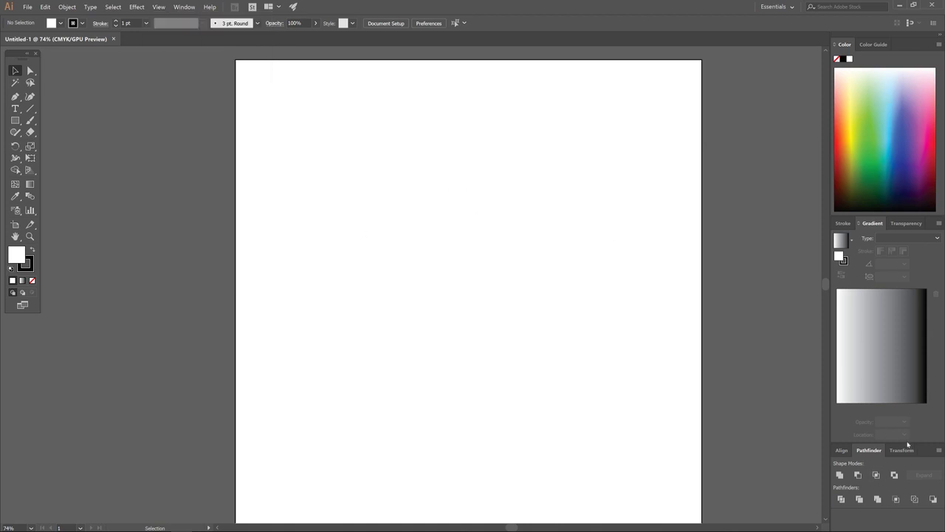
left_click(179, 7)
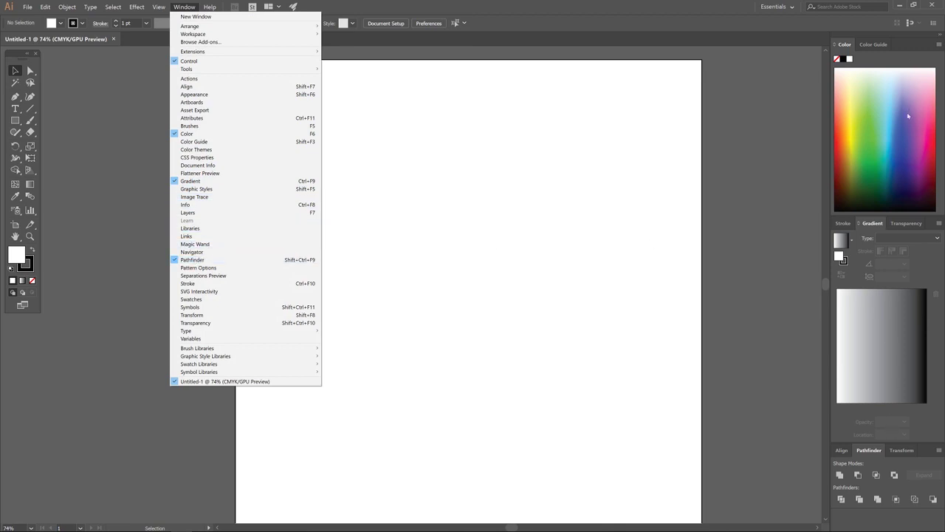
left_click(517, 189)
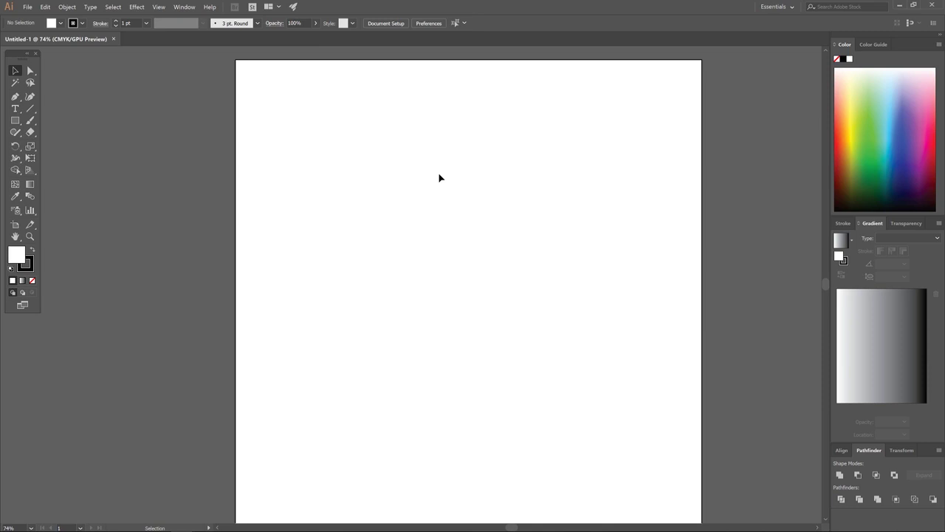
Draw a tall 272.973 × 385.135 px ellipse near the artboard centre
left_click(15, 121)
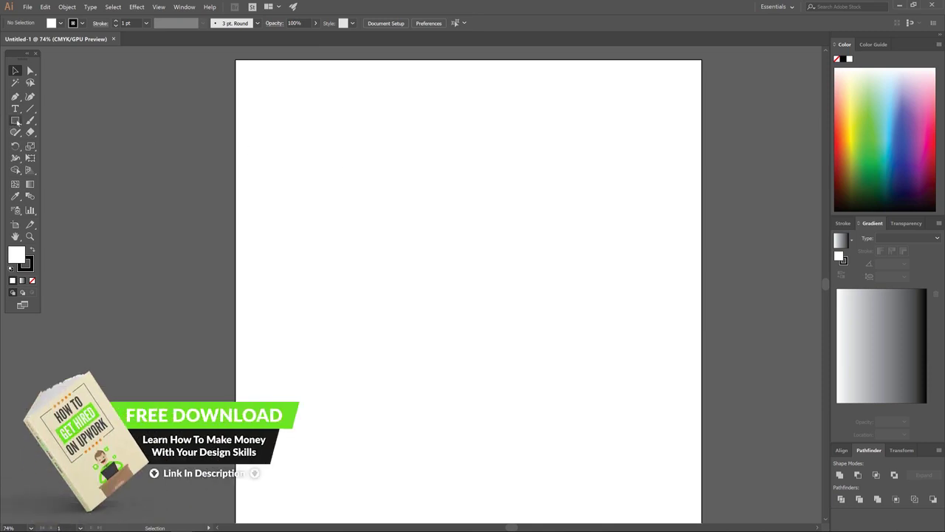
left_click(16, 121)
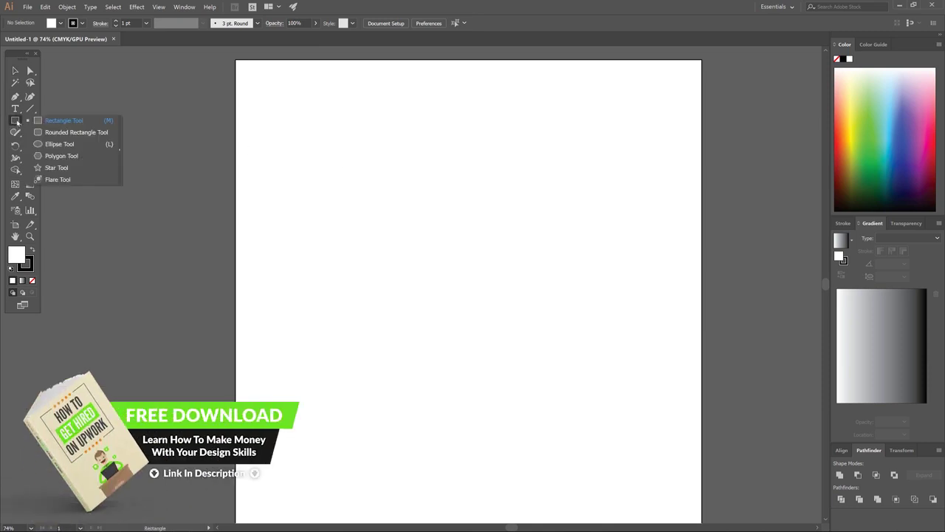
left_click(57, 146)
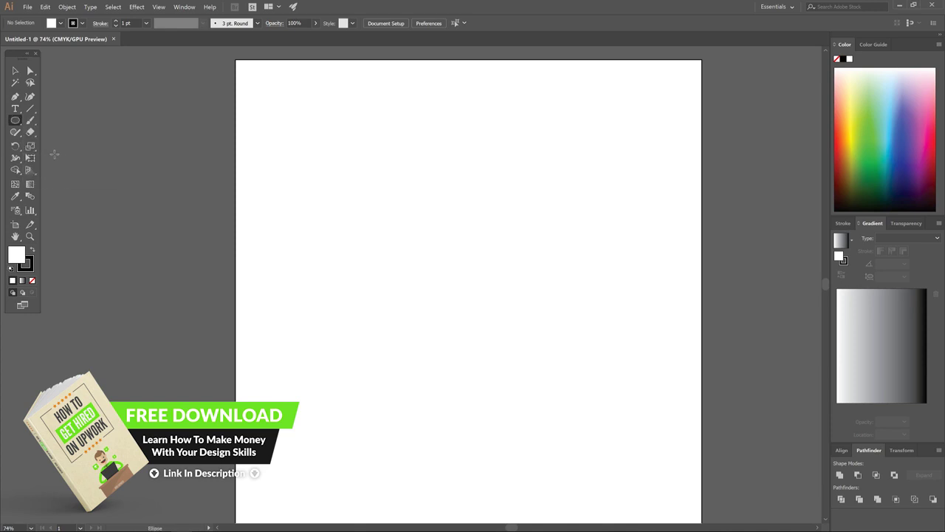
left_click_drag(411, 200, 512, 342)
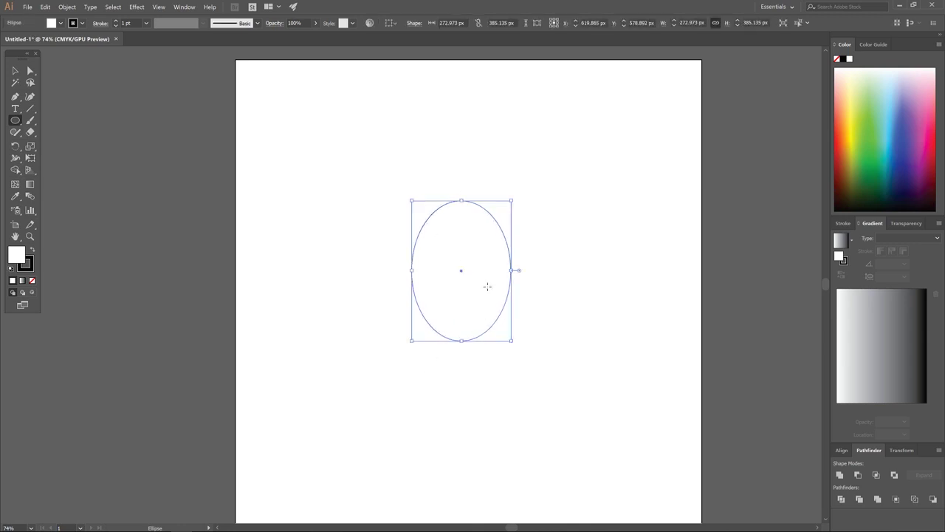
Give the ellipse a black fill, no stroke and 50% opacity
left_click(33, 252)
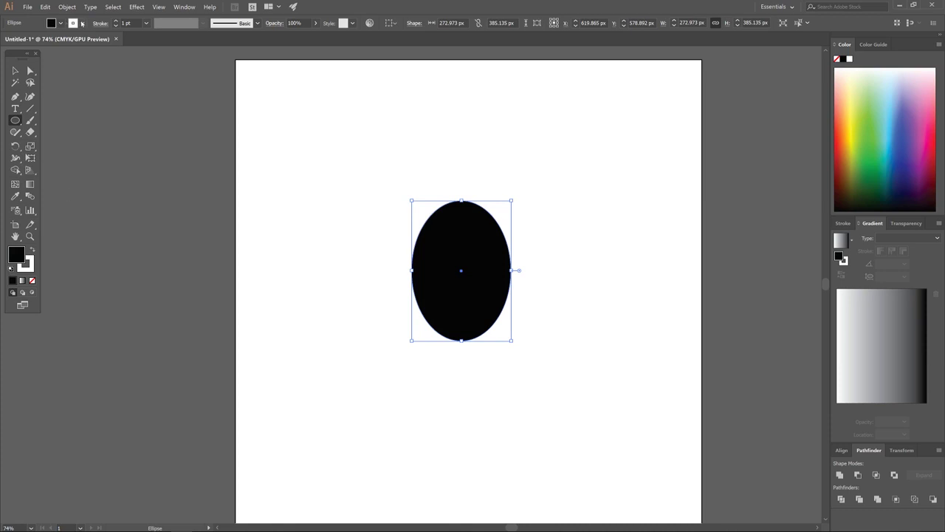
left_click(81, 23)
left_click(7, 41)
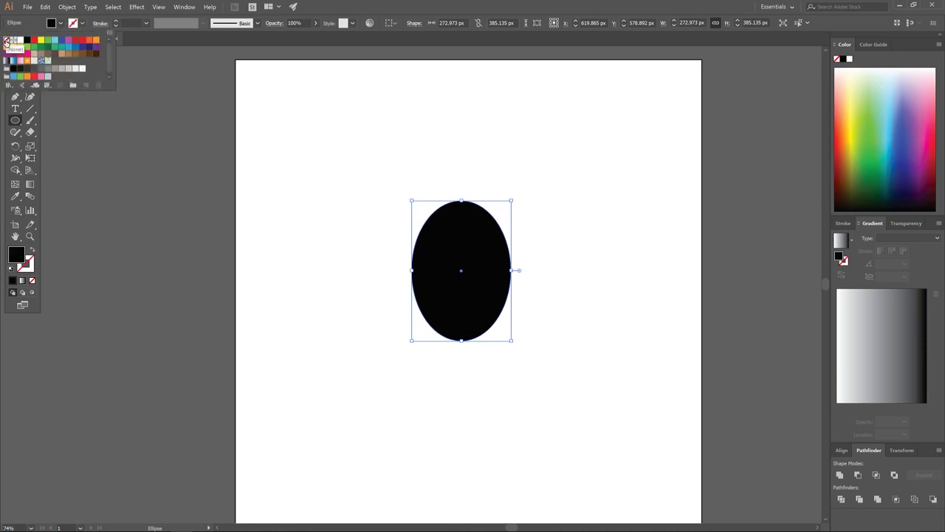
left_click(316, 22)
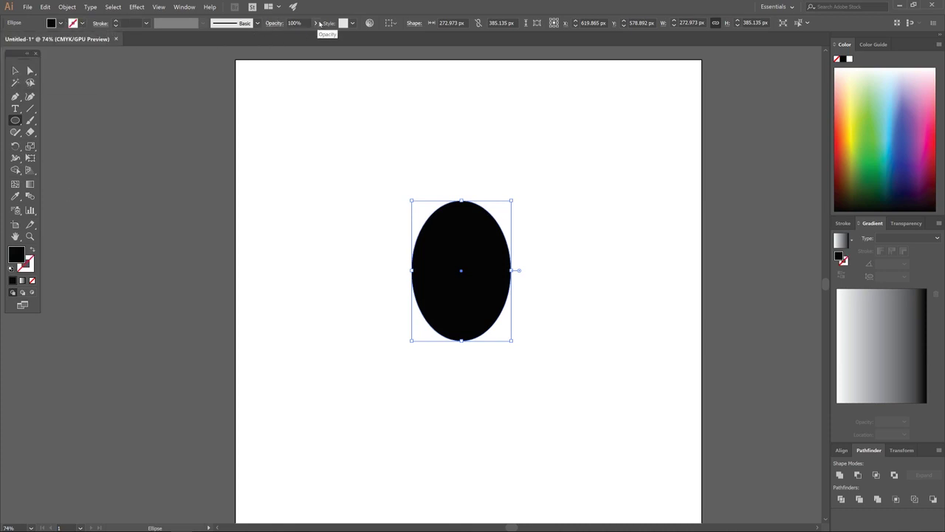
left_click_drag(317, 35, 297, 36)
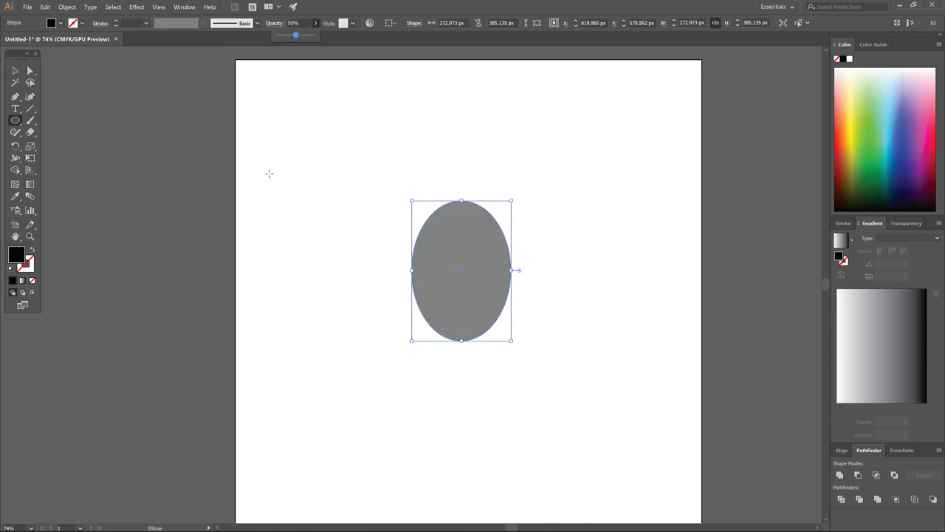
left_click(167, 249)
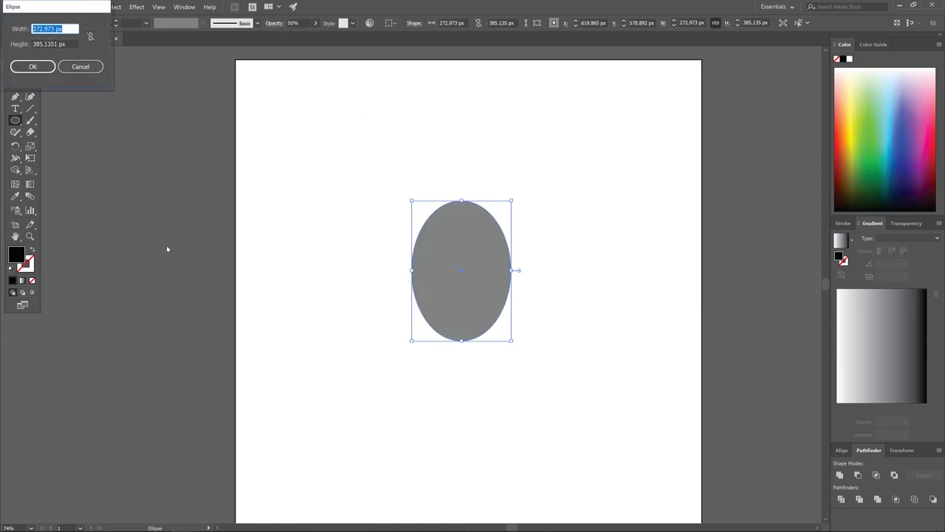
left_click(80, 66)
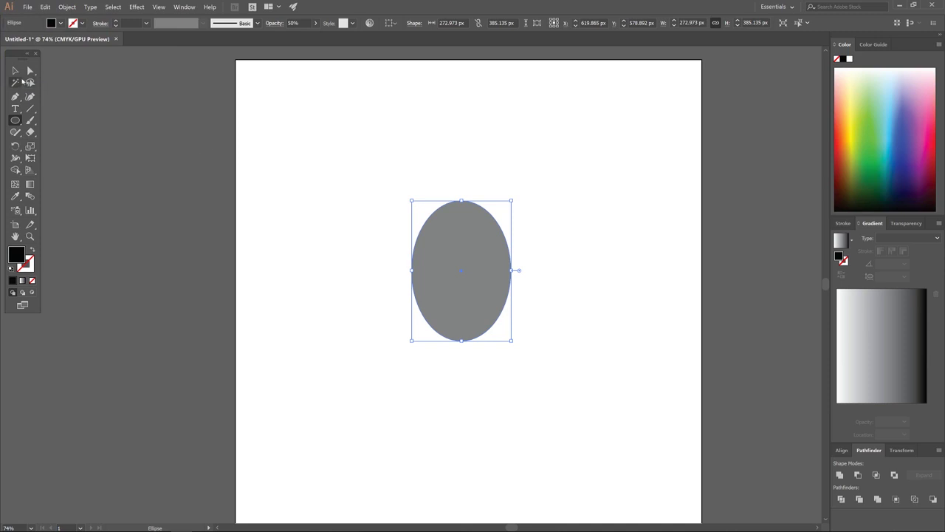
left_click(14, 70)
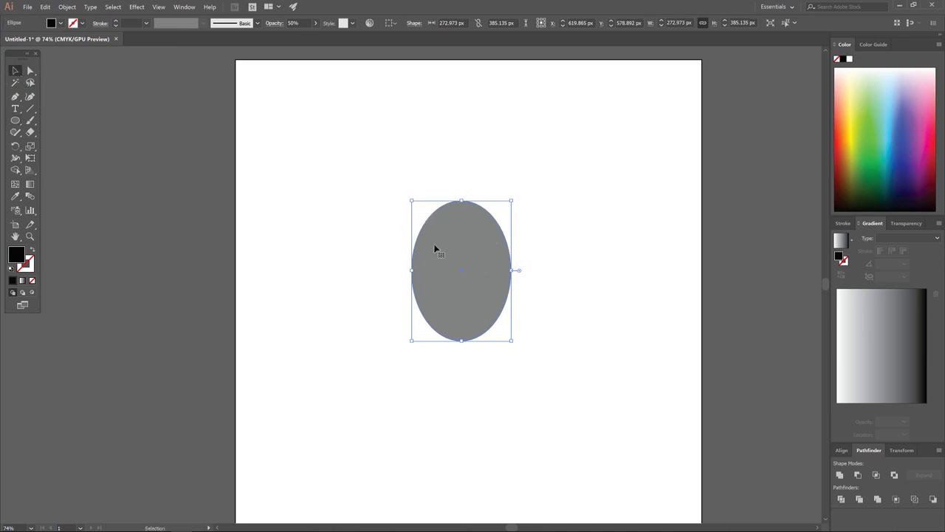
Offset the ellipse outward by 20 px, making a 312.973 × 425.135 px outer ellipse
left_click(68, 8)
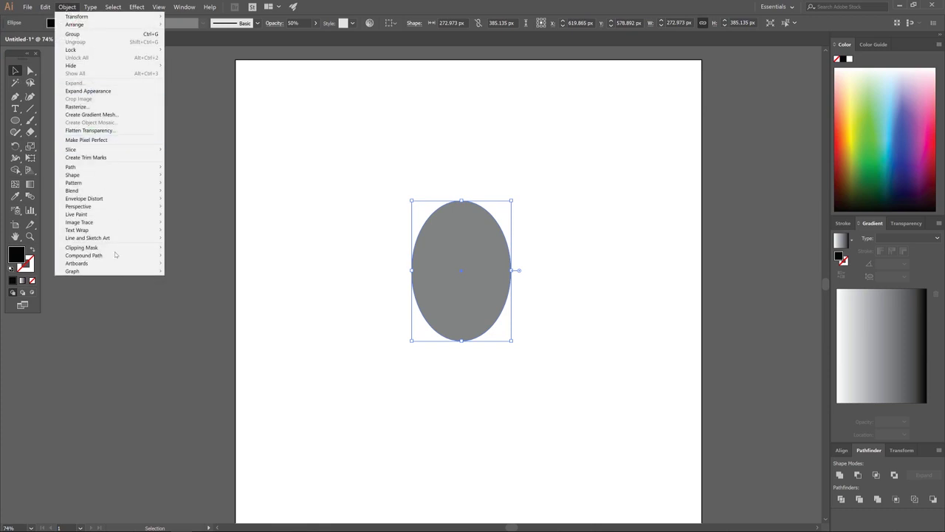
mouse_move(118, 167)
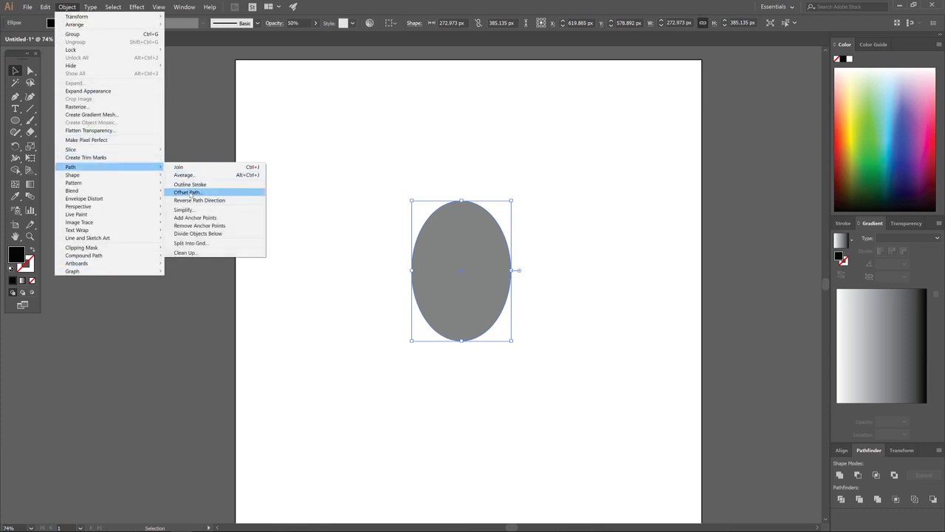
left_click(187, 192)
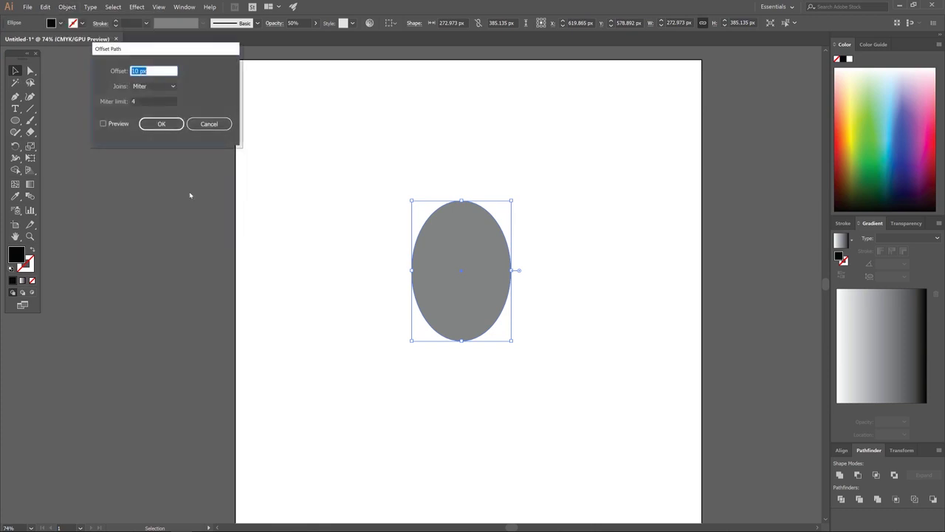
left_click(147, 72)
double_click(147, 72)
type("20")
left_click(102, 123)
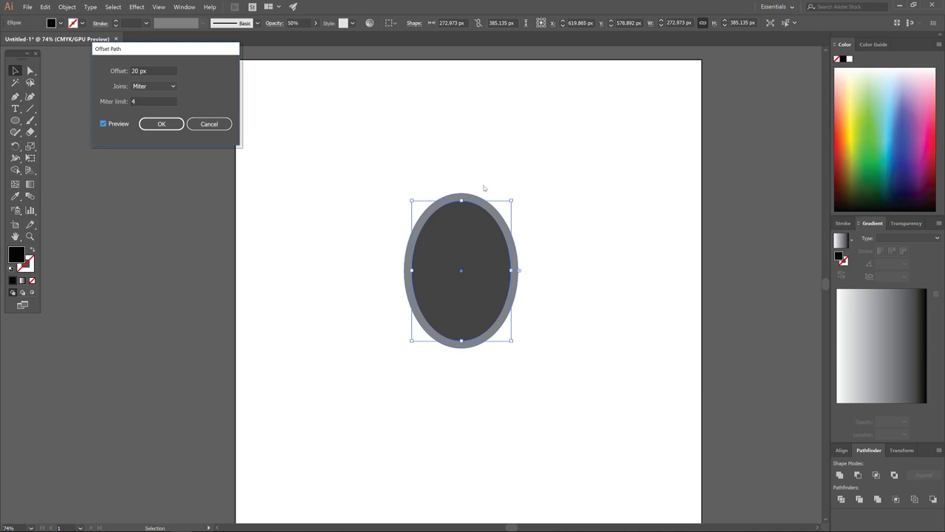
left_click(161, 123)
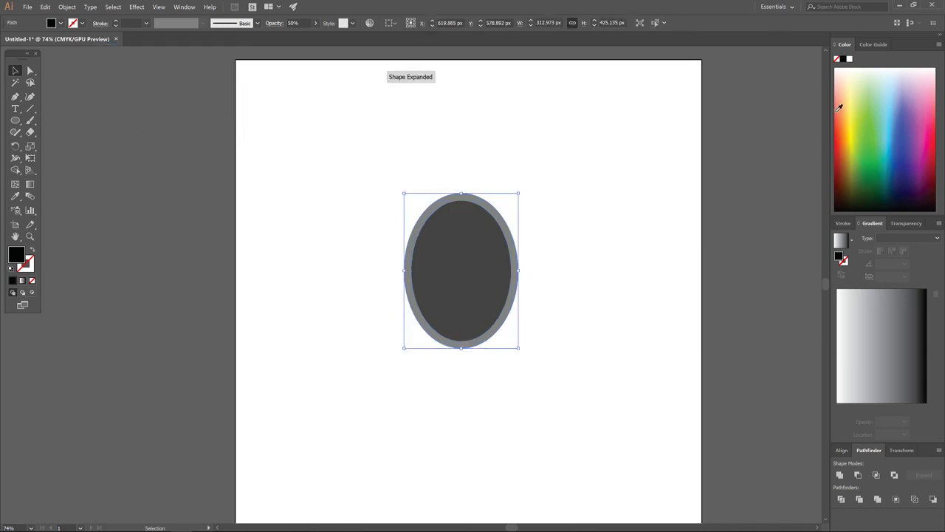
Fill the outer ellipse red, Alt-drag a copy to the left, then deselect
left_click_drag(850, 127, 837, 136)
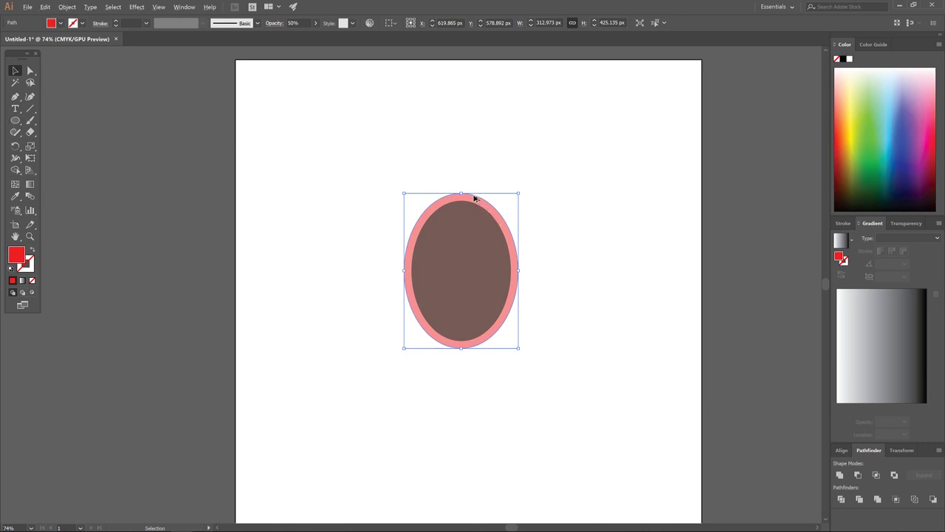
left_click_drag(471, 199, 423, 205)
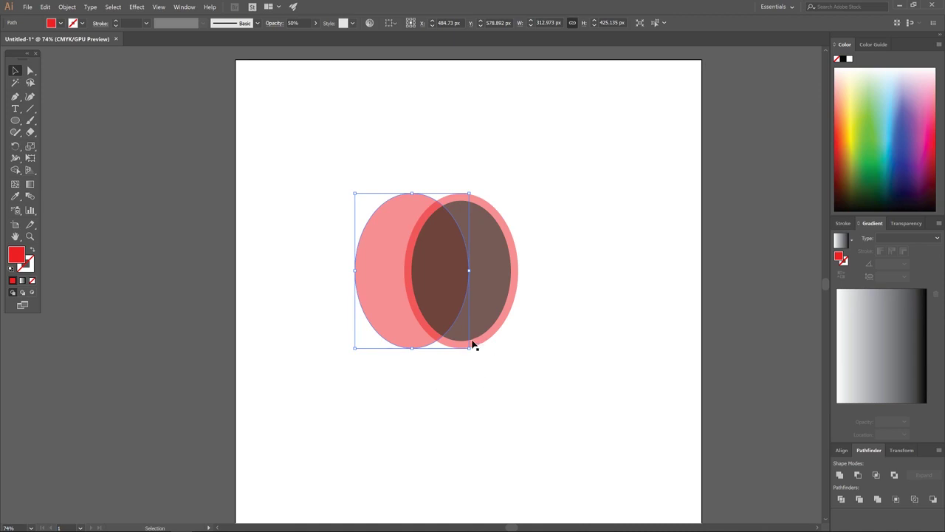
left_click(563, 174)
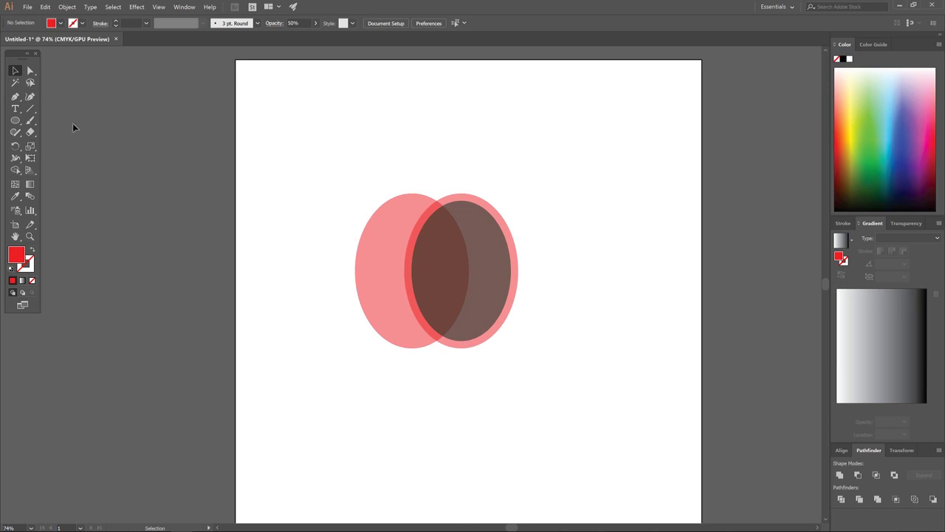
Pen-draw a red four-corner strip across the ellipse overlap, then select it with the left ellipse
left_click(15, 97)
left_click(461, 193)
left_click(412, 194)
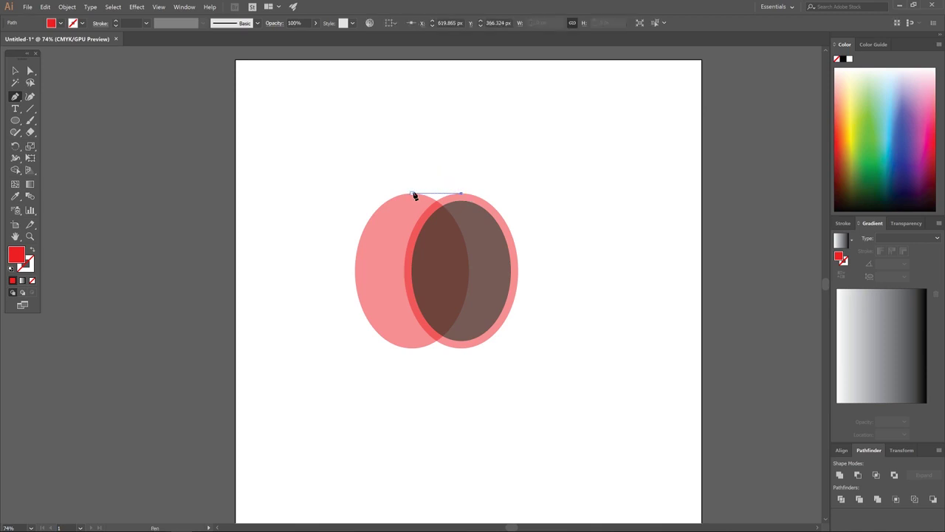
left_click(412, 194)
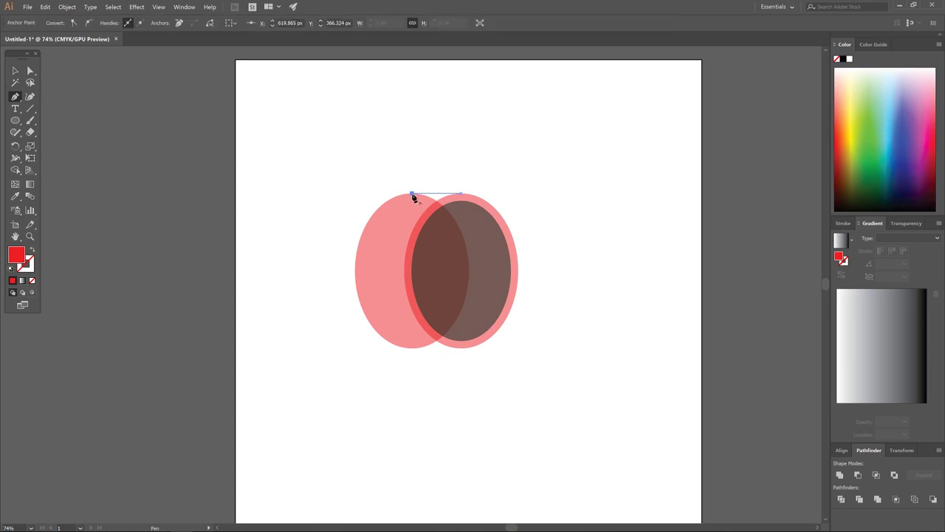
left_click(411, 348)
left_click(461, 348)
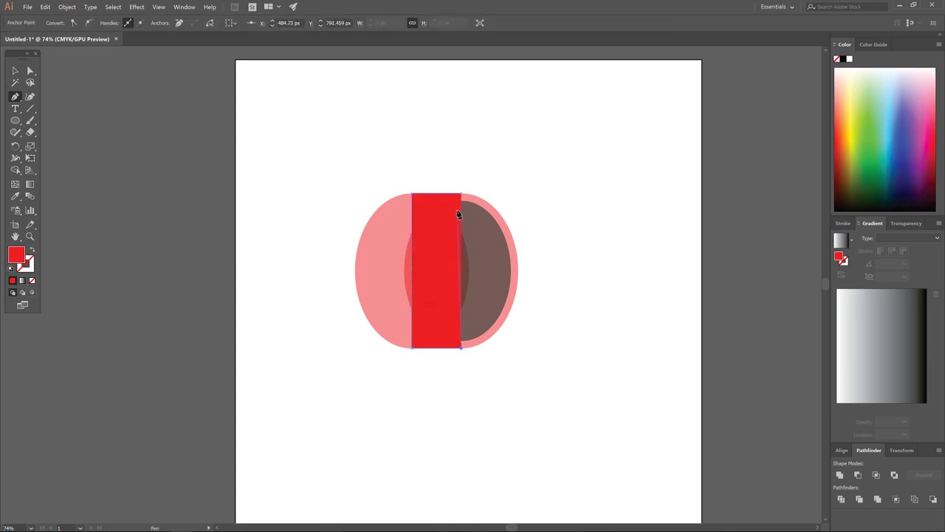
left_click(462, 195)
left_click(16, 74)
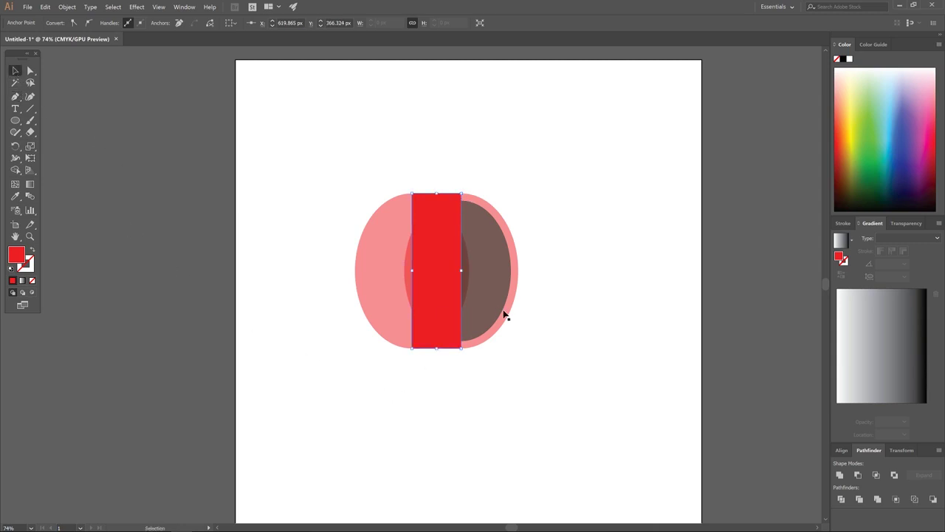
left_click(382, 232, "shift")
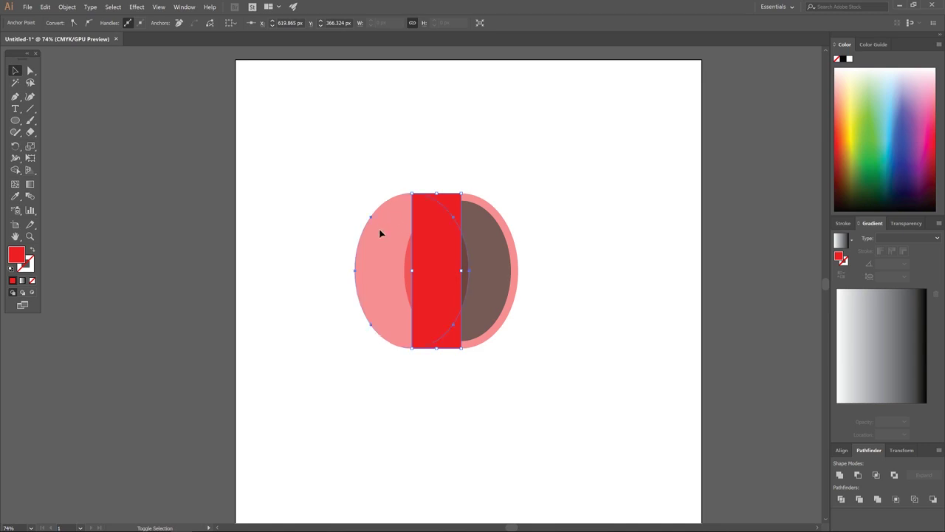
Unite the strip and left ellipse into one shape at 51% opacity
left_click(839, 475)
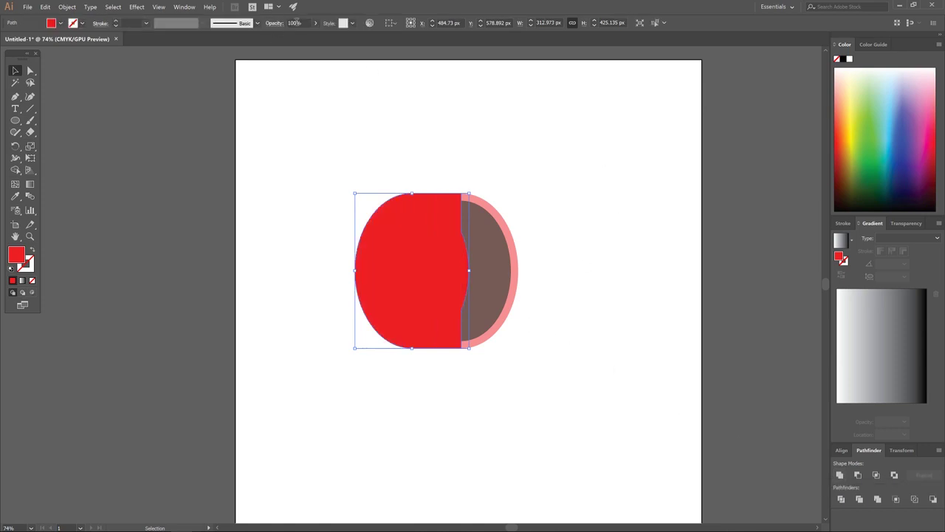
left_click(316, 22)
left_click_drag(317, 35, 296, 36)
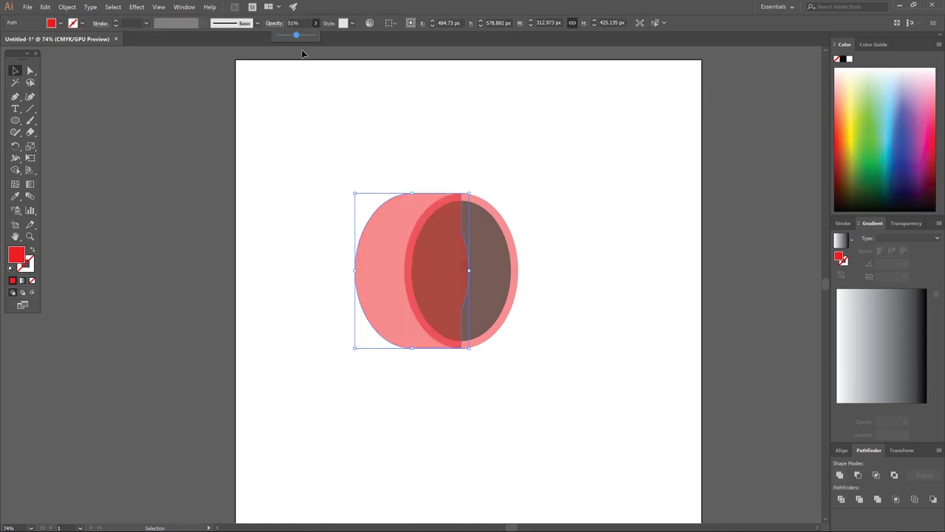
Send the merged shape to the back and park a copy left of the artboard
right_click(402, 209)
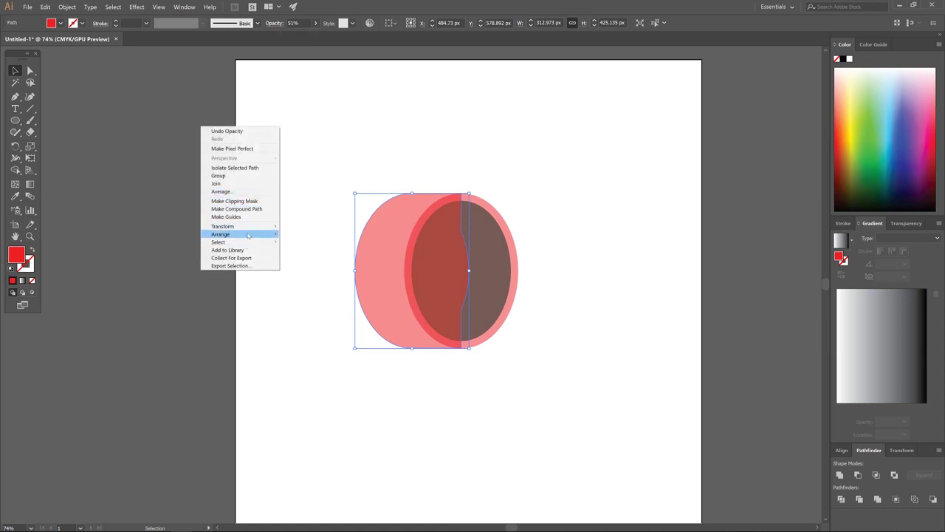
mouse_move(249, 235)
left_click(312, 259)
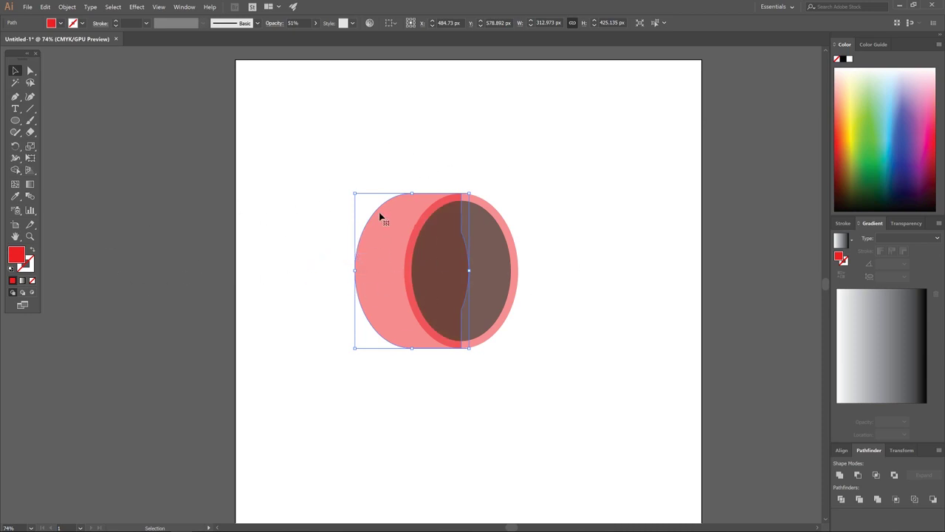
left_click_drag(411, 214, 158, 224)
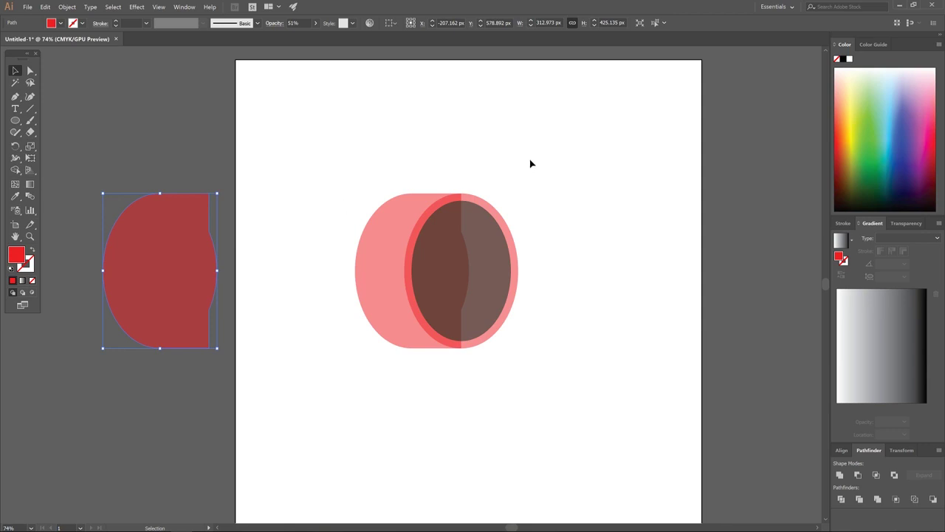
left_click(495, 144)
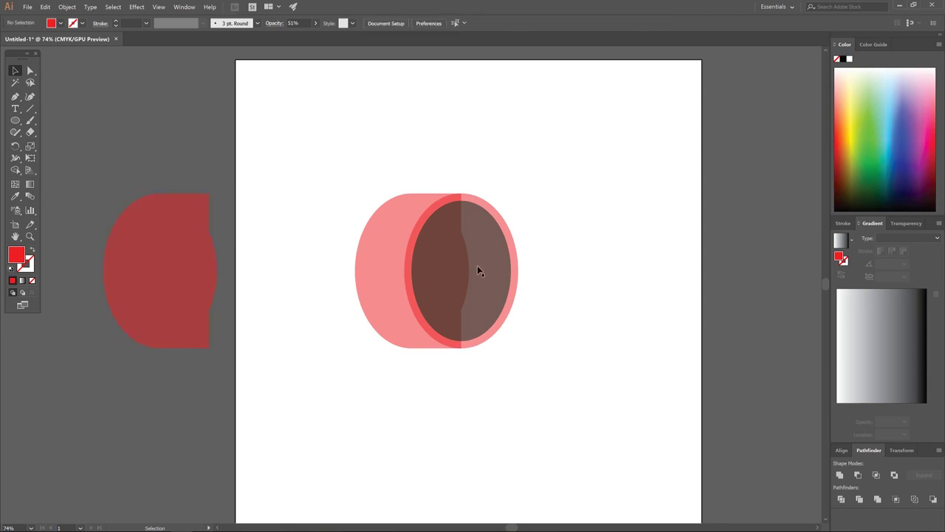
Recolour the front ellipse a dark blue in the Color panel
left_click(439, 236)
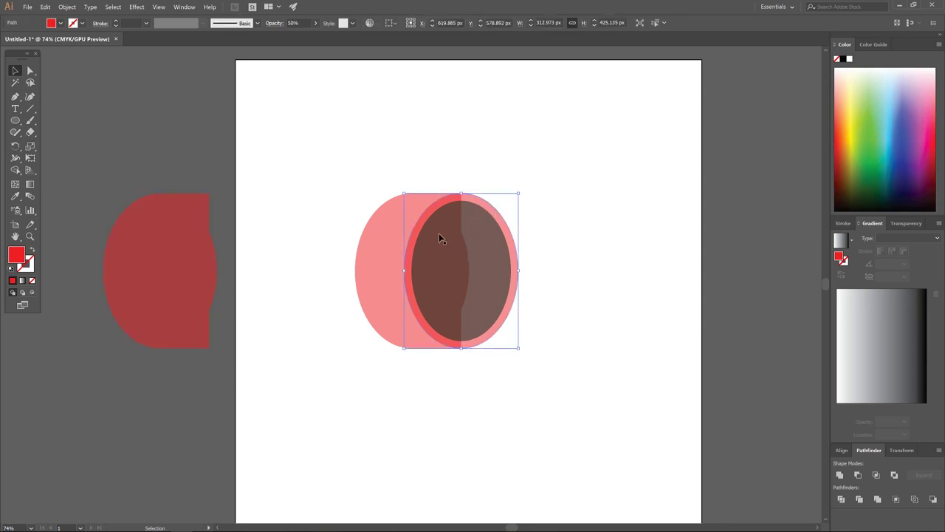
left_click(904, 131)
left_click(901, 153)
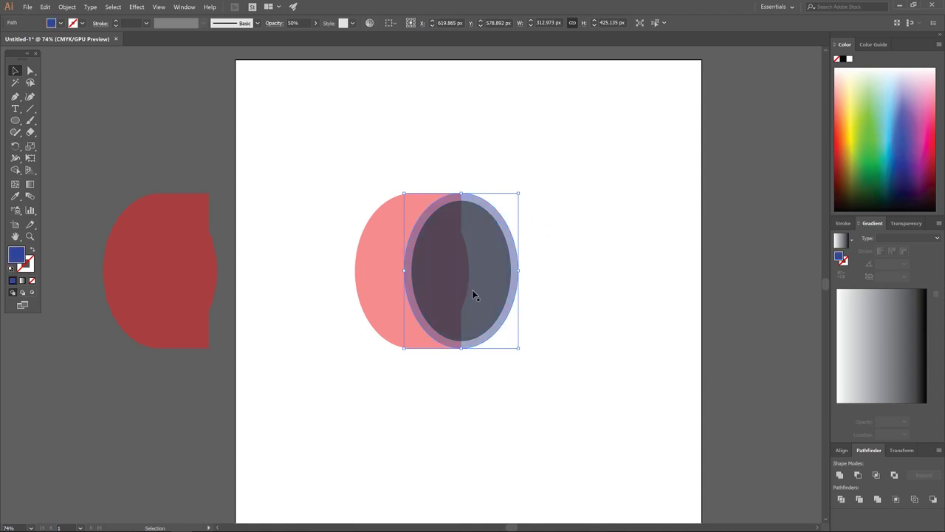
Switch the document to RGB colour and Alt-drag a copy of the ellipse to the right
left_click(28, 7)
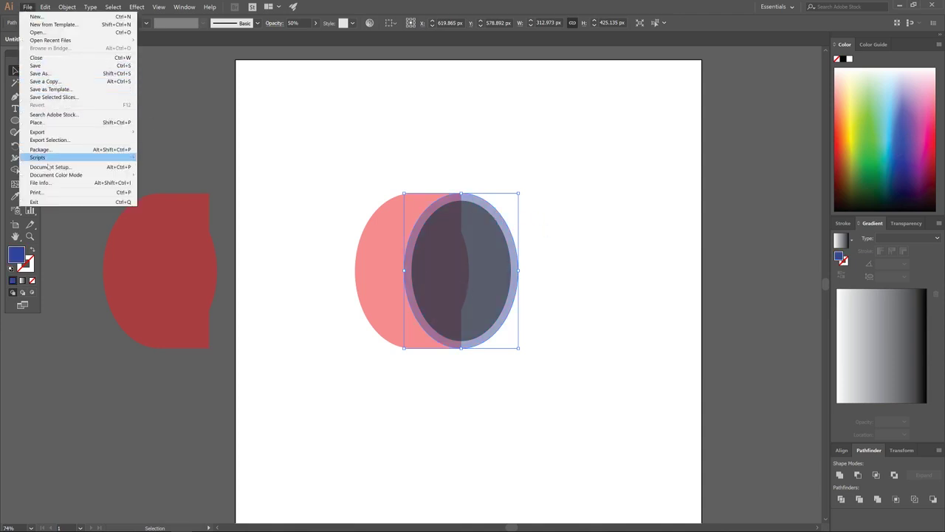
mouse_move(53, 177)
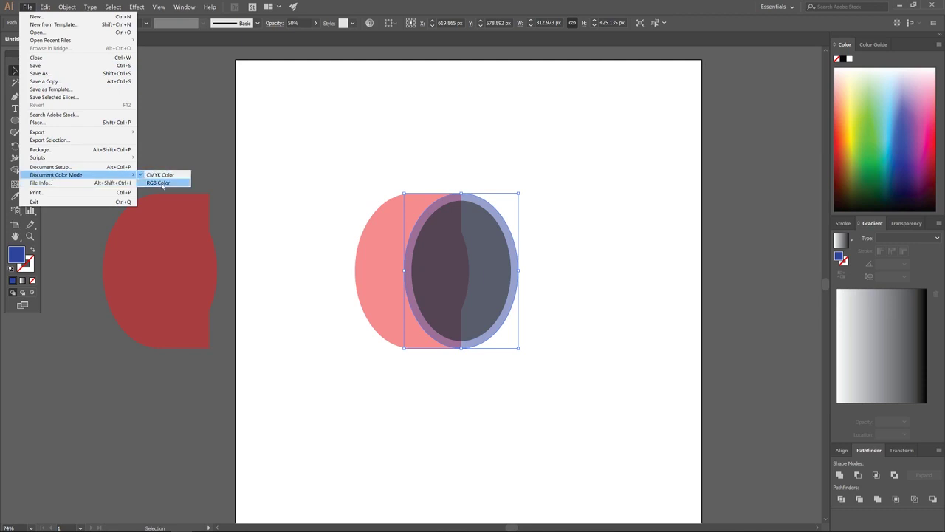
mouse_move(107, 176)
left_click(161, 183)
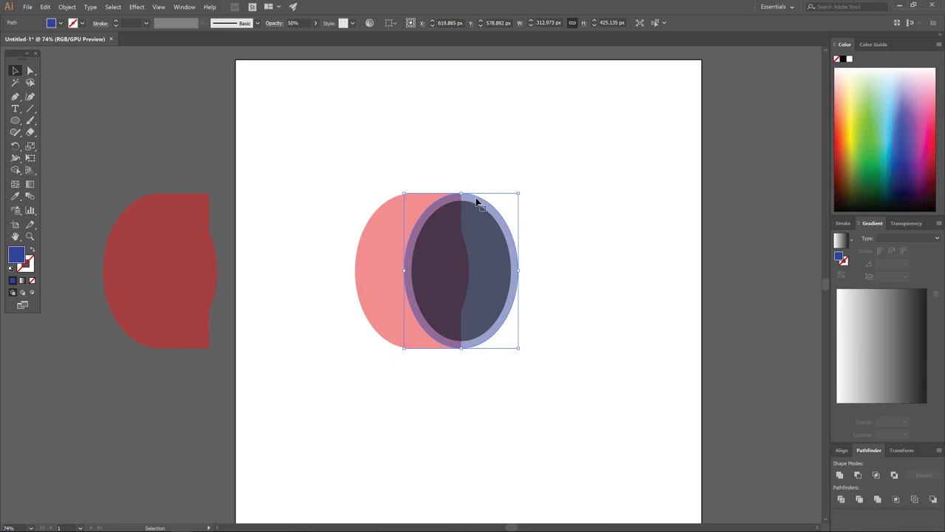
left_click_drag(477, 199, 633, 159)
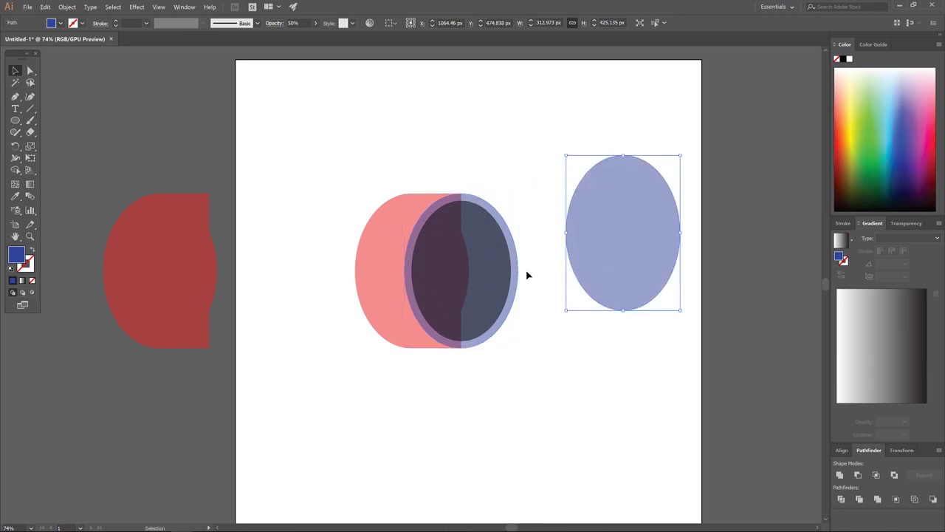
Stack the ellipse copy back on the original and subtract it from the pink shape with Minus Front
key("a")
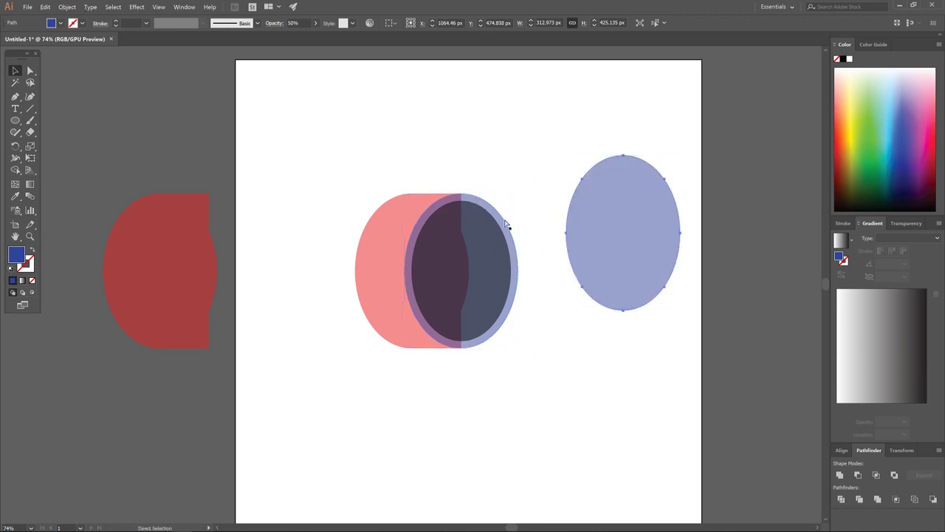
left_click_drag(624, 154, 462, 197)
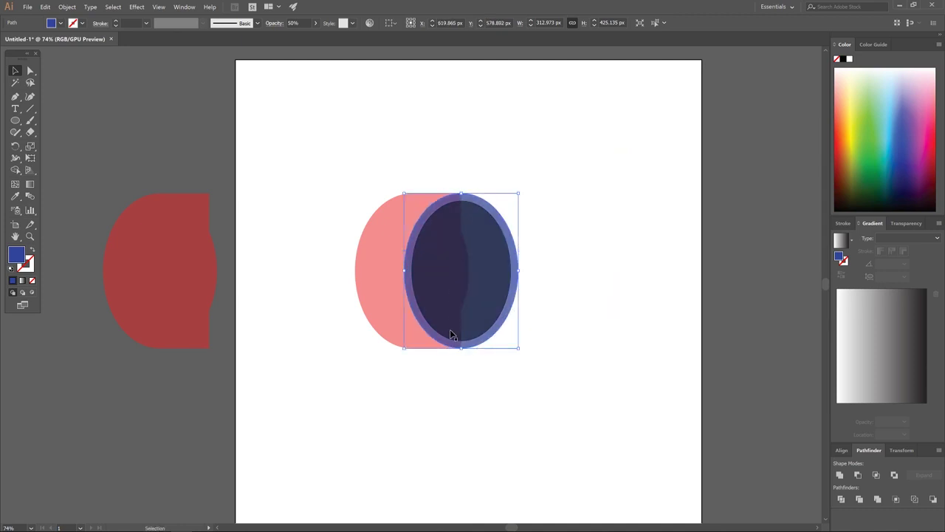
left_click(452, 334, "shift")
left_click(373, 236, "shift")
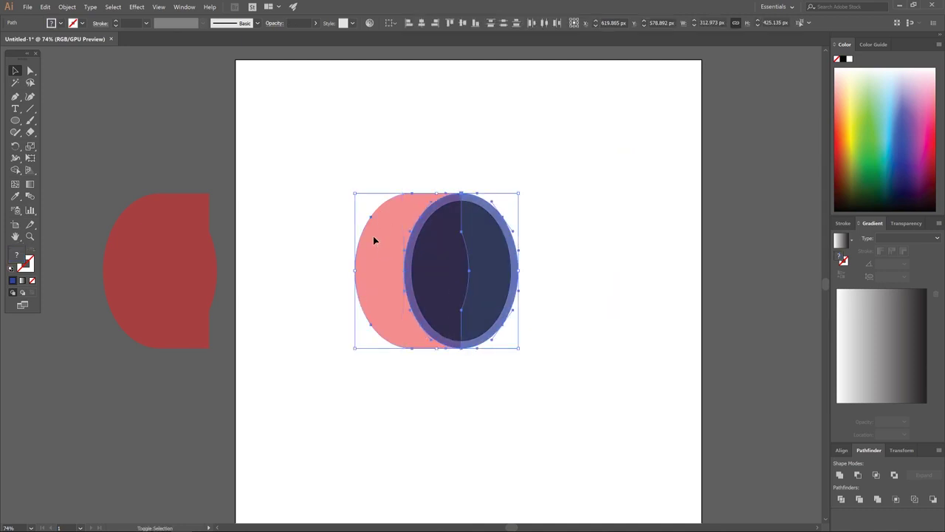
left_click(858, 475)
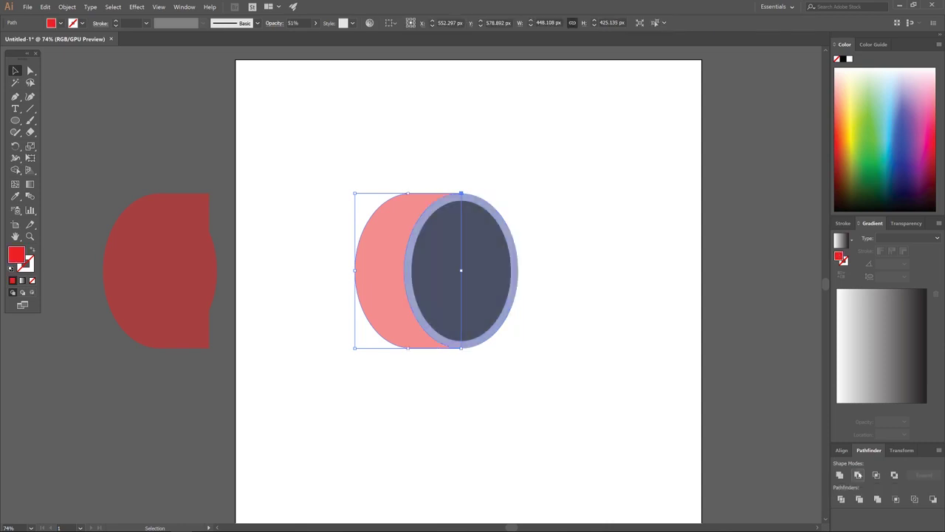
Delete the old spare shape and park a copy of the crescent left of the artboard
left_click_drag(389, 246, 365, 238)
mouse_move(177, 233)
left_mouse_down()
mouse_move(158, 379)
mouse_move(593, 204)
mouse_move(193, 203)
mouse_move(171, 219)
left_mouse_up()
left_click(170, 220)
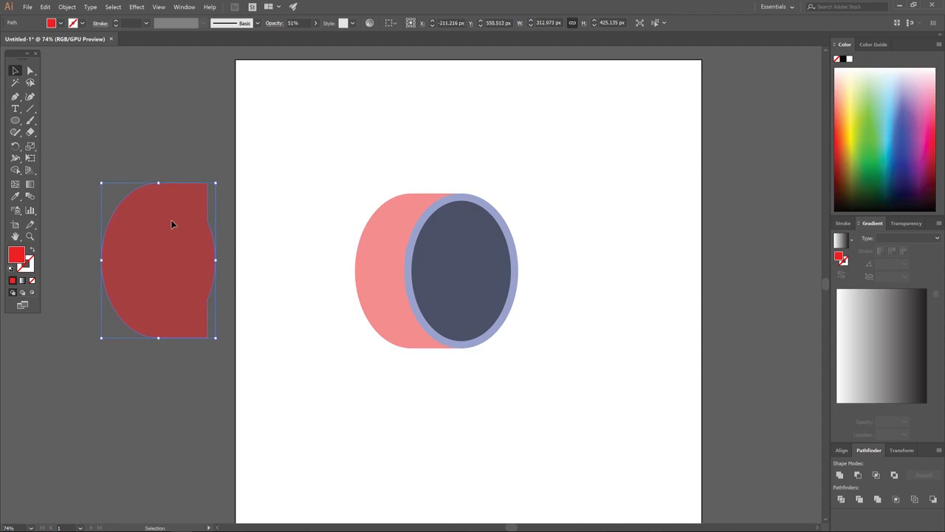
key("Delete")
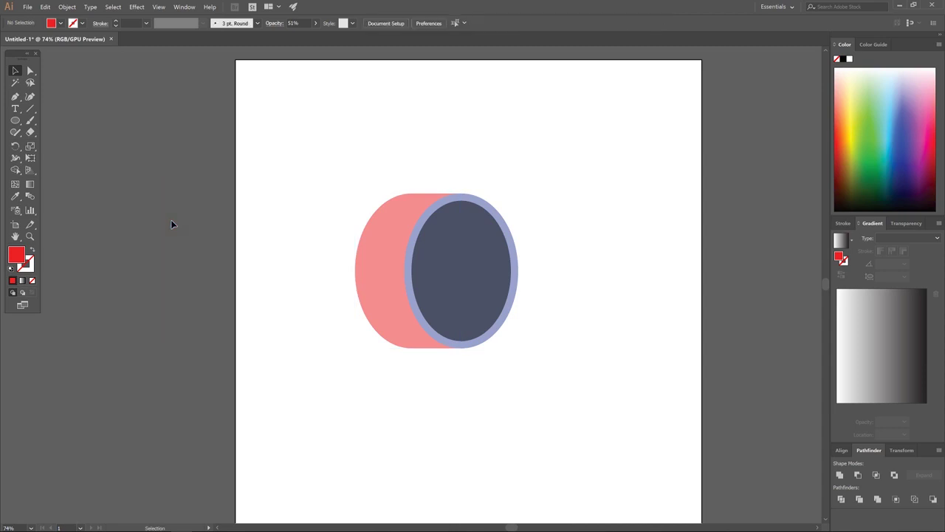
left_click(390, 235)
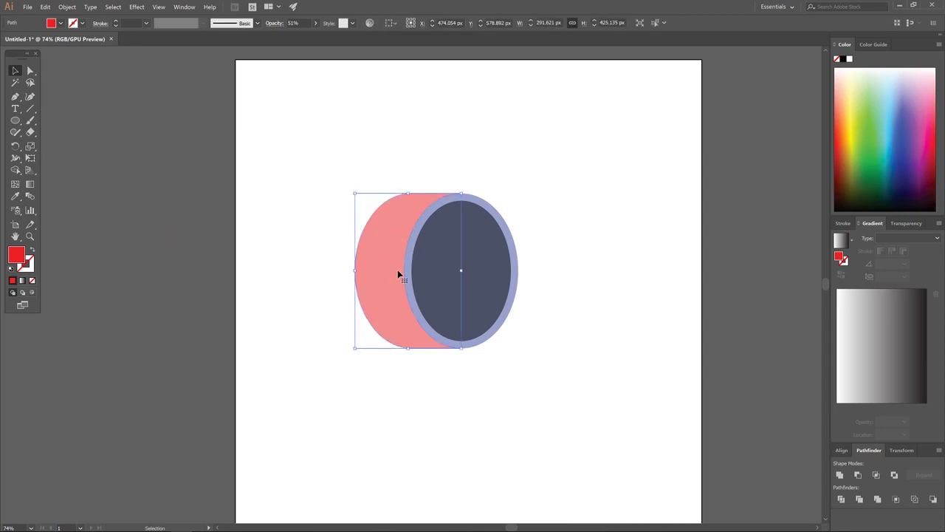
left_click_drag(399, 255, 162, 266)
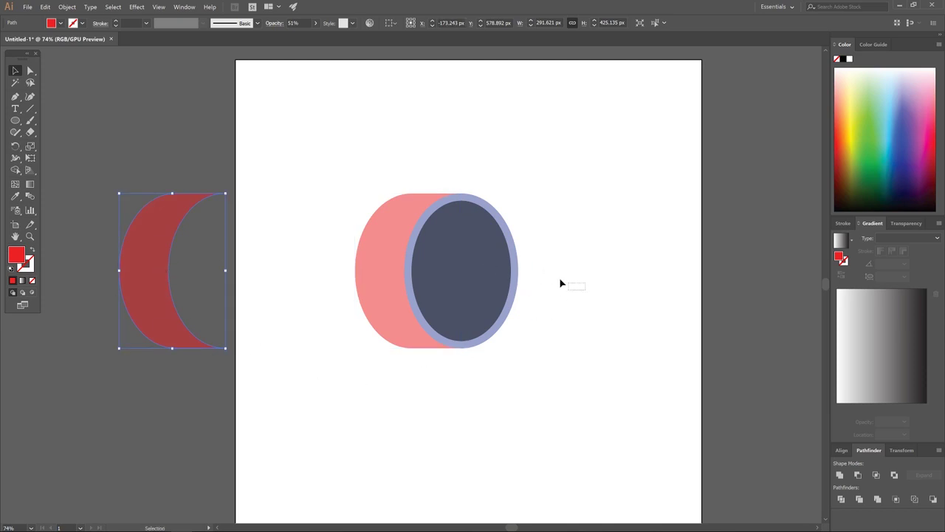
Subtract the dark inner oval from the blue ellipse with Minus Front, leaving a thin ring
left_click(463, 254)
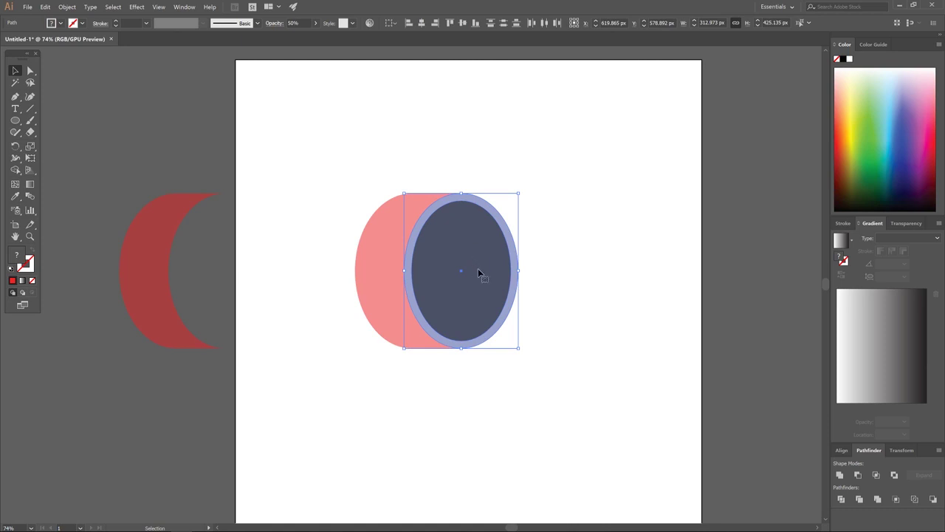
left_click(858, 476)
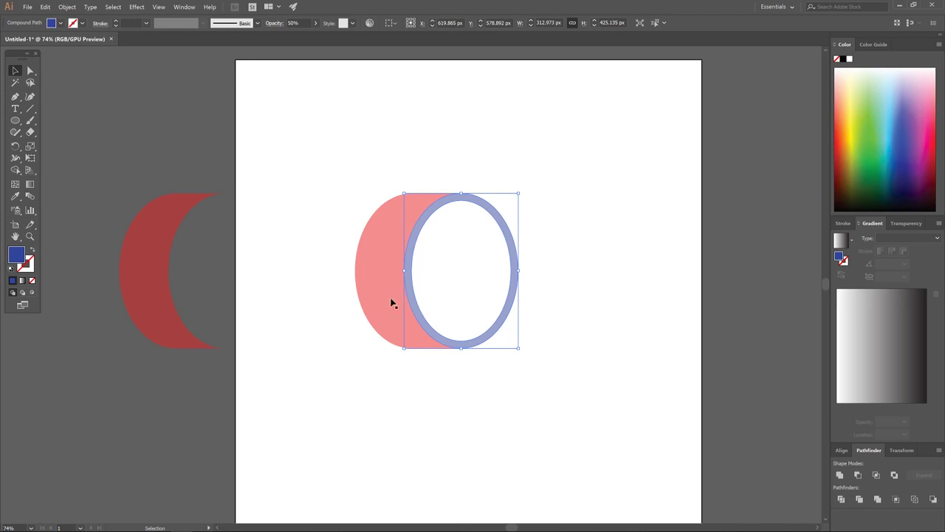
key("p")
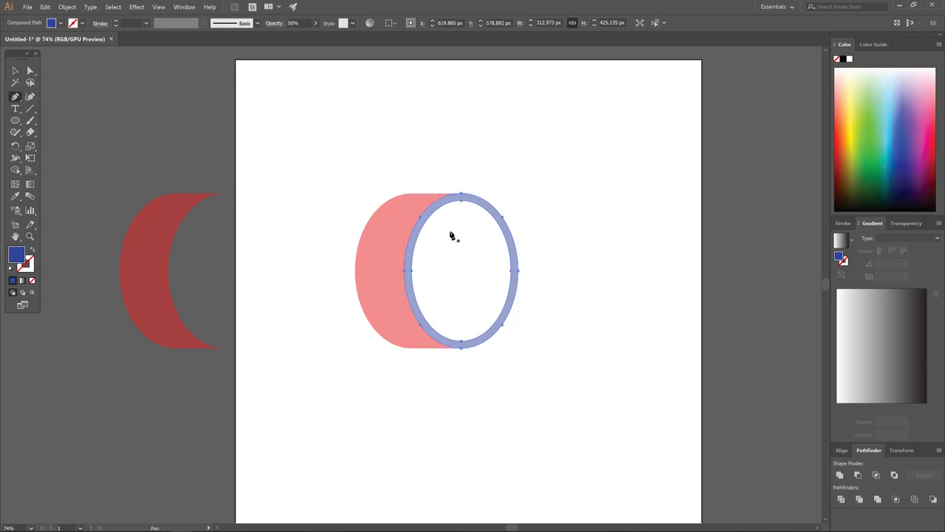
left_click(474, 293, "ctrl")
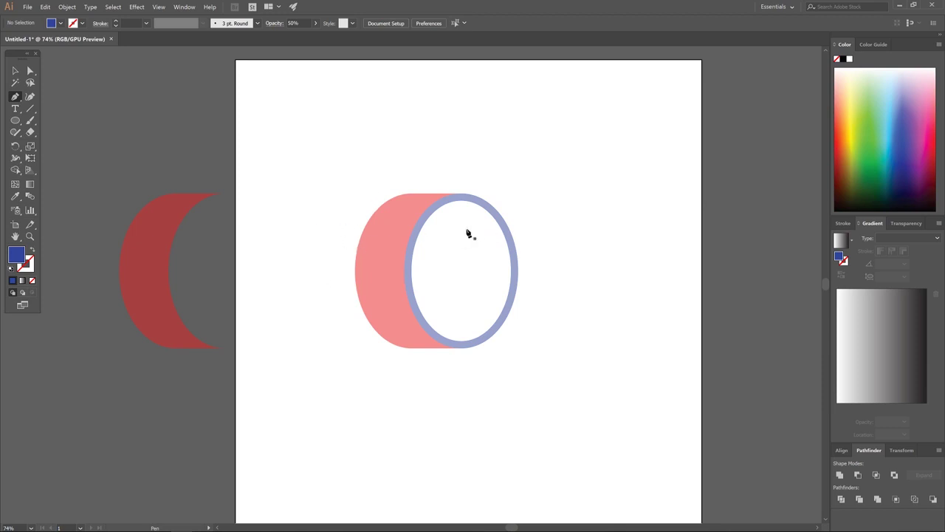
Delete a stray lone anchor point left by the Pen tool
left_click(338, 235)
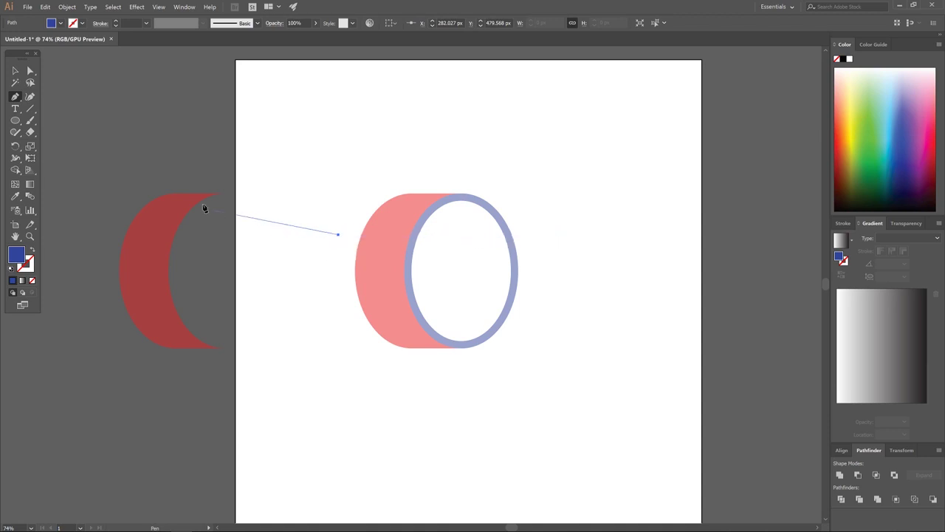
left_click(15, 70)
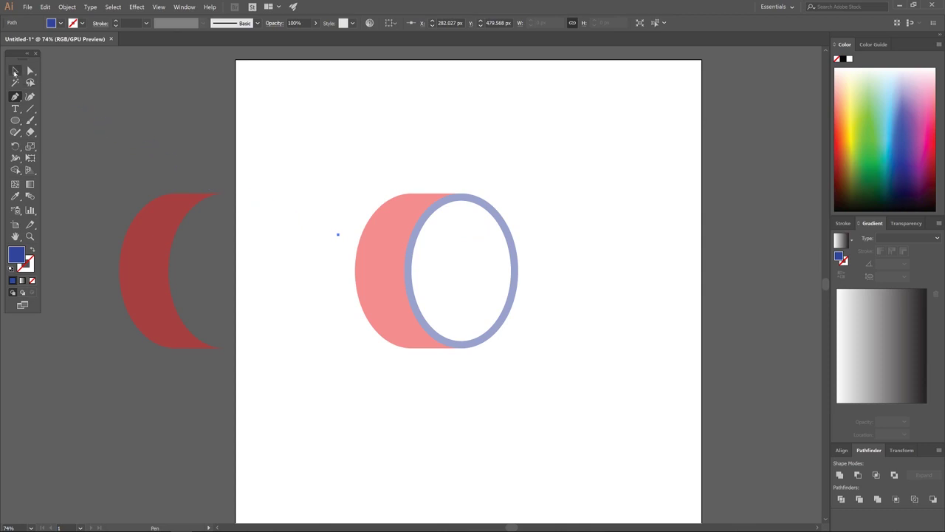
left_click(172, 144)
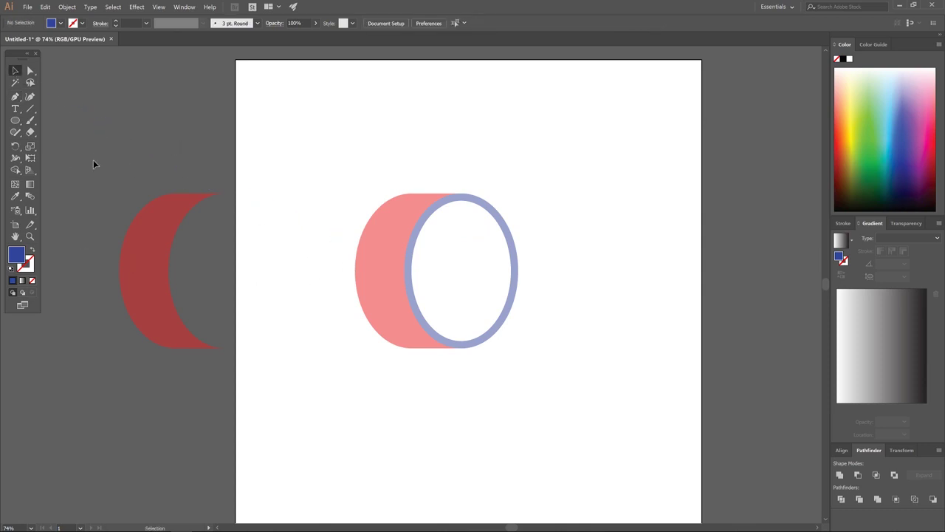
left_click(15, 96)
Draw a closed multi-sided polygon with the Pen tool covering the cylinder's lower half
left_click(335, 251)
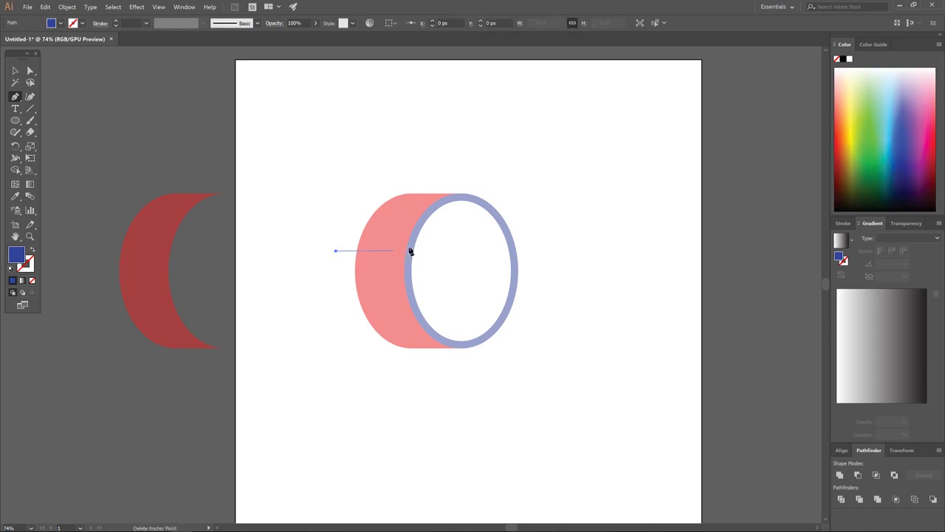
left_click(542, 251)
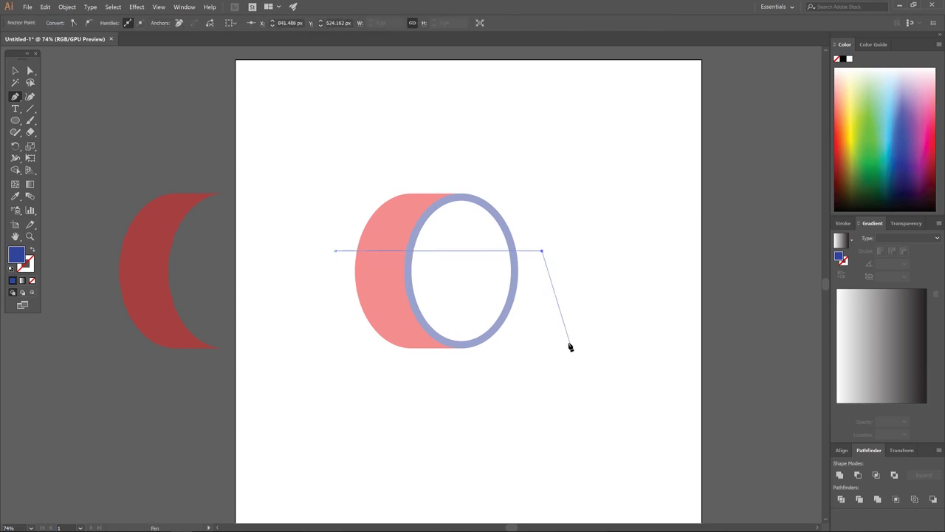
left_click(566, 342)
left_click(553, 375)
left_click(424, 419)
left_click(315, 401)
left_click(285, 335)
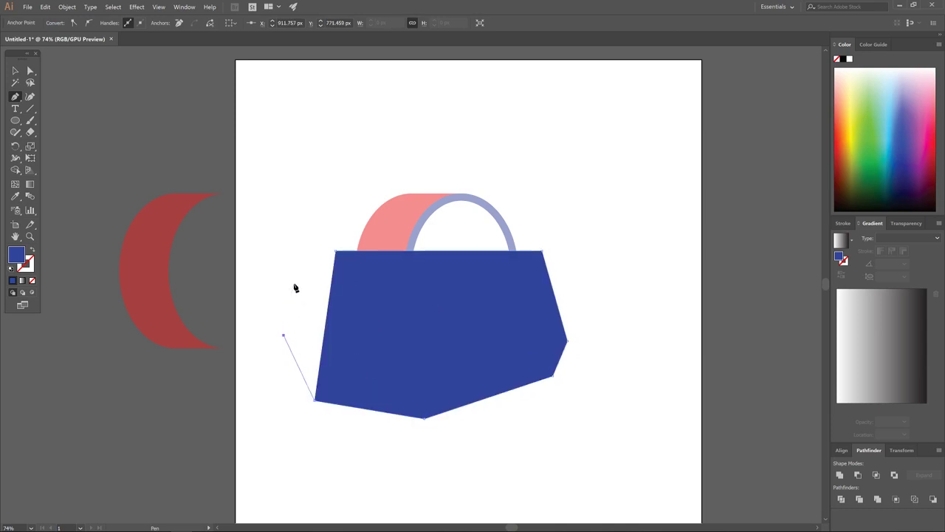
left_click(294, 283)
left_click(335, 252)
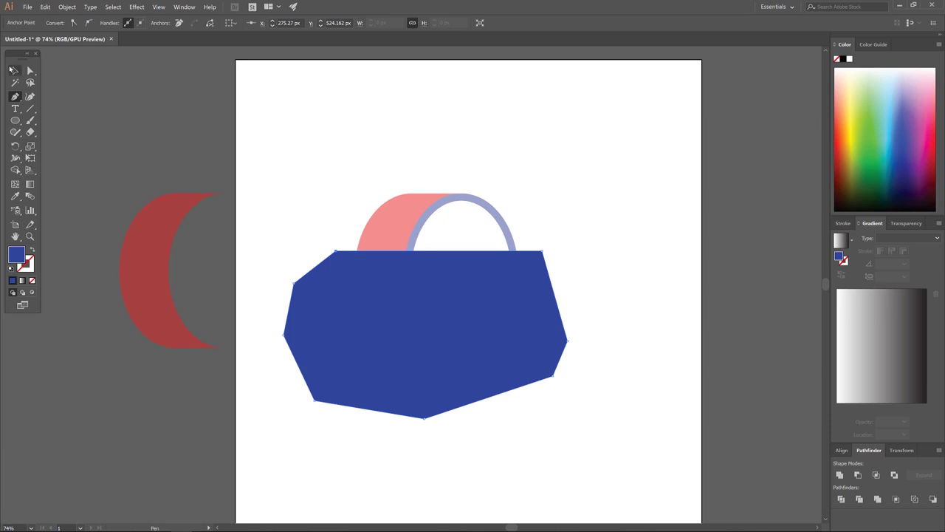
Set the polygon's opacity to 52% and marquee-select it together with the cylinder
left_click(13, 70)
left_click(417, 293)
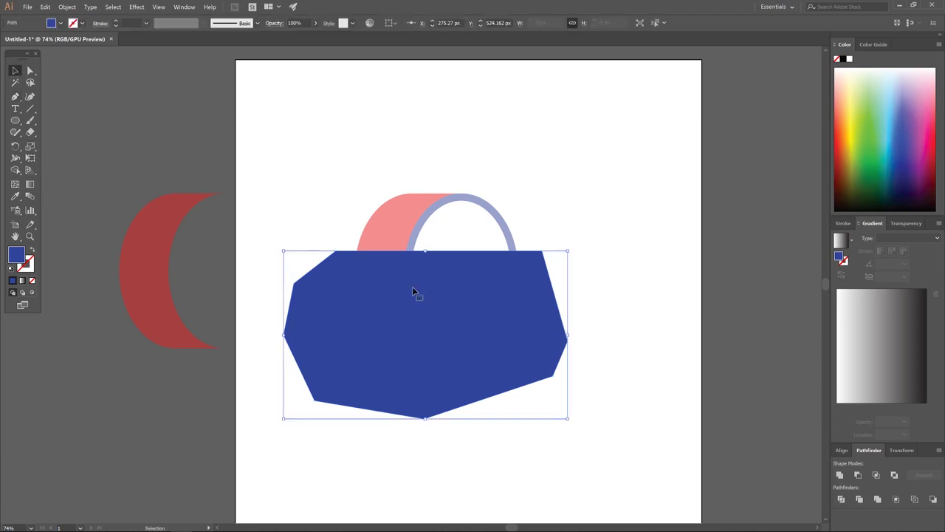
left_click(316, 23)
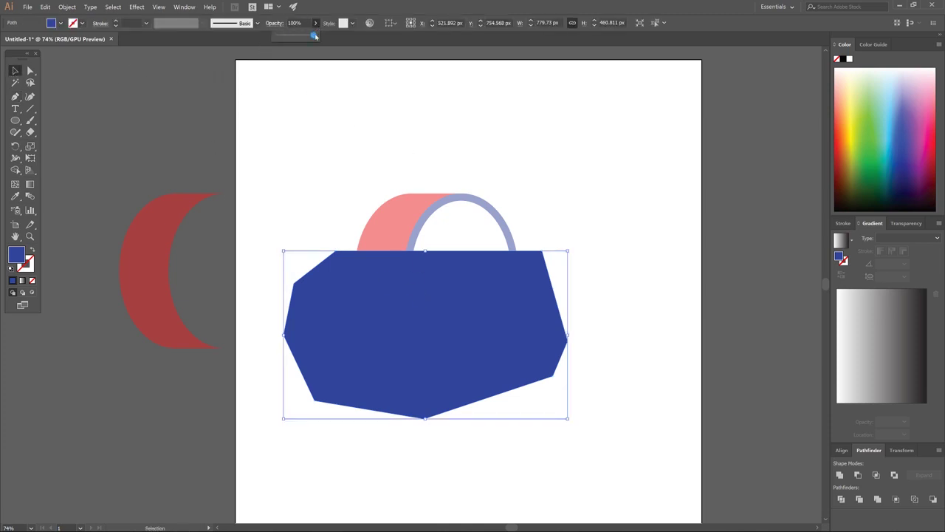
left_click_drag(316, 35, 296, 35)
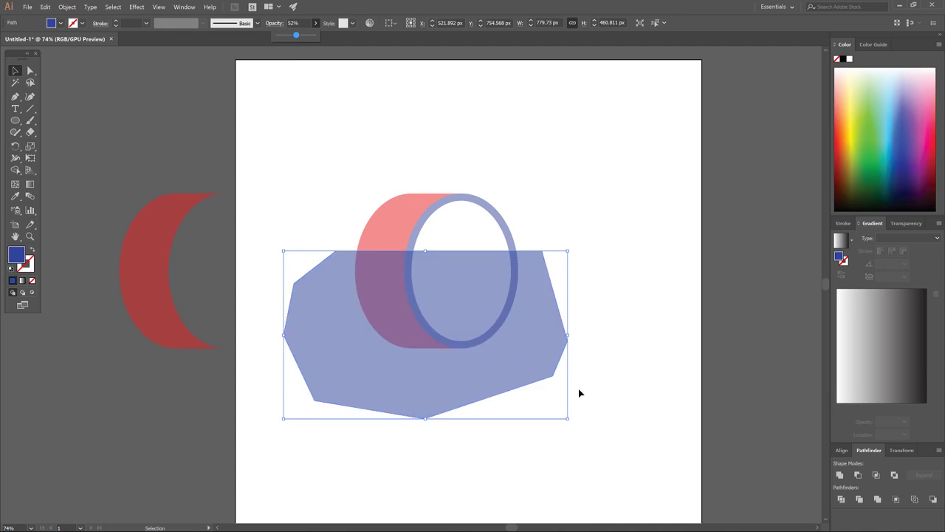
left_click_drag(645, 465, 317, 130)
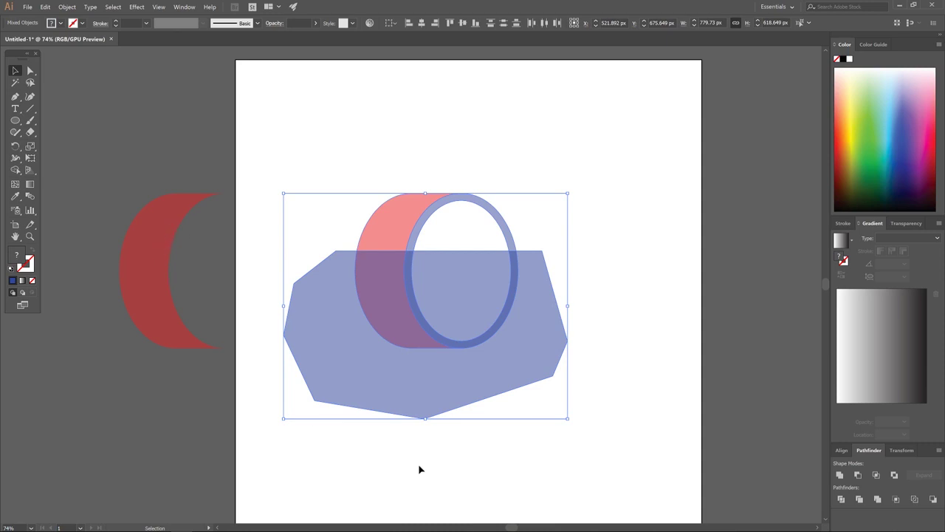
Use the Shape Builder to delete the polygon, lower purple region, lower ring and lower blue half, then deselect
left_click(16, 170)
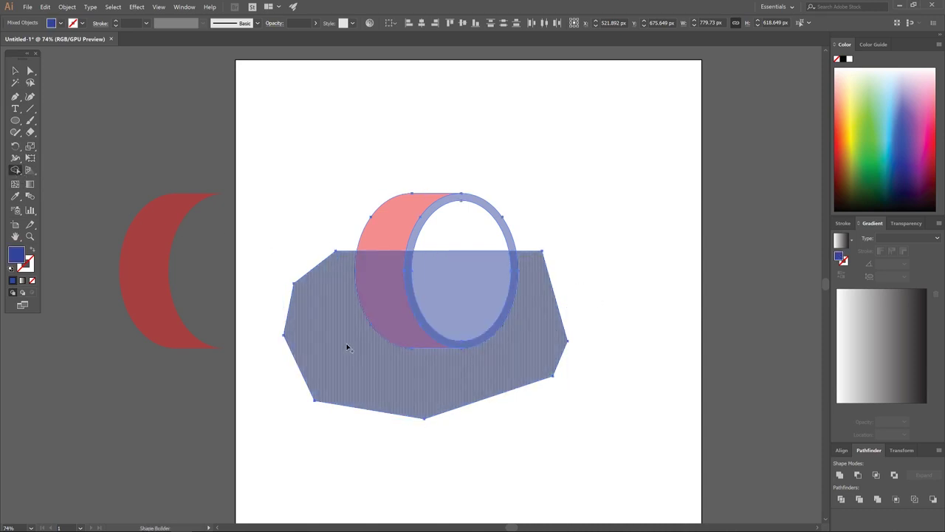
left_click(334, 314, "alt")
left_click(361, 325, "alt")
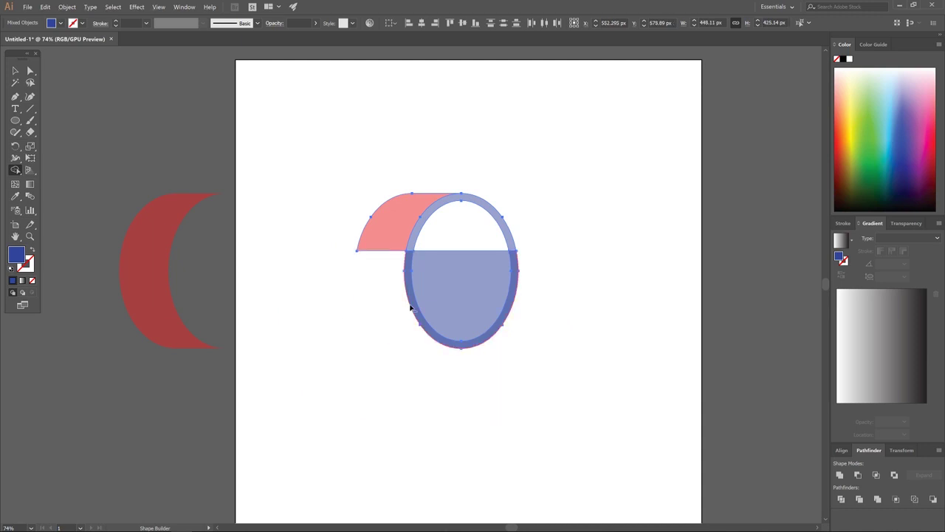
left_click(412, 303, "alt")
left_click(446, 296, "alt")
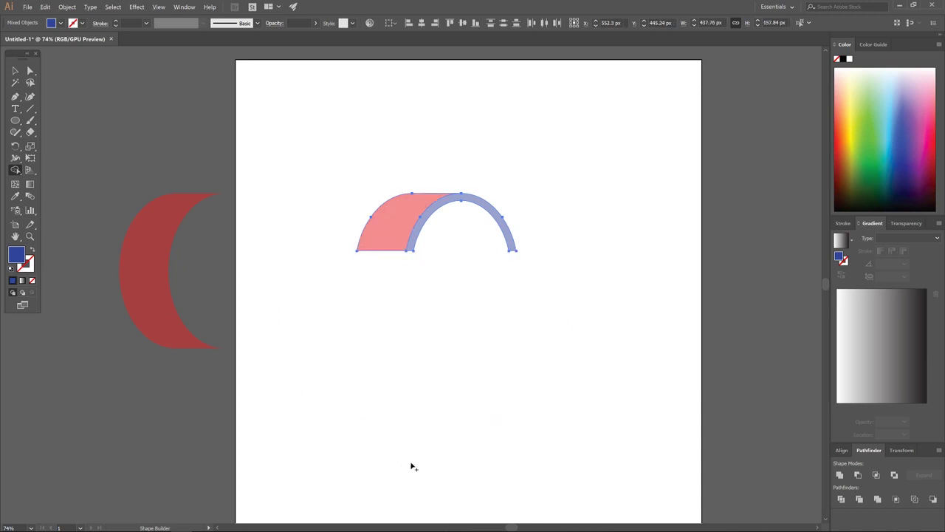
left_click(15, 70)
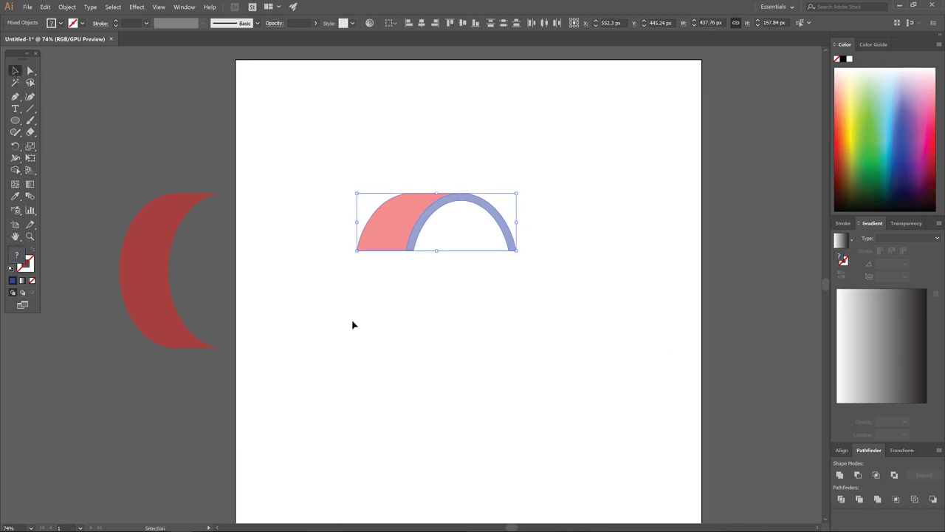
left_click(622, 187)
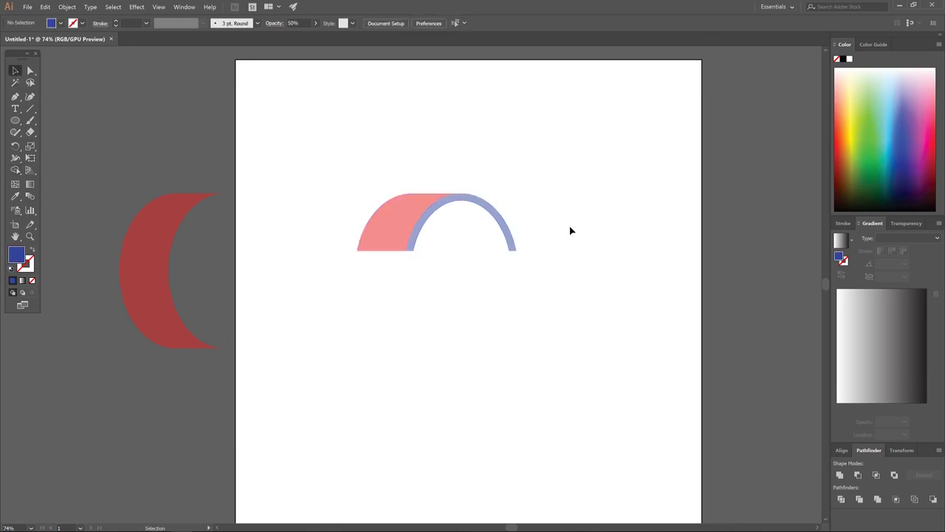
Duplicate the pink arch piece to the right and flip the copy horizontally with the Reflect tool
left_click(388, 214)
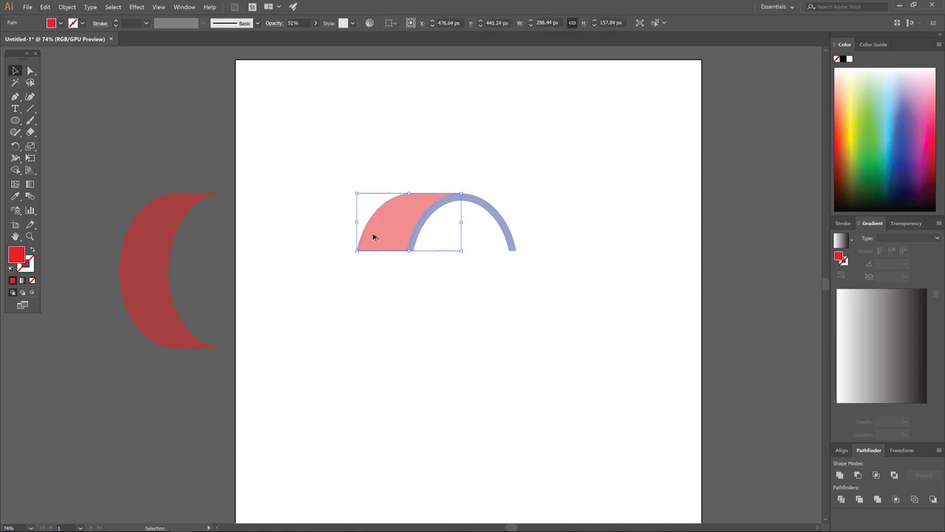
left_click_drag(374, 237, 555, 237)
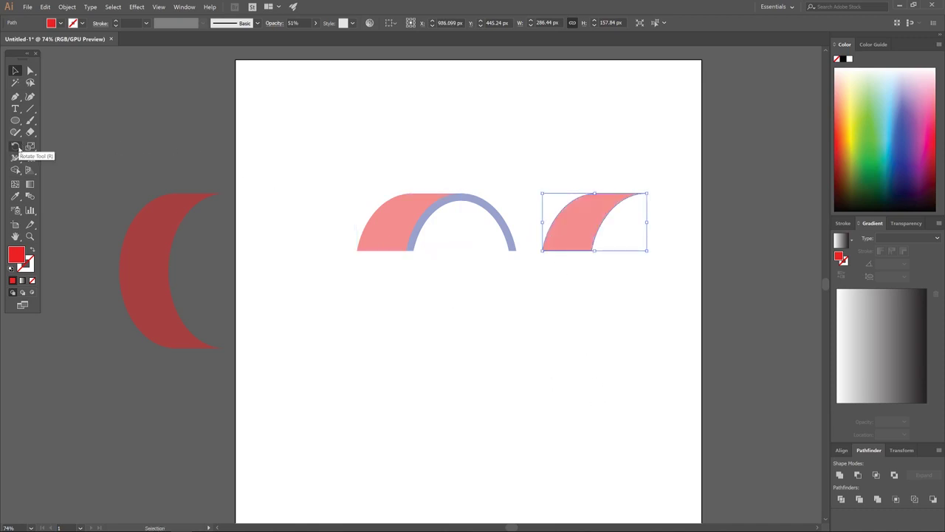
left_click(18, 148)
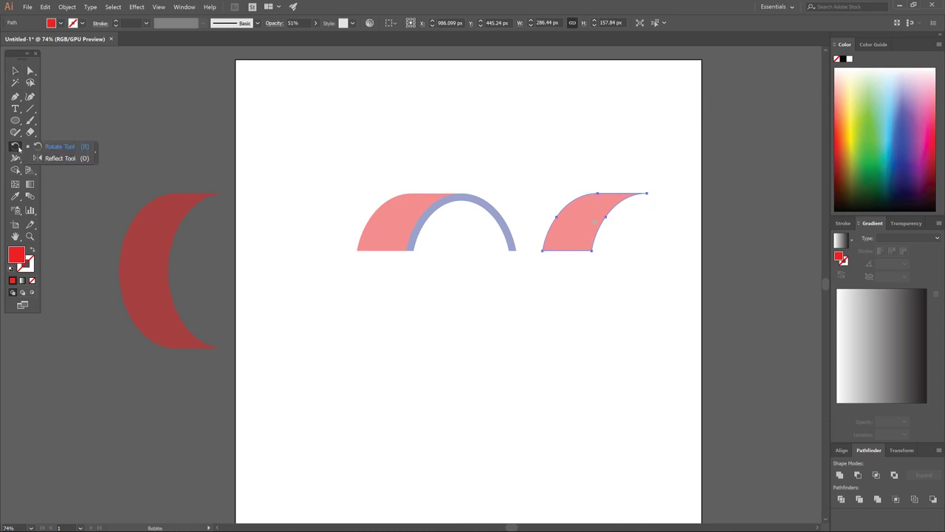
left_click(59, 158)
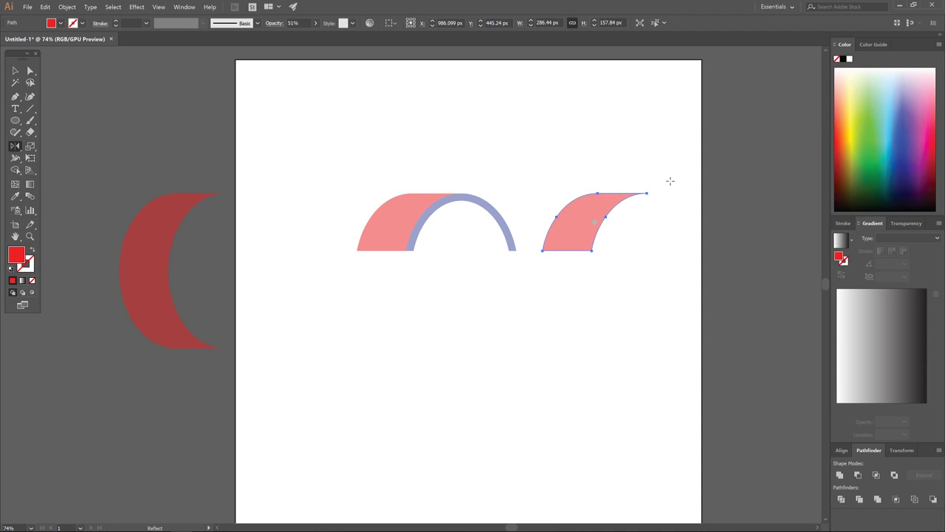
left_click_drag(669, 181, 543, 214)
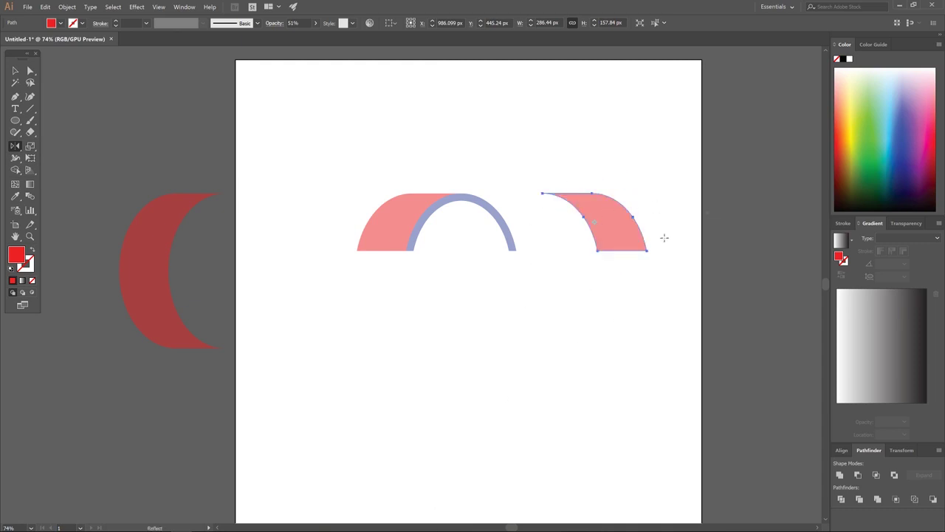
key("ctrl")
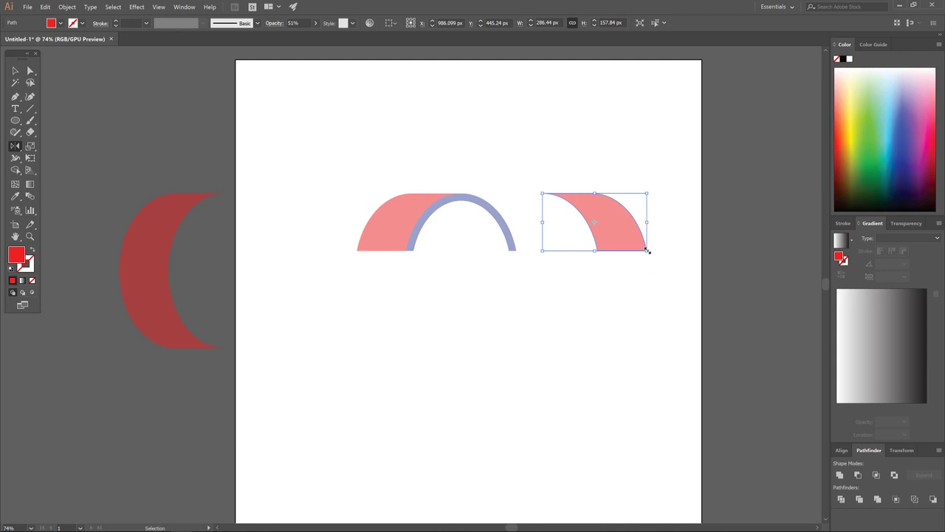
left_click(15, 70)
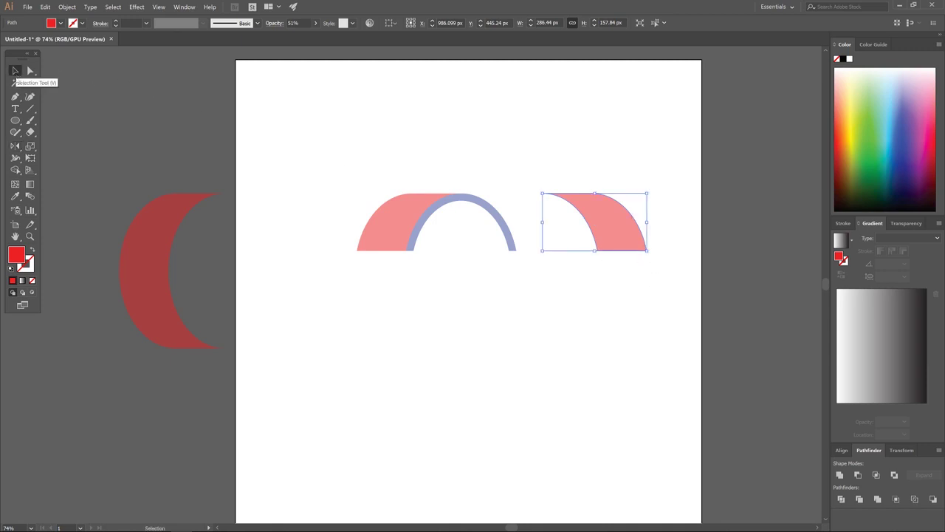
key("a")
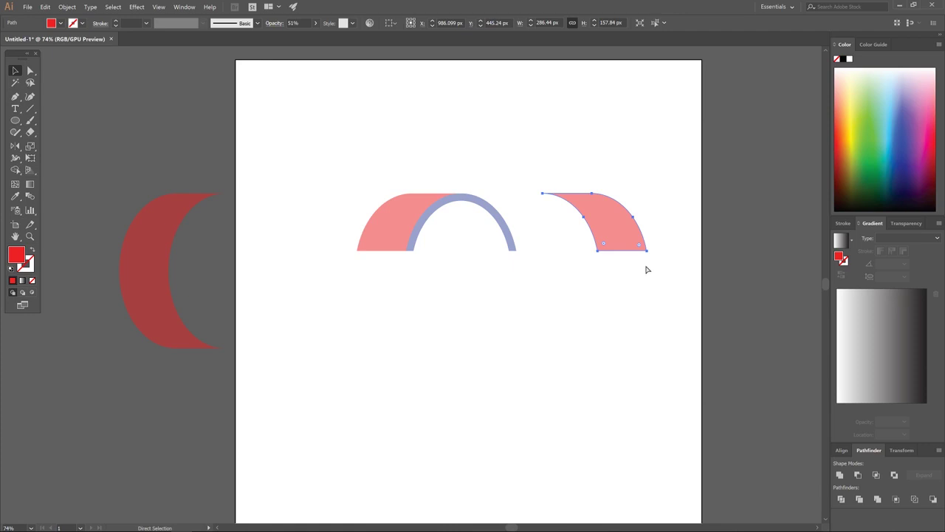
Move the mirrored pink piece onto the arch's right side and send it to the back
left_click_drag(648, 254, 512, 247)
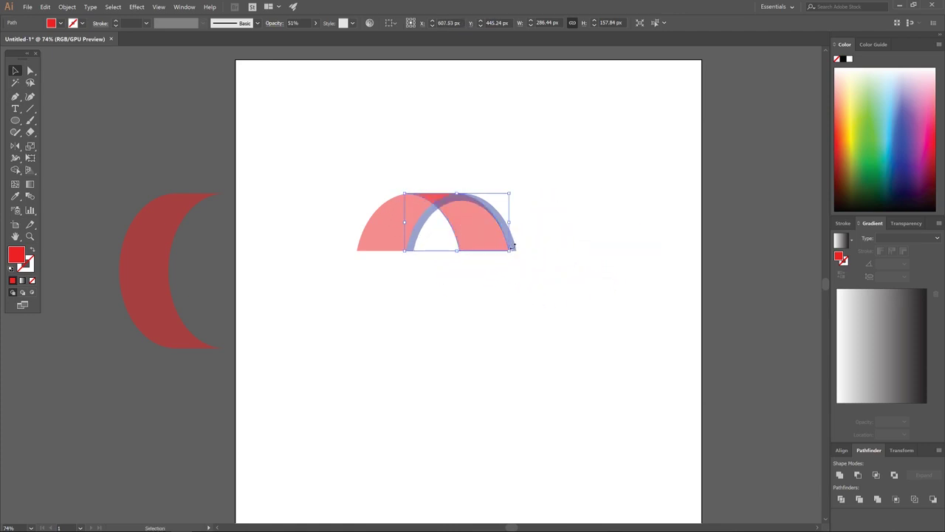
key("ctrl+plus")
key("ctrl+plus")
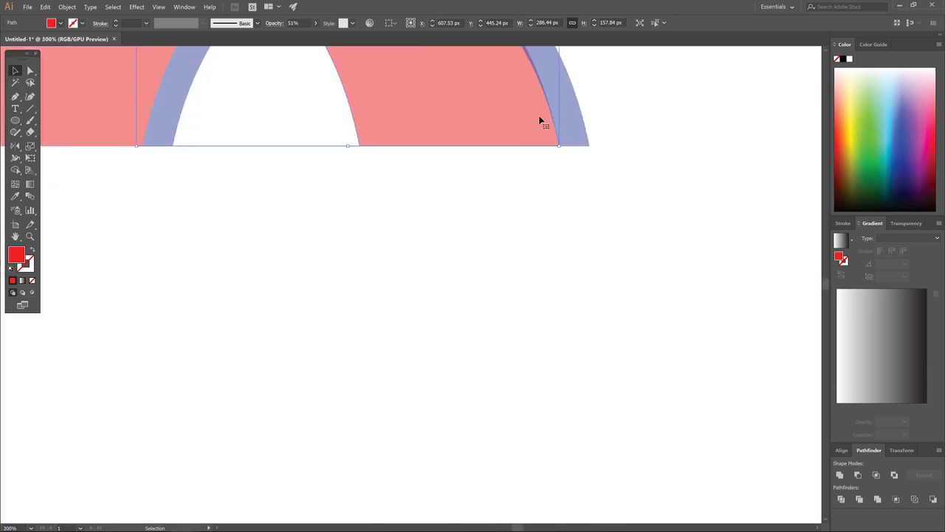
key("ctrl+minus")
key("ctrl+minus")
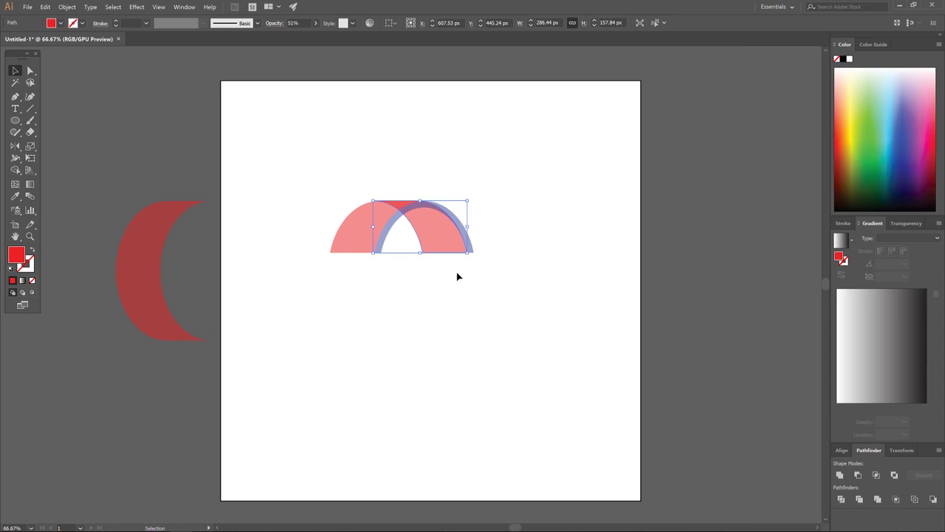
right_click(438, 256)
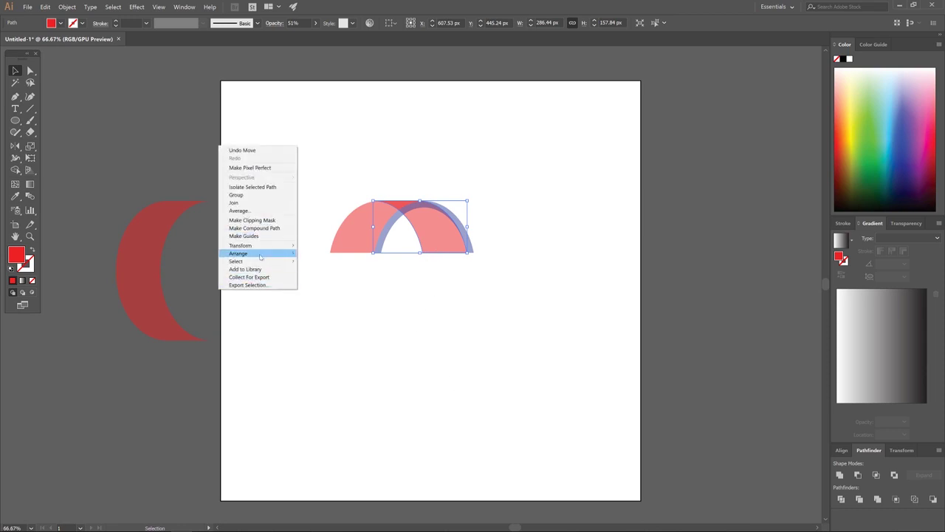
mouse_move(261, 254)
left_click(326, 277)
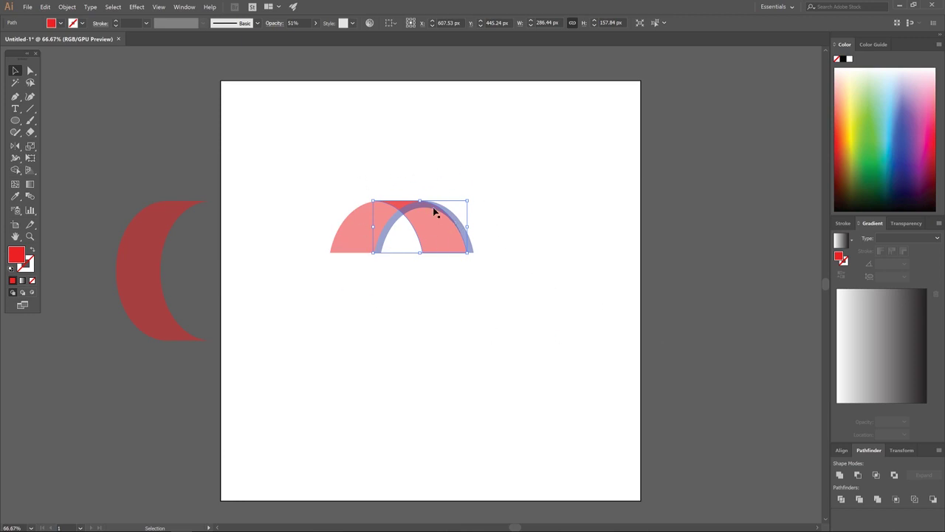
scroll(420, 202, "up", 4)
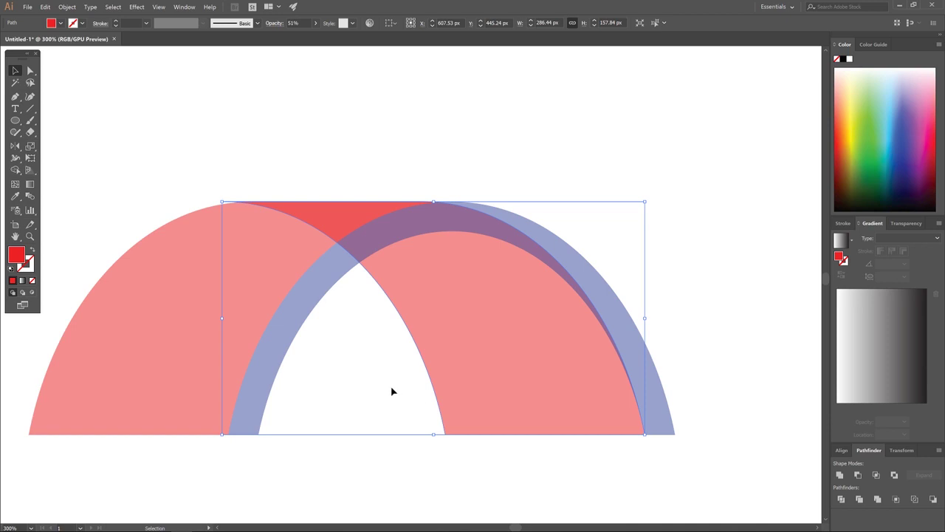
Pen-draw a closed red rounded cap shape over the top of the arch
left_click(316, 279)
left_click_drag(404, 222, 441, 220)
left_click(477, 219)
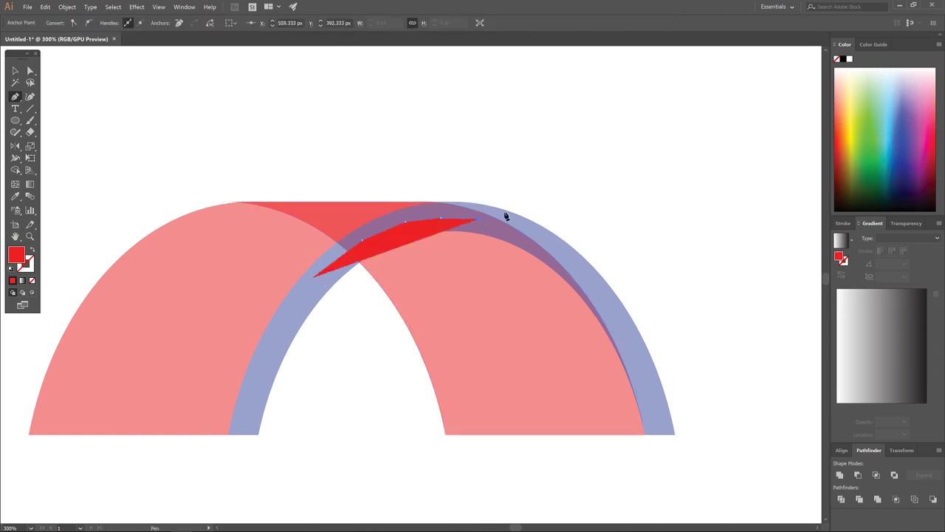
left_click(549, 180)
left_click(520, 139)
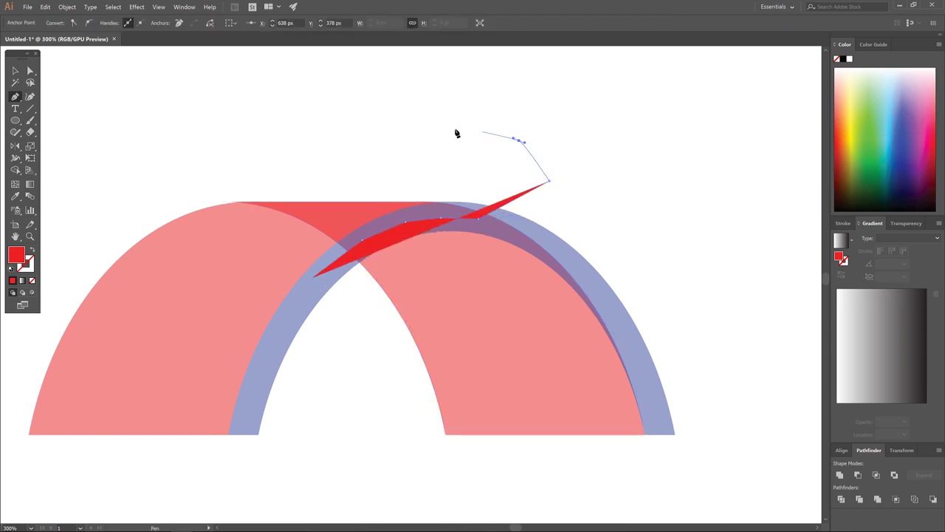
left_click(450, 127)
left_click(325, 118)
left_click(251, 120)
left_click(183, 157)
left_click(152, 237)
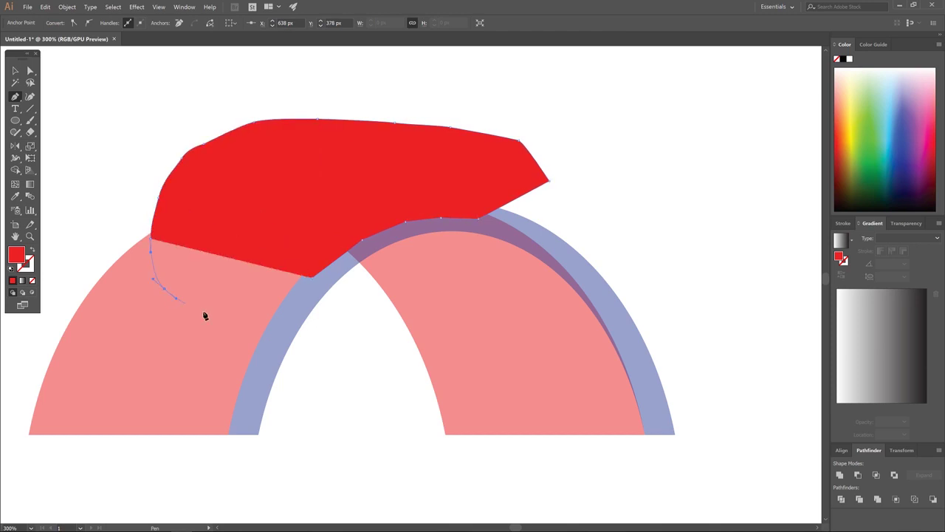
left_click(161, 286)
left_click(205, 310)
left_click(254, 304)
left_click(291, 288)
left_click(312, 278)
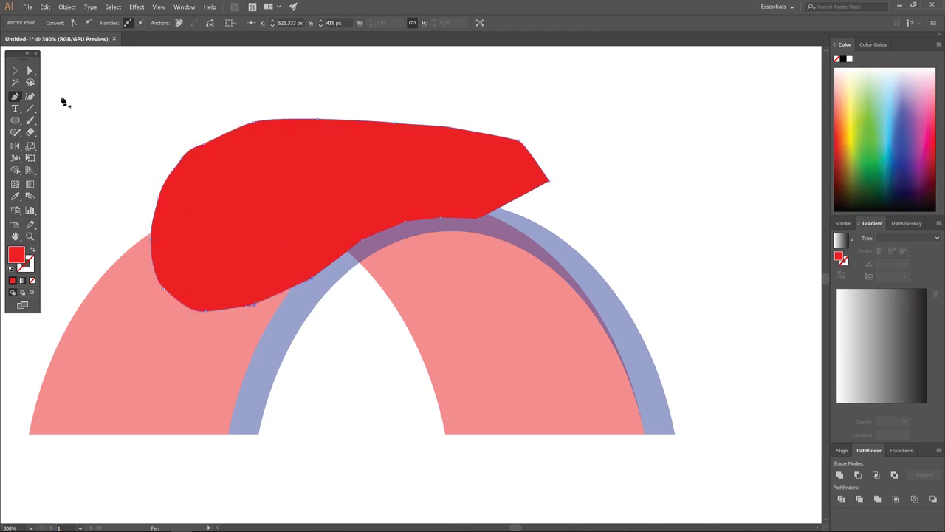
Subtract the red cap from the pink arch piece with Pathfinder Minus Front
left_click(15, 70)
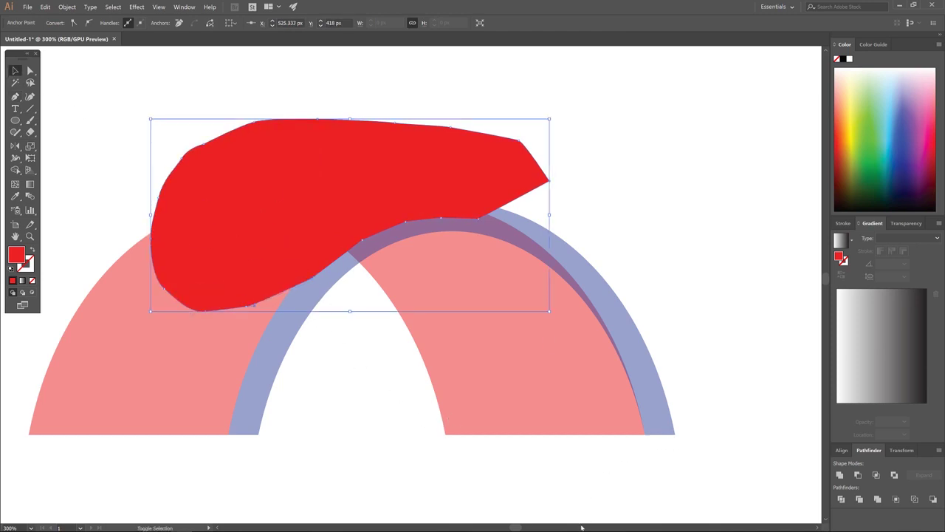
left_click(506, 336, "shift")
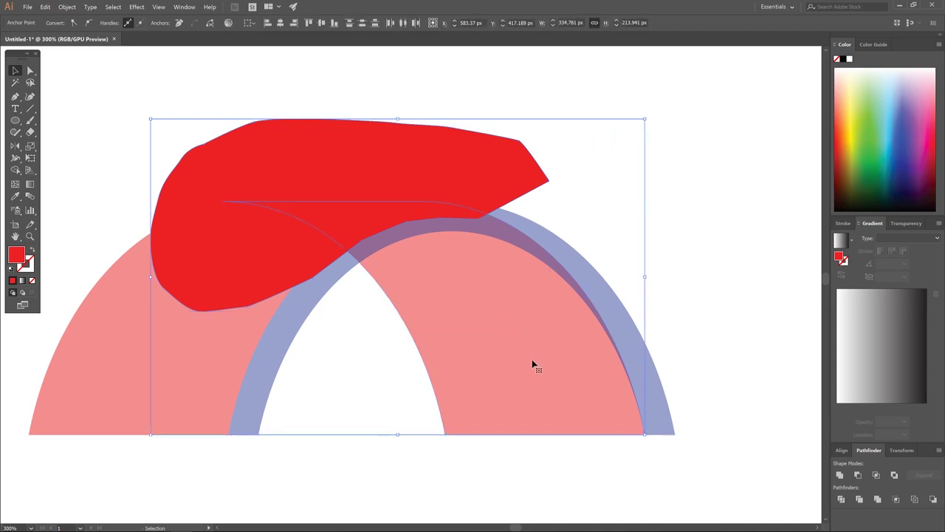
left_click(858, 475)
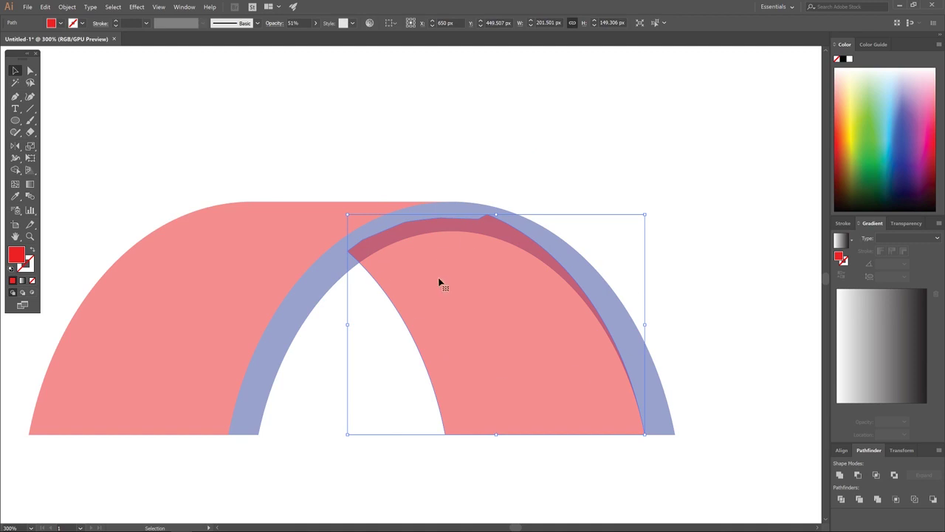
Send the trimmed arch piece to the back with Arrange > Send to Back
right_click(494, 316)
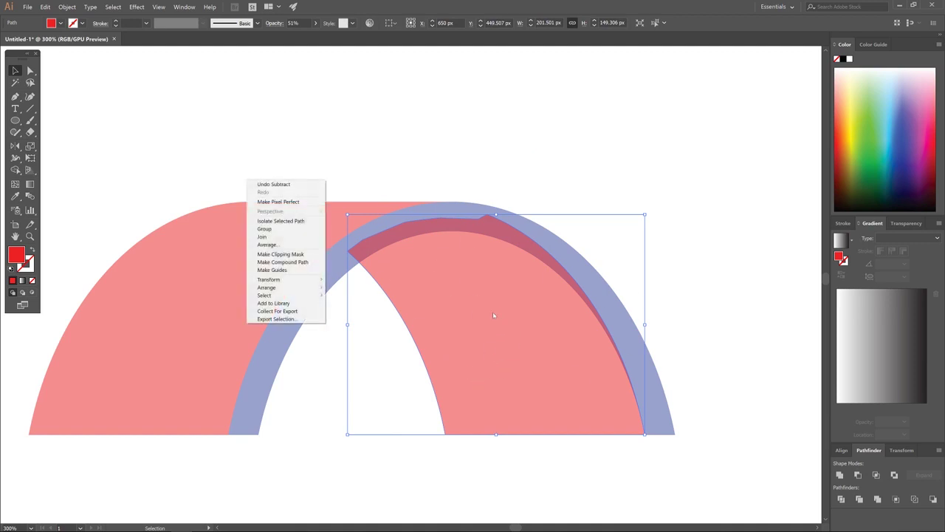
mouse_move(282, 287)
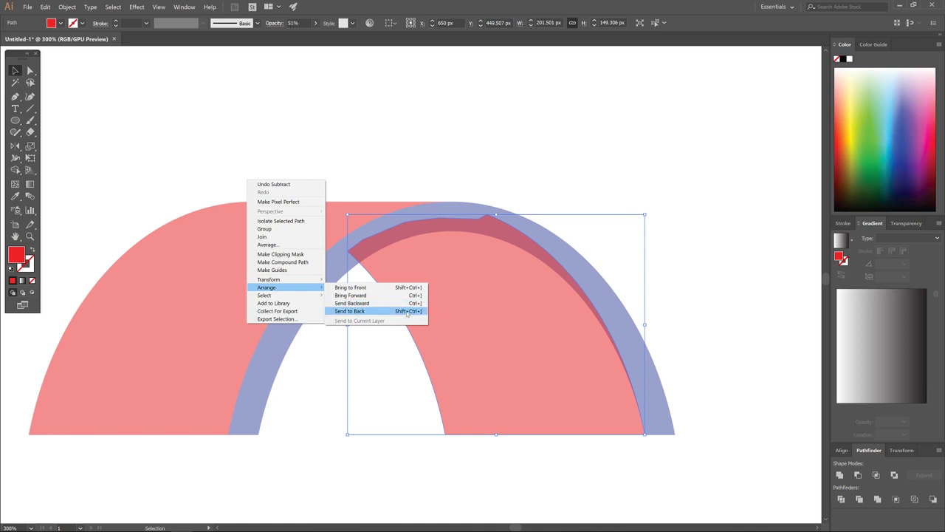
left_click(413, 310)
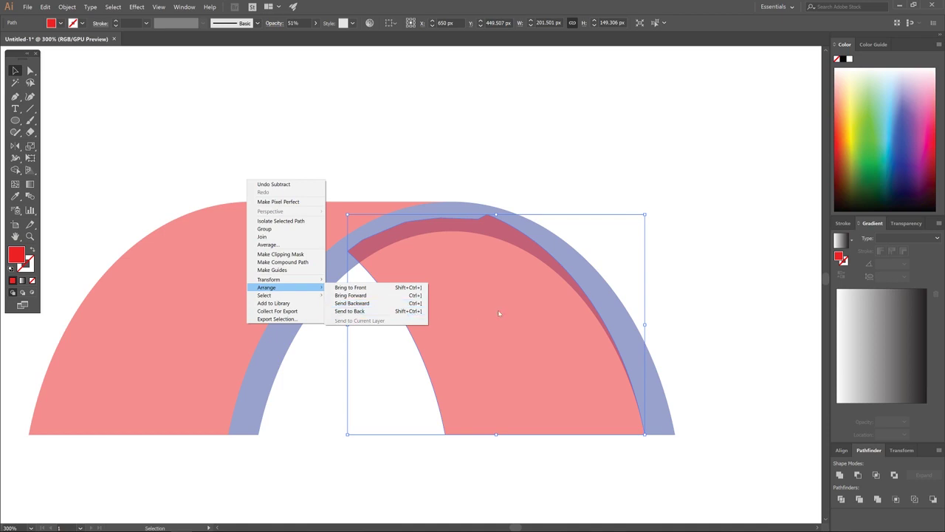
key("ctrl")
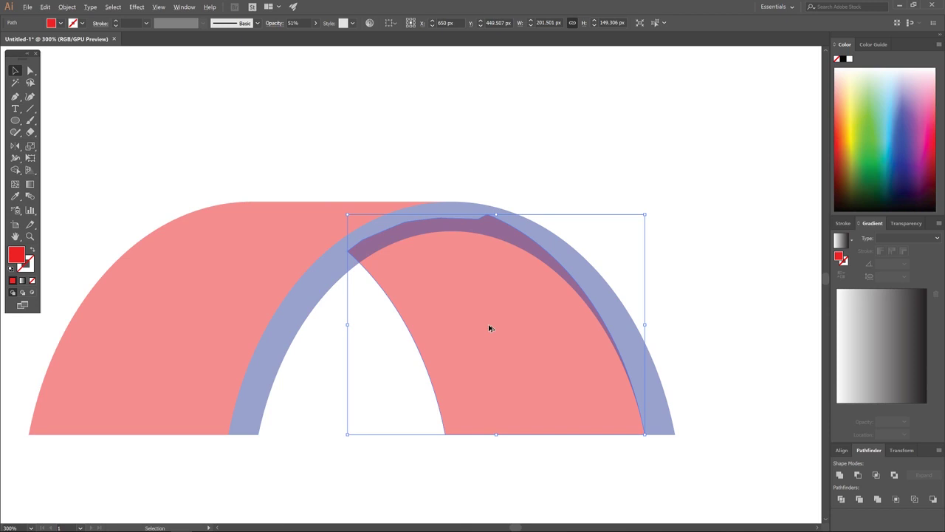
Zoom to 100%, select all arch shapes, set their opacity to 100%, and deselect
key("ctrl+1")
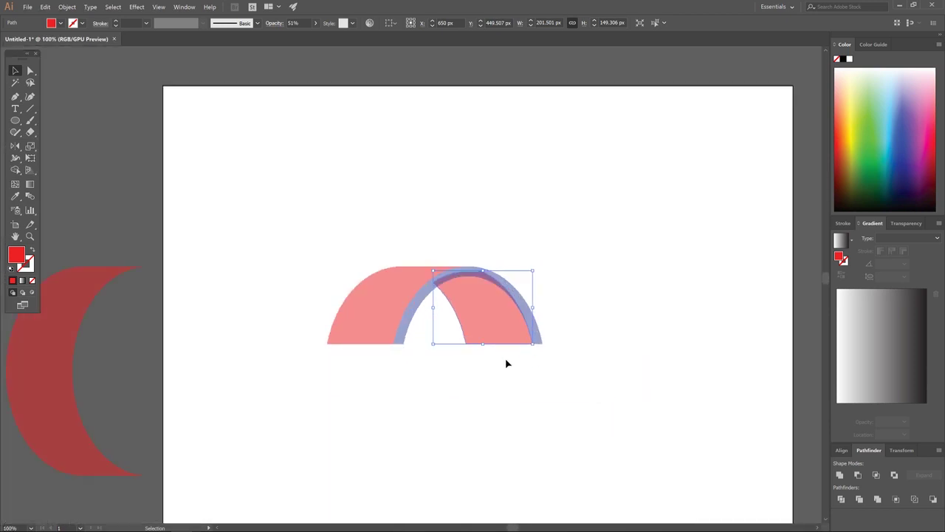
left_click_drag(504, 390, 515, 352)
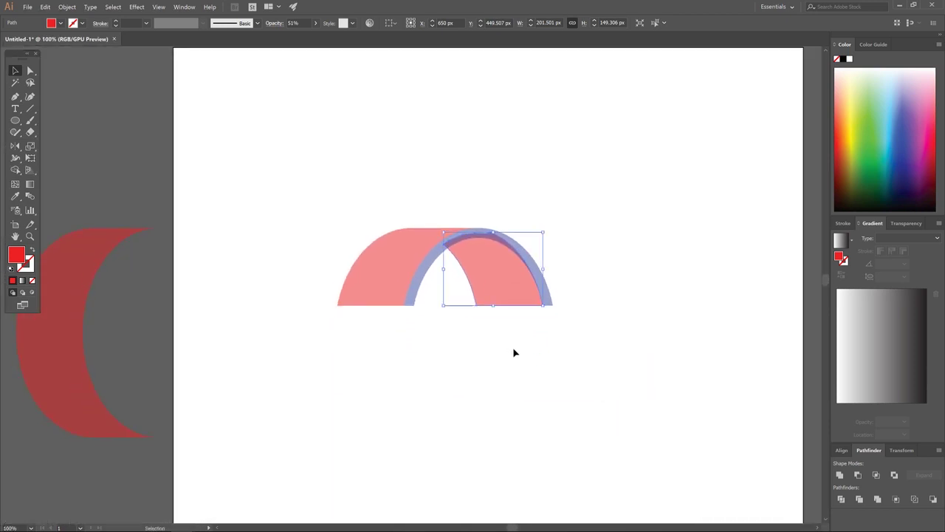
left_click_drag(312, 165, 280, 146)
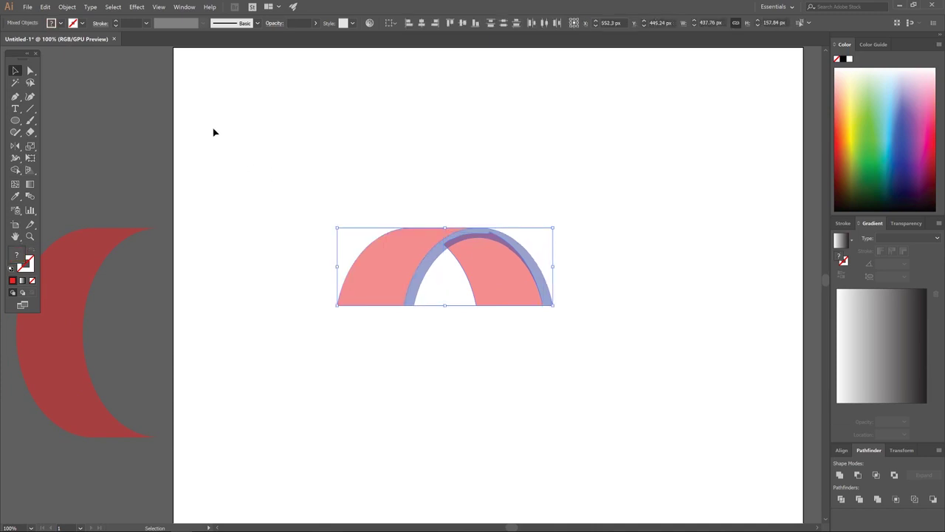
left_click(315, 24)
left_click_drag(298, 36, 317, 35)
left_click(621, 221)
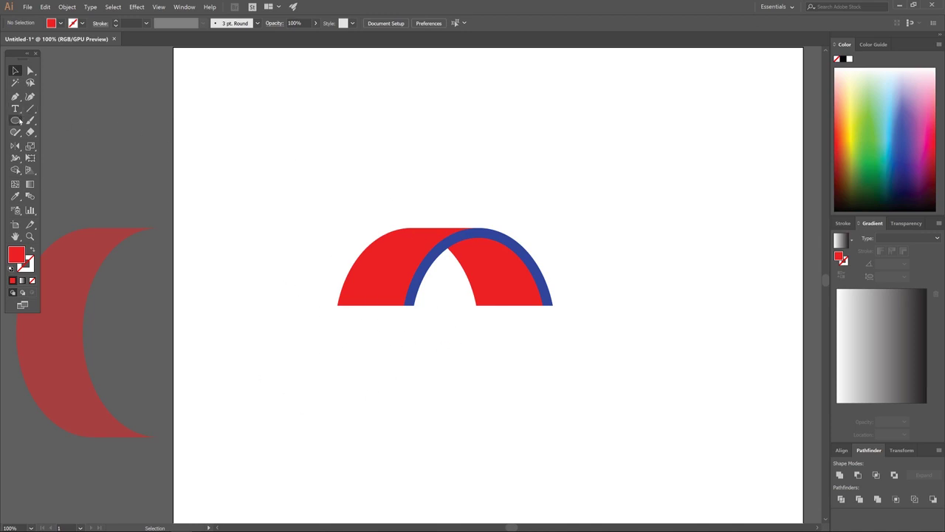
left_click(16, 120)
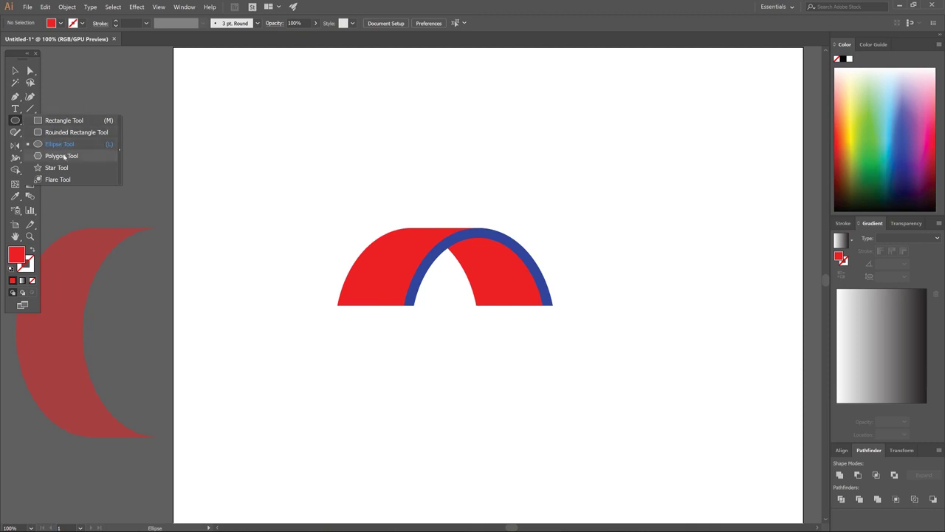
Draw a three-sided polygon above the arch and rotate it 180° to point down
left_click(65, 156)
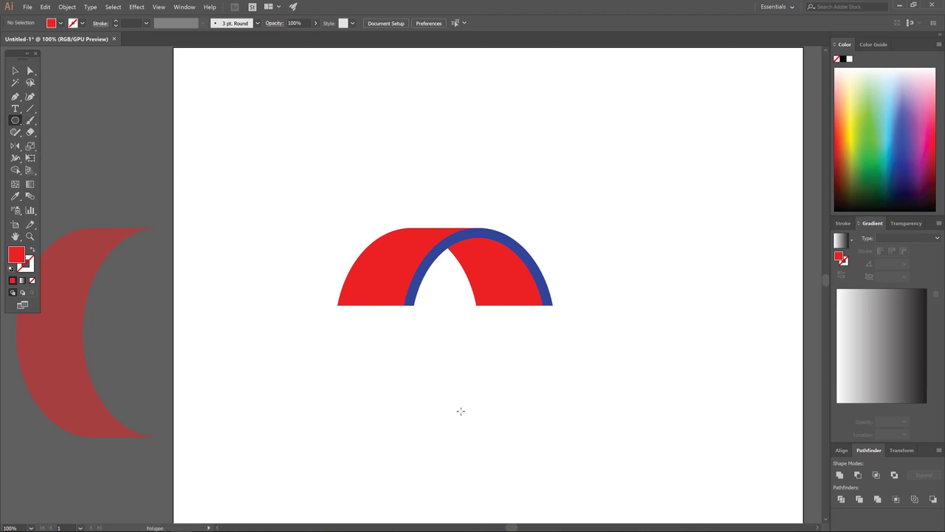
mouse_move(557, 156)
left_mouse_down()
mouse_move(626, 209)
mouse_move(580, 136)
mouse_move(606, 207)
mouse_move(579, 148)
mouse_move(630, 160)
mouse_move(642, 197)
mouse_move(608, 169)
mouse_move(600, 187)
mouse_move(598, 156)
mouse_move(610, 209)
mouse_move(593, 158)
mouse_move(612, 186)
mouse_move(618, 172)
mouse_move(593, 184)
mouse_move(622, 197)
mouse_move(600, 160)
mouse_move(590, 179)
mouse_move(606, 177)
mouse_move(586, 173)
mouse_move(630, 196)
mouse_move(618, 175)
mouse_move(602, 177)
mouse_move(616, 190)
left_mouse_up()
key("Down")
key("Down")
key("Down")
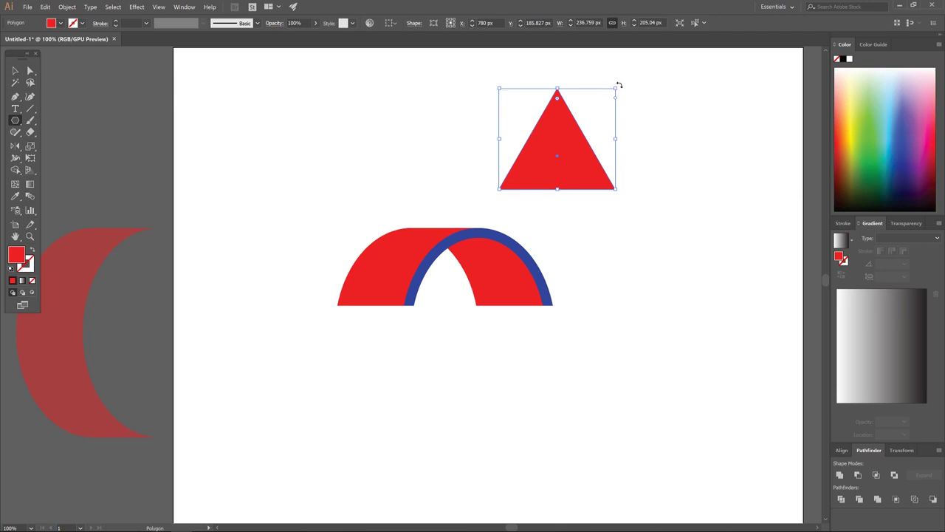
left_click_drag(619, 86, 530, 208)
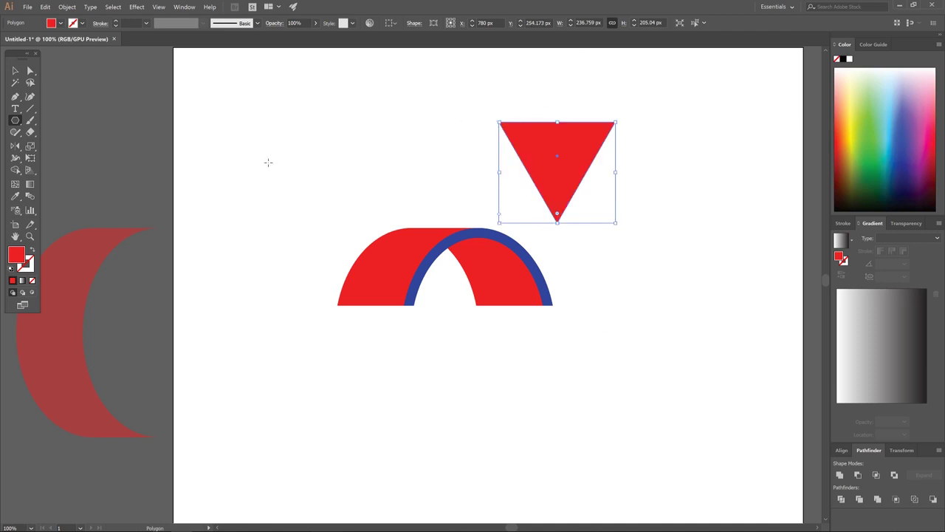
Shrink the triangle to 112 px tall and position it under the arch's left end
left_click(14, 73)
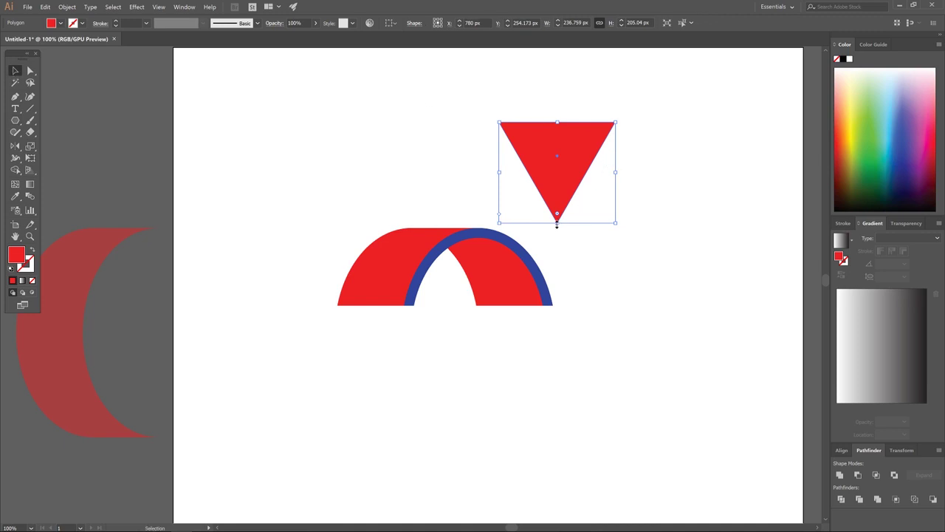
left_click_drag(557, 224, 559, 179)
left_click_drag(570, 135, 439, 352)
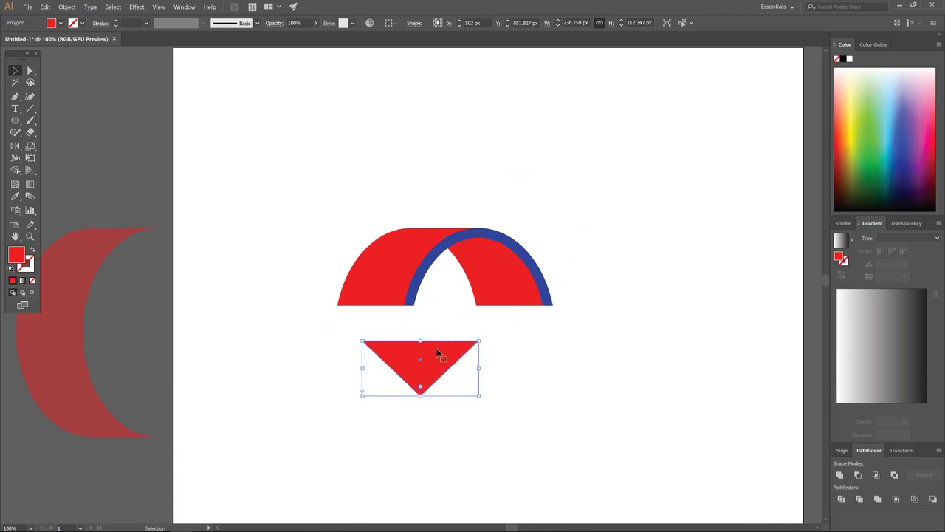
key("a")
left_click_drag(363, 346, 338, 310)
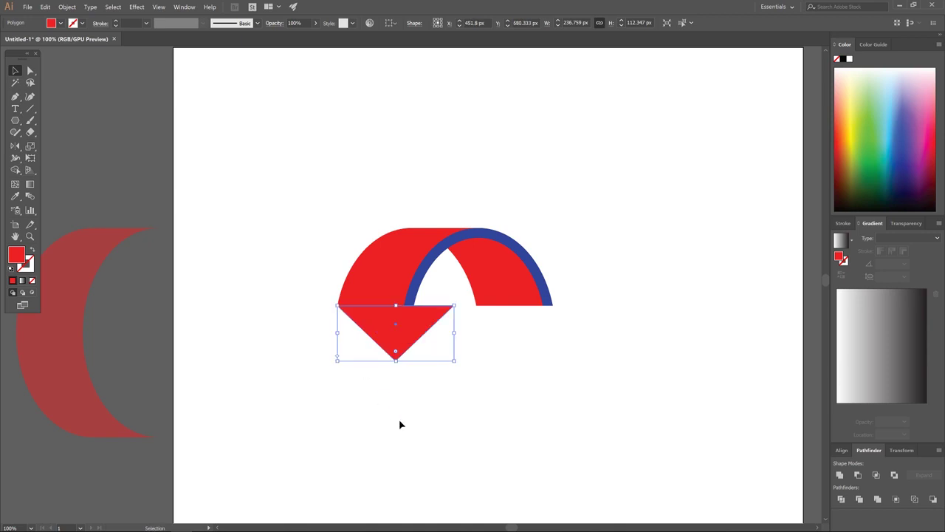
left_click(433, 328)
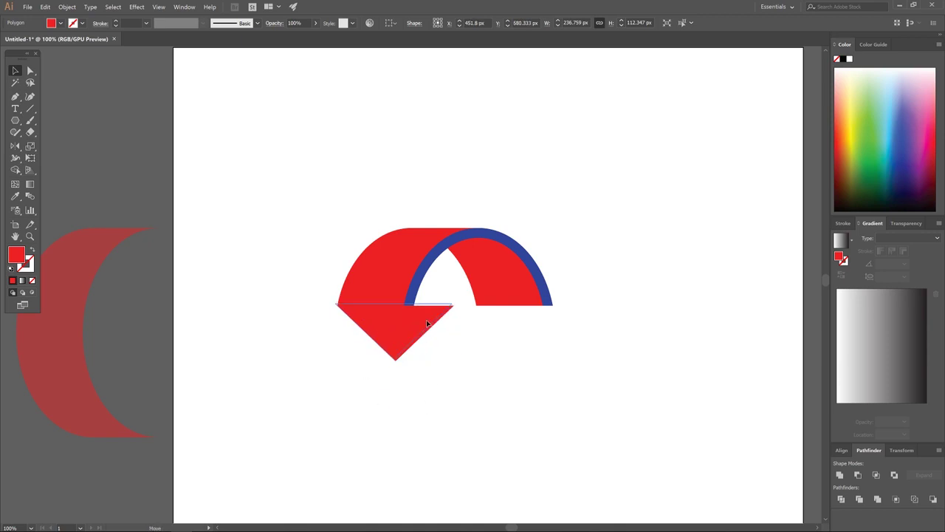
left_click_drag(430, 326, 405, 325)
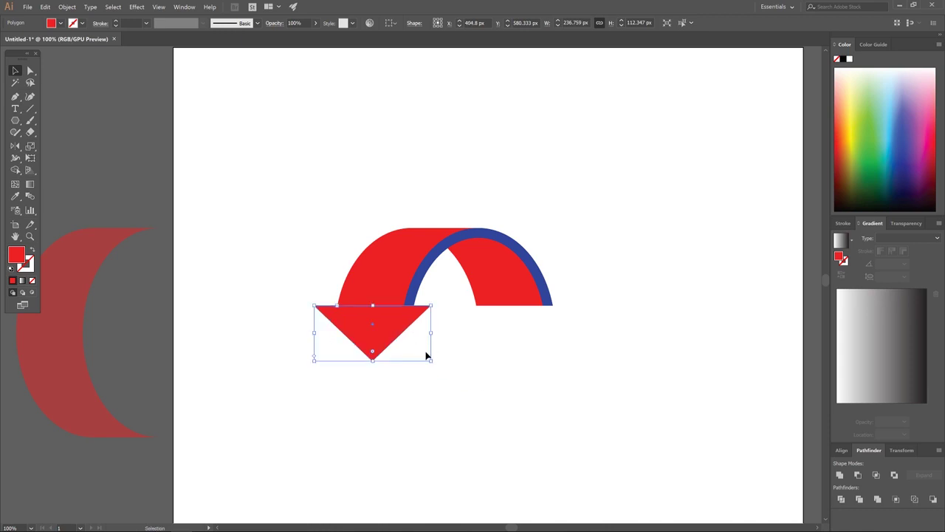
left_click(508, 380)
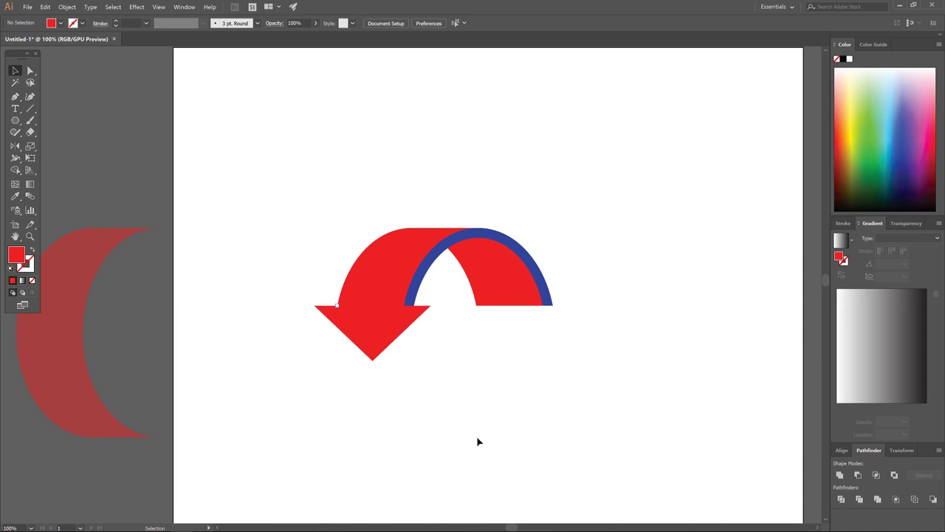
left_click(395, 332)
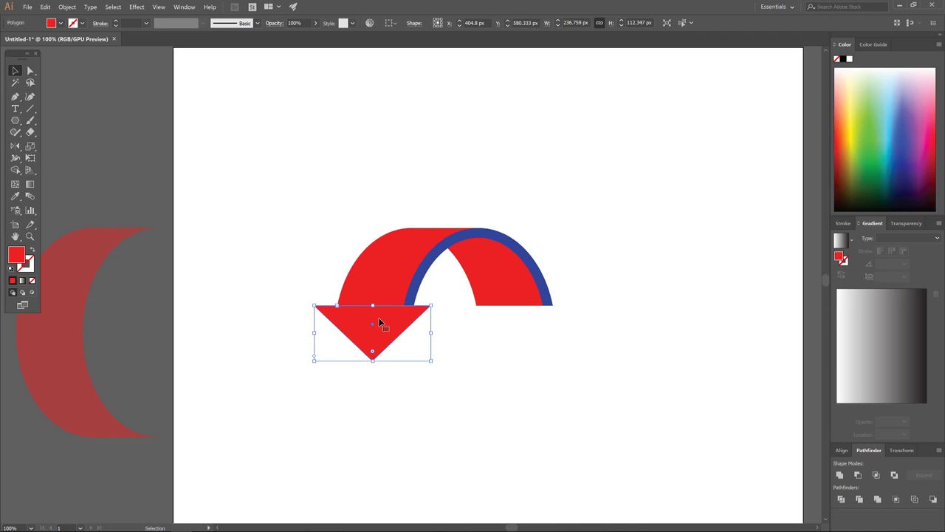
Copy the arrowhead slightly right, fill it blue, send it behind the red one, and nudge it into place
mouse_move(385, 322)
left_mouse_down("alt")
mouse_move(430, 321)
mouse_move(397, 319)
left_mouse_up("alt")
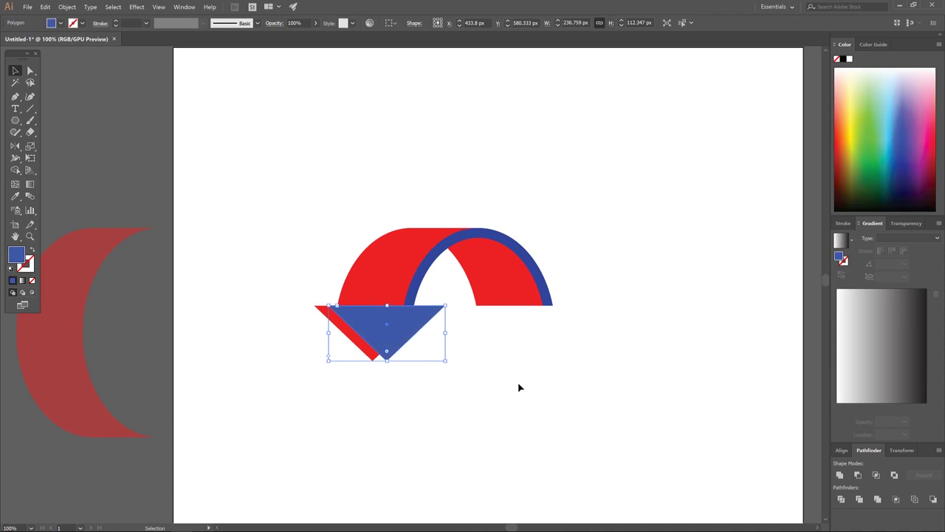
key("ctrl")
key("ctrl+plus")
key("ctrl+plus")
key("ctrl+plus")
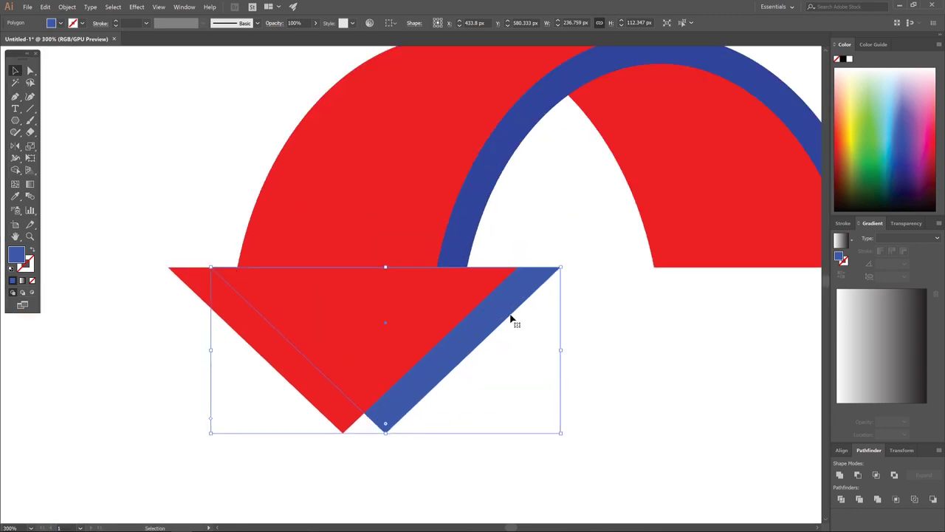
left_click_drag(516, 312, 509, 308)
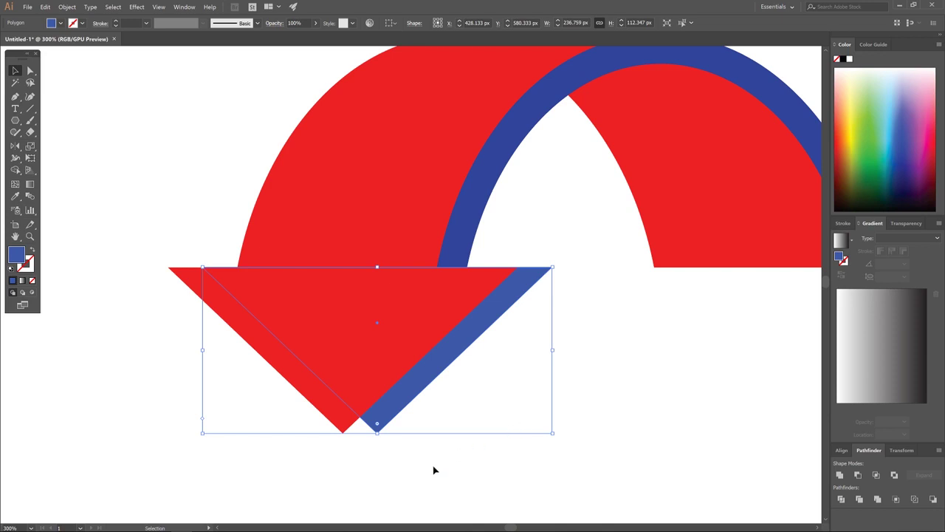
left_click(217, 188)
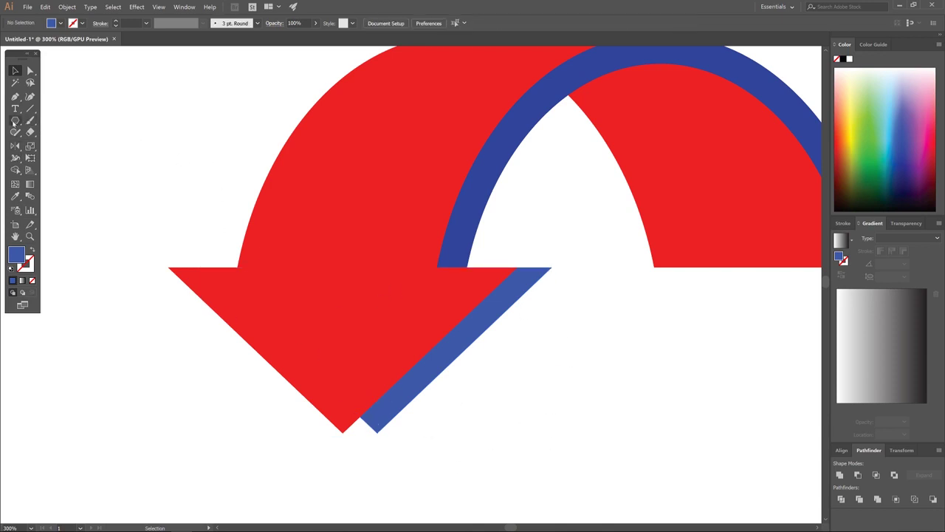
Pen-draw a closed fill patch around the arrowhead's tip
left_click(15, 96)
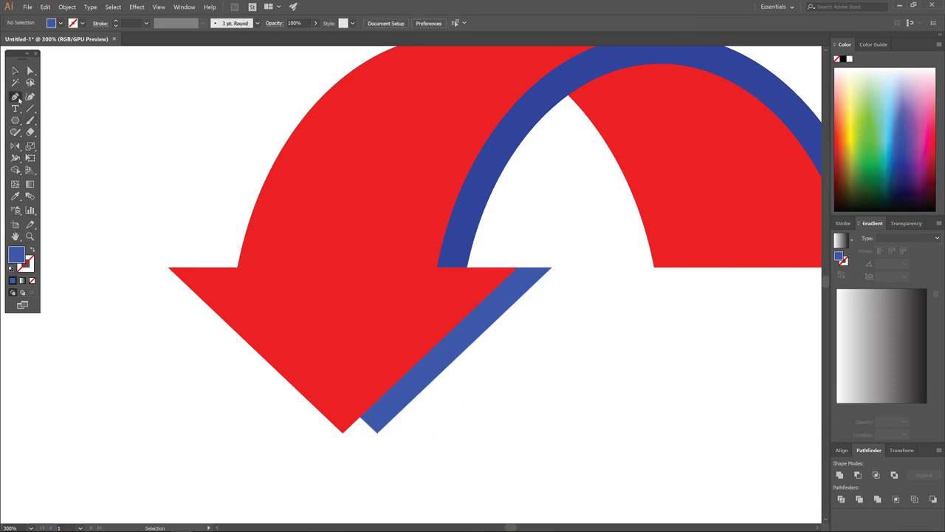
left_click(342, 433)
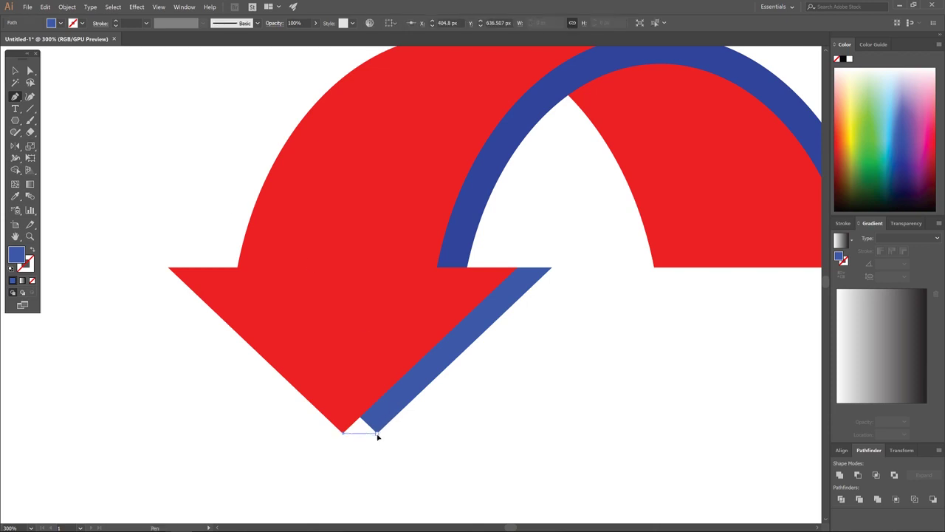
left_click(377, 433)
left_click(411, 369)
left_click(379, 342)
left_click(344, 342)
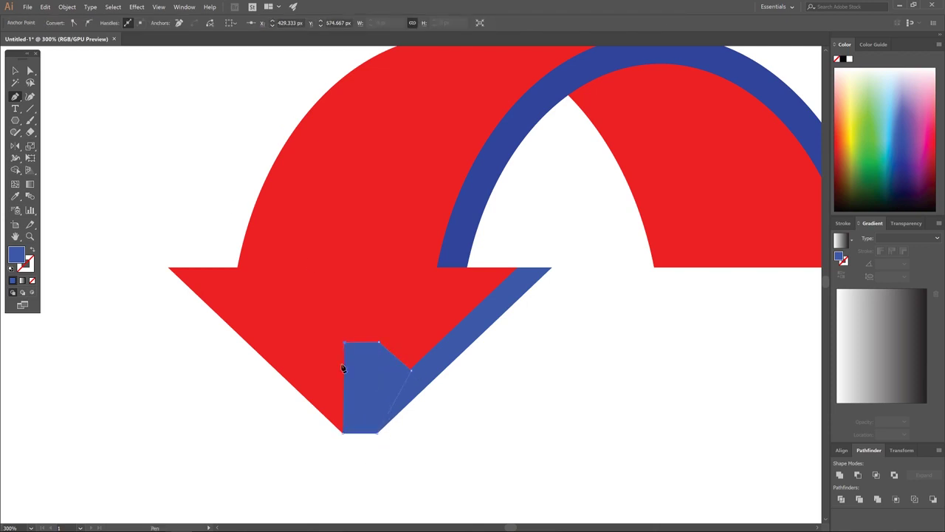
left_click(341, 379)
Unite the patch with the blue side stripe, send it behind the arrow, and deselect
left_click(16, 70)
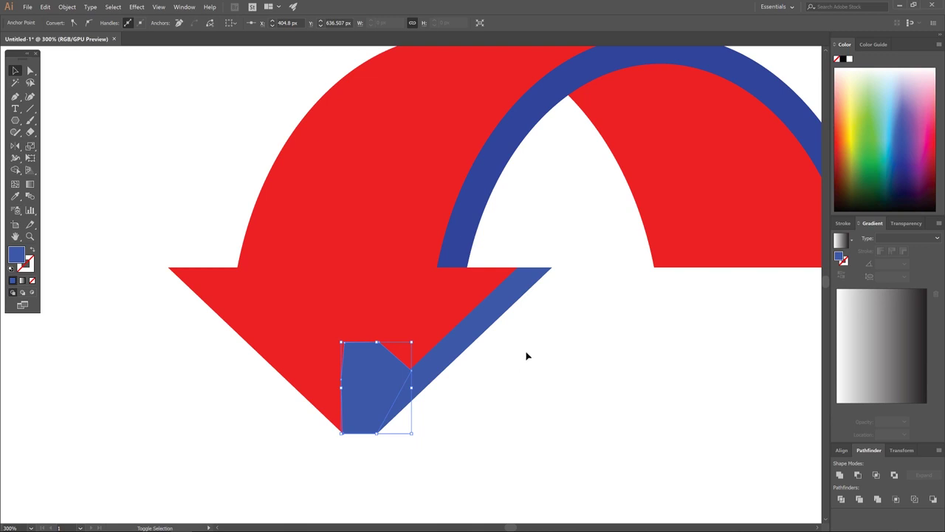
left_click(519, 298, "shift")
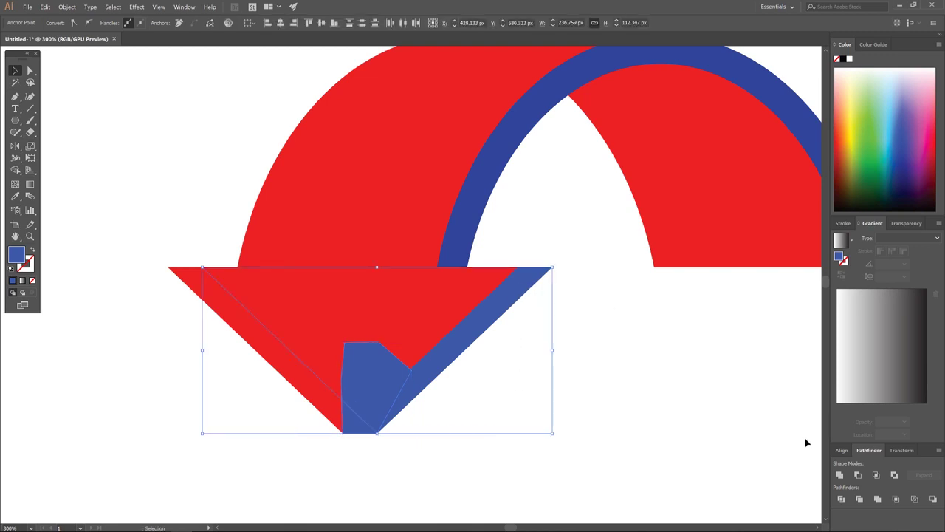
left_click(840, 476)
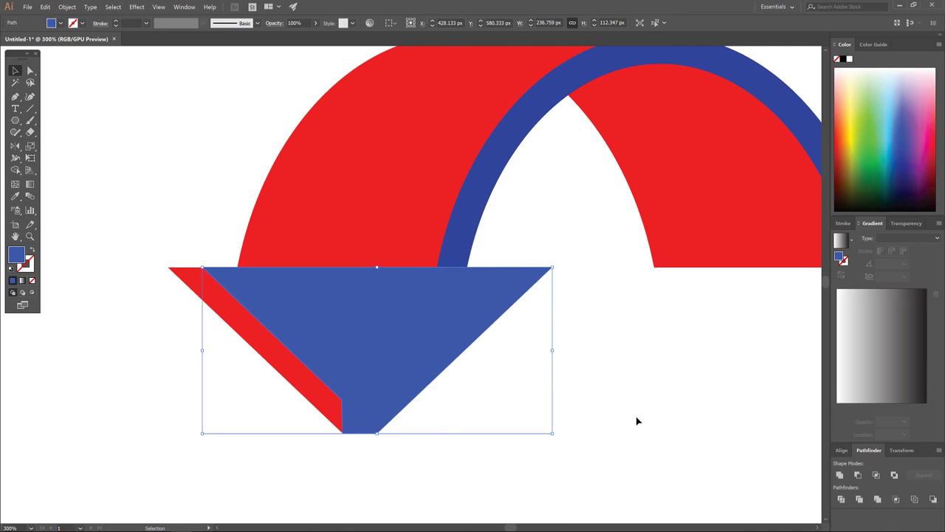
key("ctrl")
left_click(191, 141)
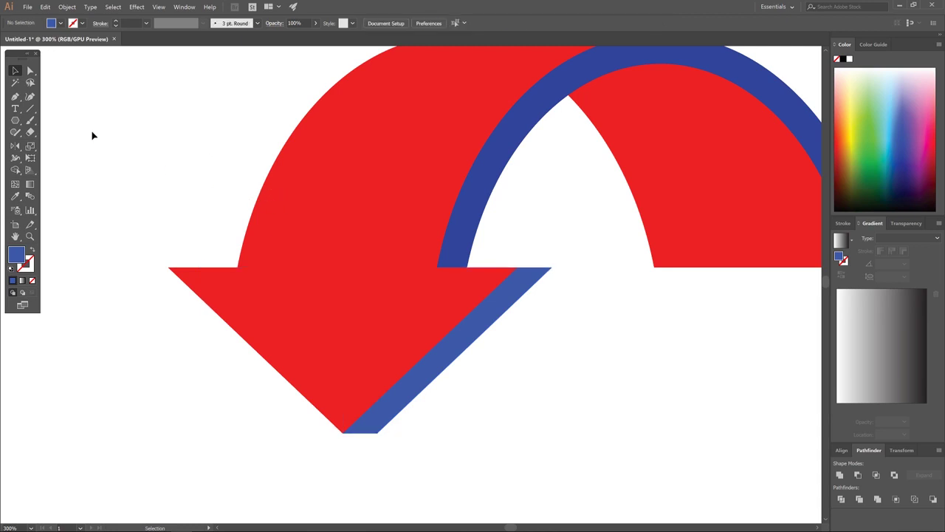
left_click(15, 97)
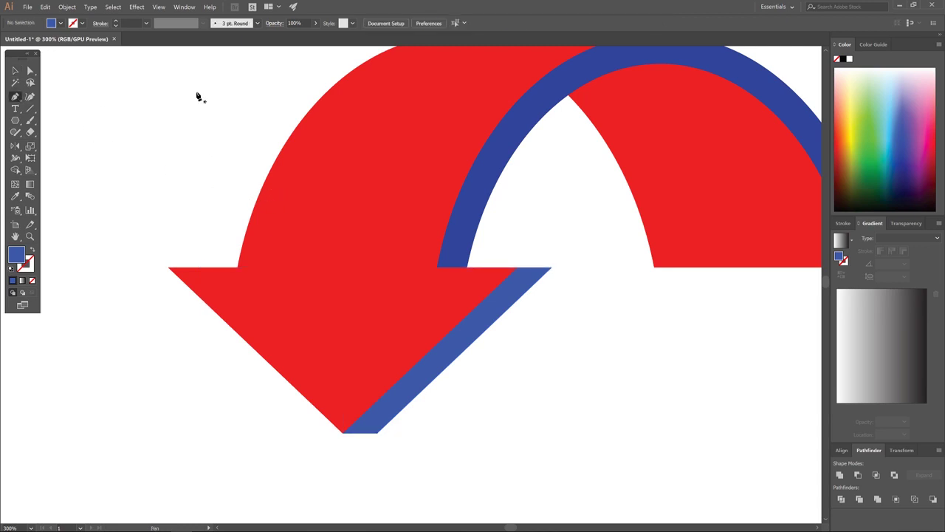
Pen-draw a closed patch beyond the arrowhead's right corner
left_click(517, 270)
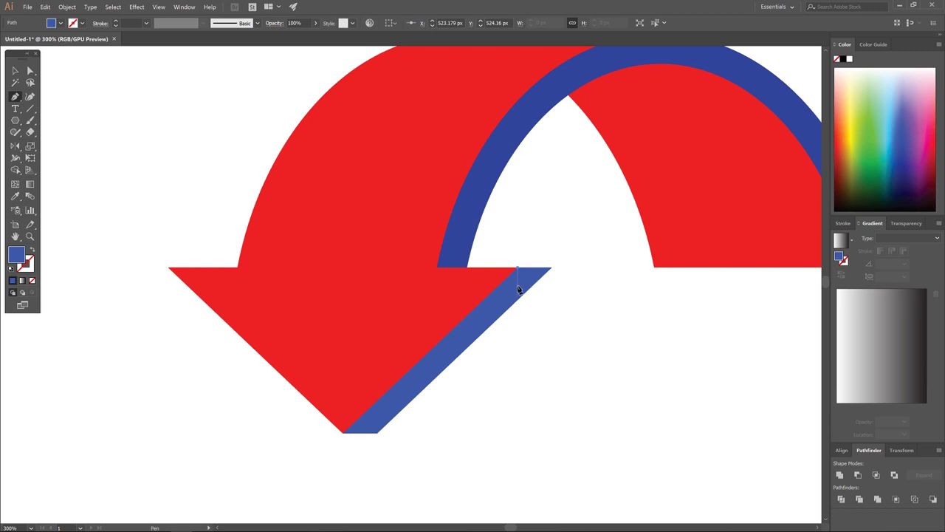
left_click(518, 318)
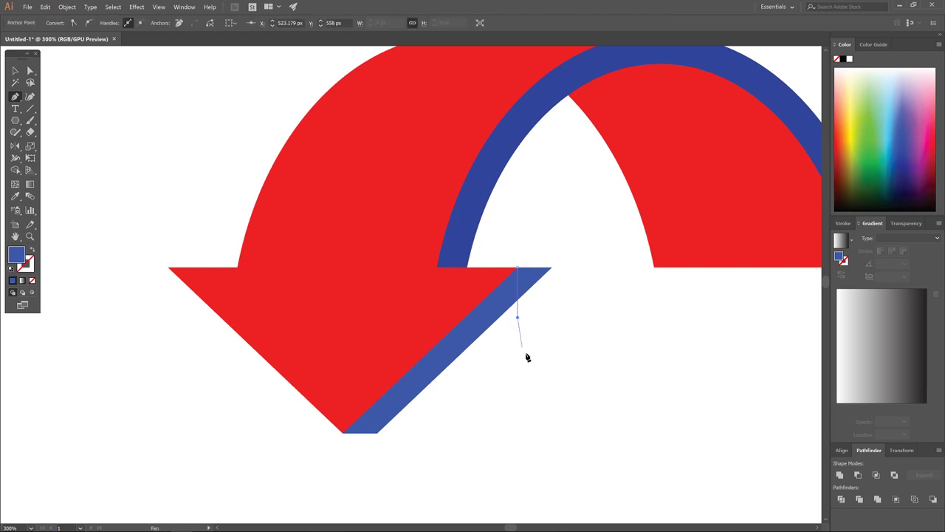
left_click(581, 318)
left_click(603, 292)
left_click(603, 250)
left_click(556, 220)
left_click(533, 222)
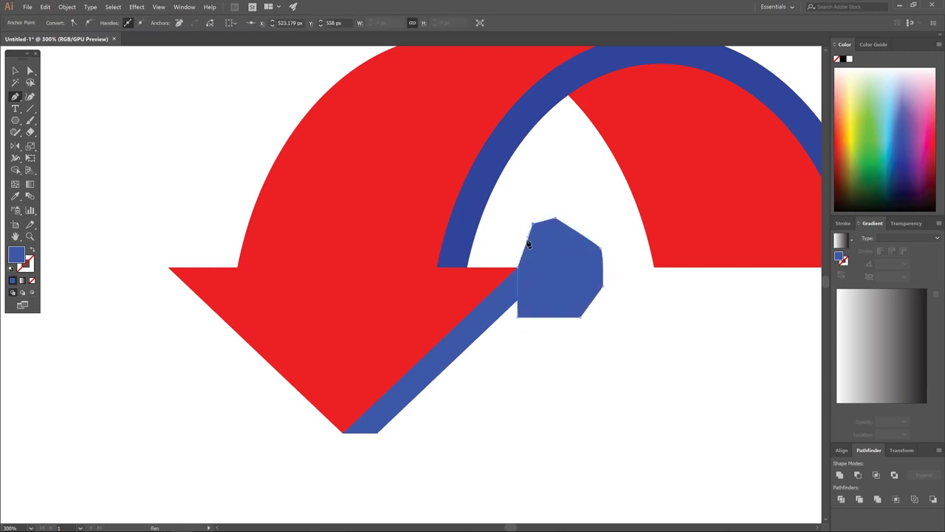
left_click(518, 267)
Unite the patch with the arrowhead's blue side and send it behind the red arrow
left_click(14, 69)
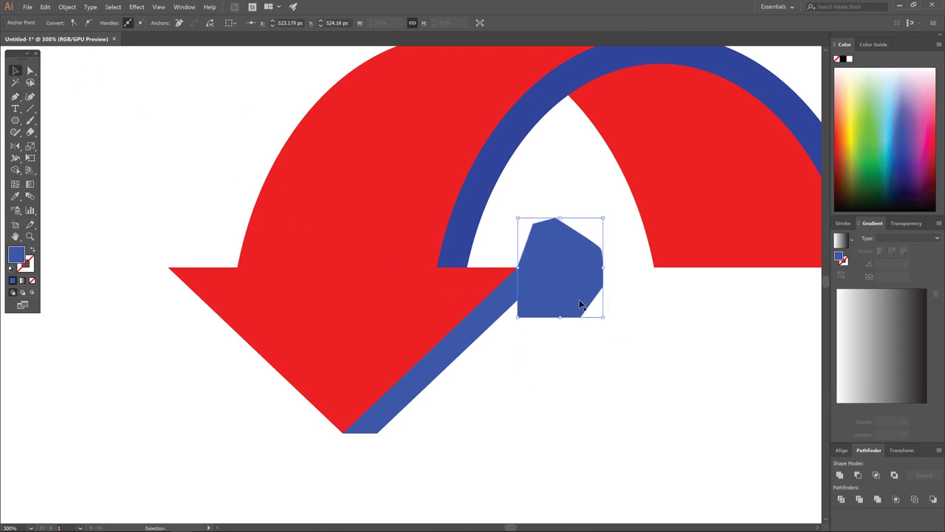
left_click(492, 312, "shift")
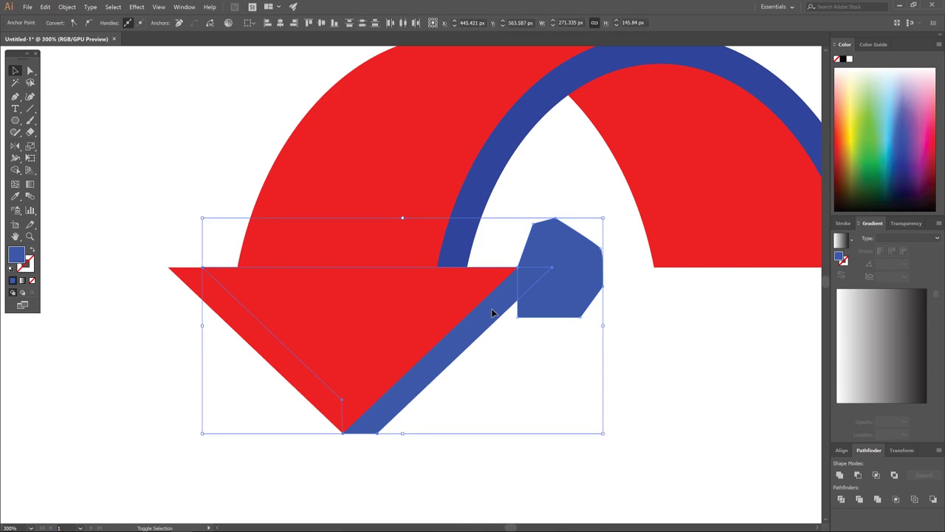
left_click(841, 475)
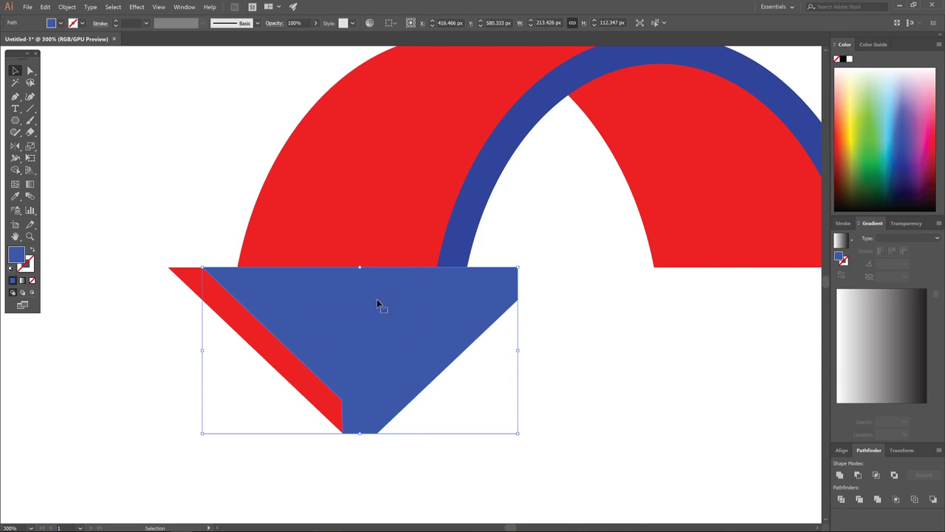
key("ctrl")
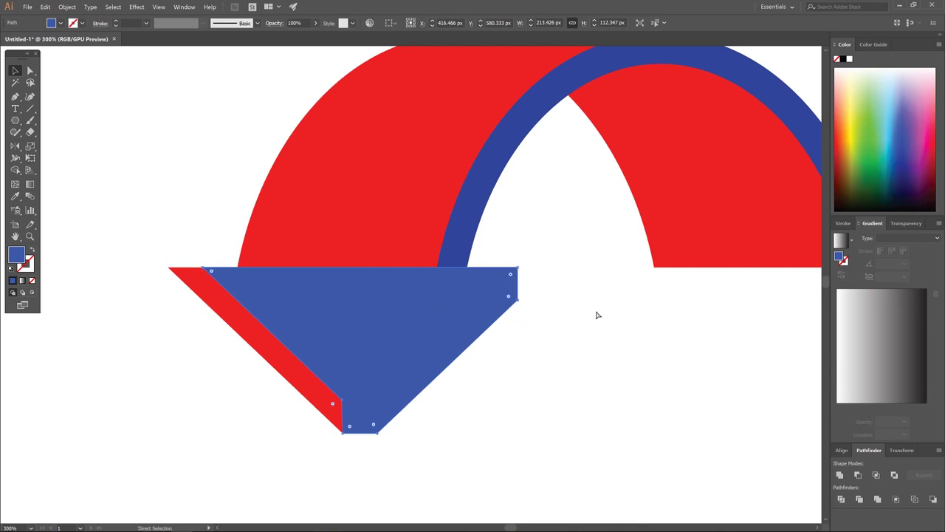
key("ctrl+shift+bracketleft")
Pan to the arch's right end and start a new Pen path at its lower corner
left_click_drag(684, 288, 627, 302)
left_click_drag(710, 303, 598, 305)
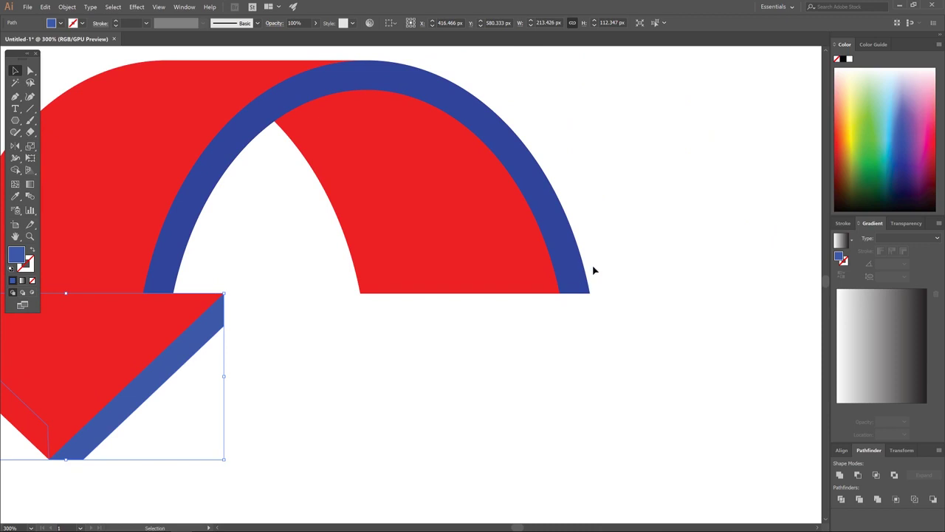
left_click(640, 246)
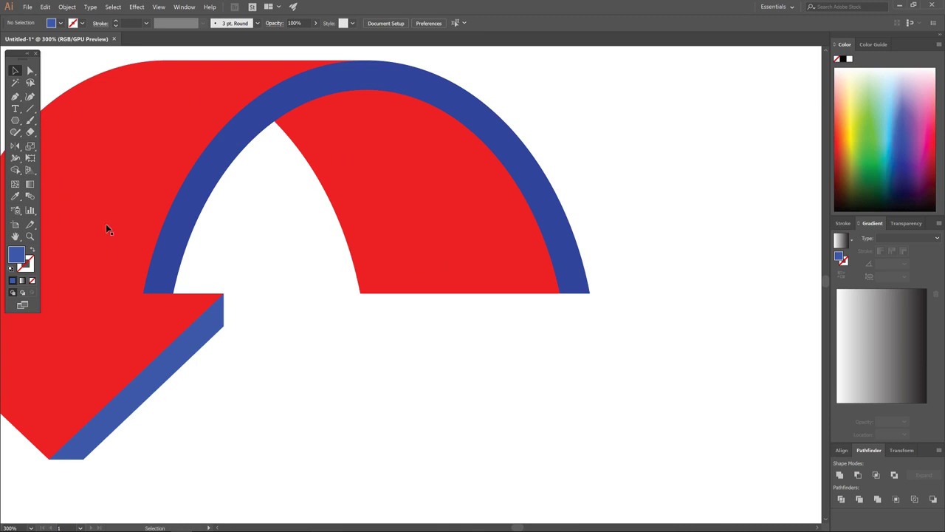
left_click(15, 97)
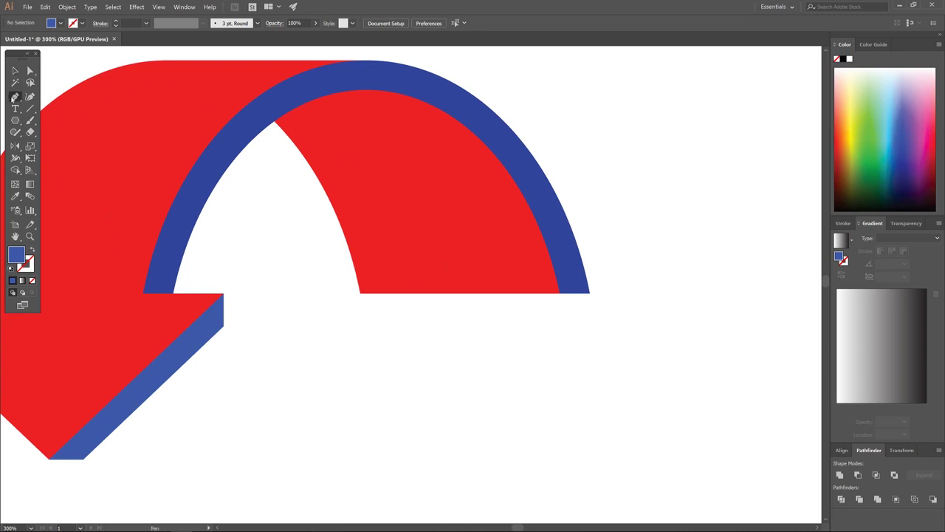
left_click(560, 292)
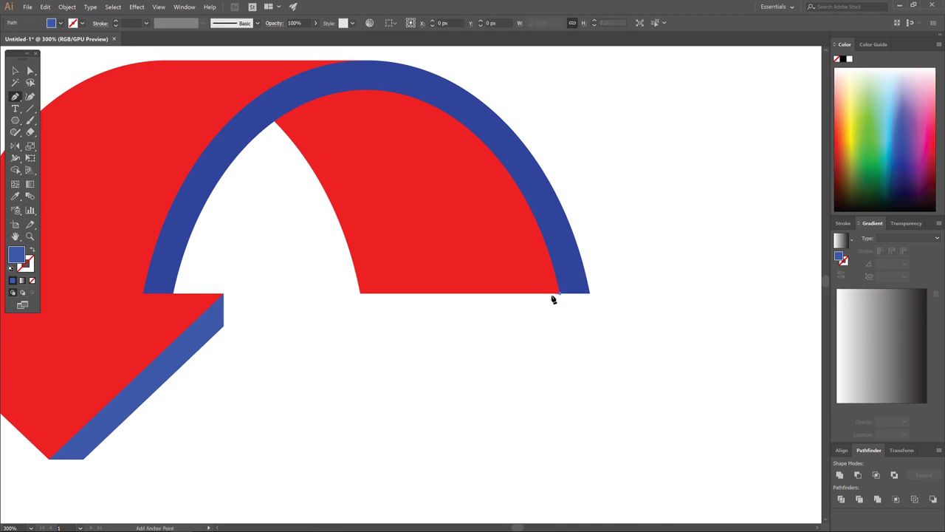
Pen-draw a closed polygon covering the arch's right end at a slant
left_click(620, 233)
left_click(669, 253)
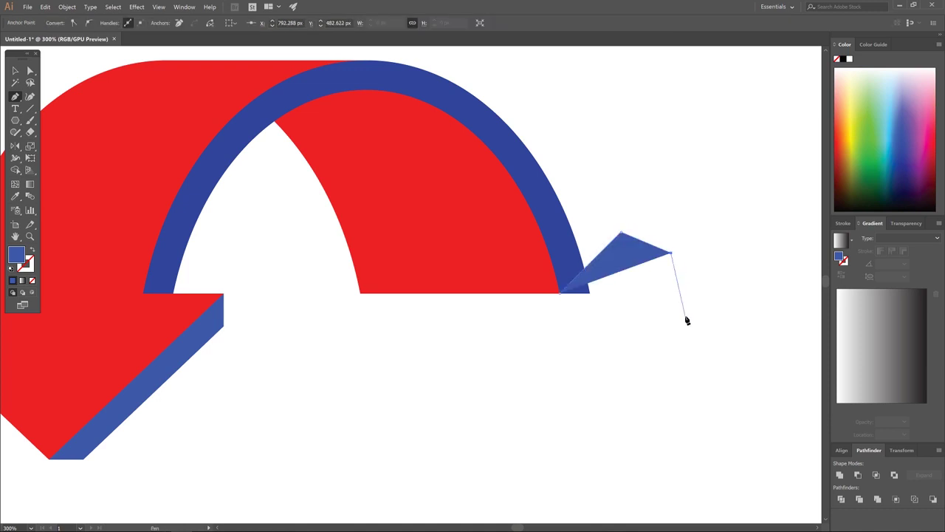
left_click(683, 316)
left_click(673, 363)
left_click(605, 395)
left_click(531, 353)
left_click(537, 320)
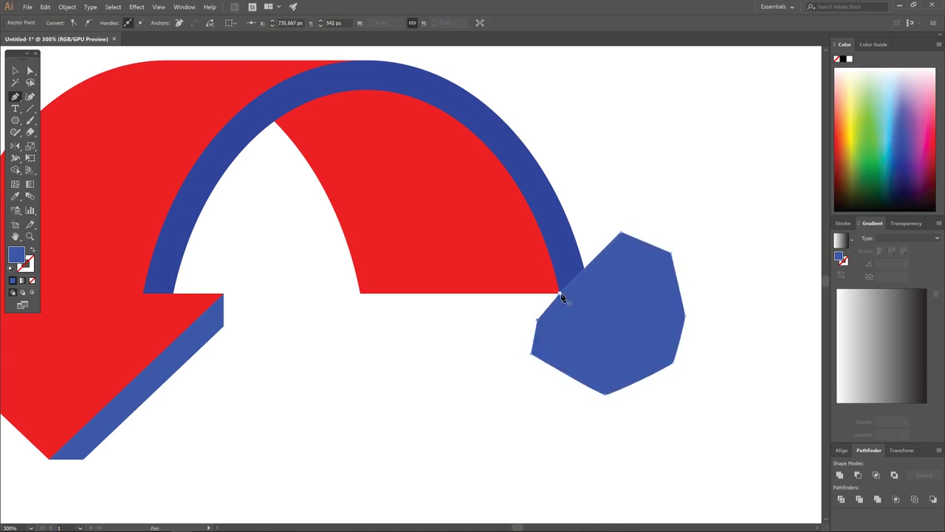
left_click(561, 297)
Subtract the polygon from the arch with Pathfinder Minus Front
left_click(16, 70)
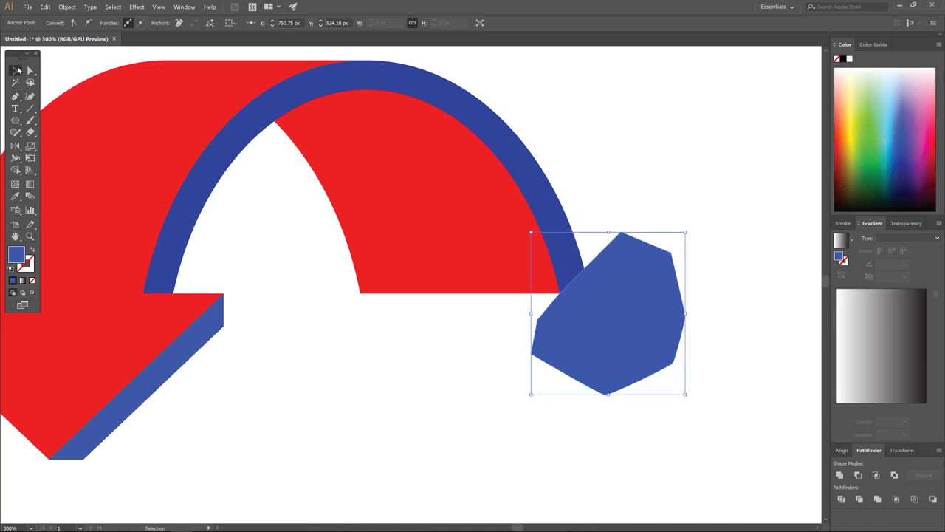
left_click(552, 206, "shift")
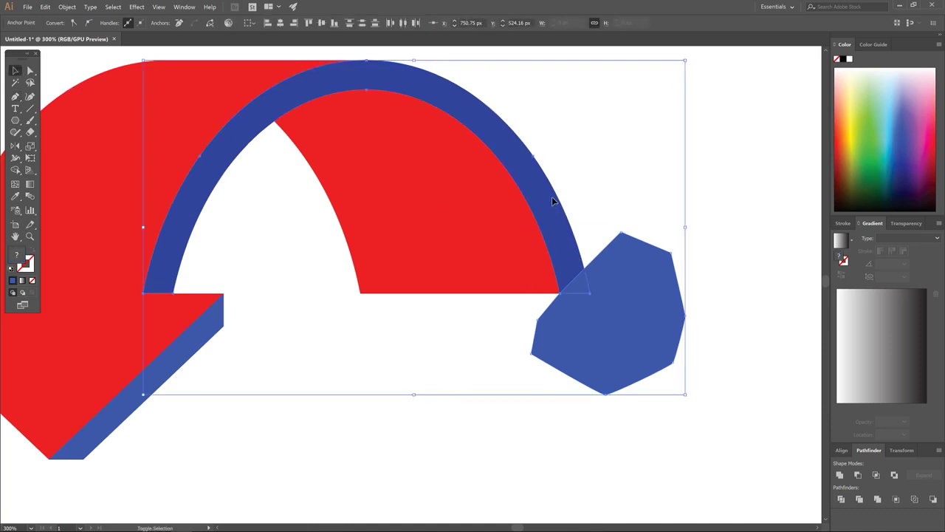
left_click(858, 475)
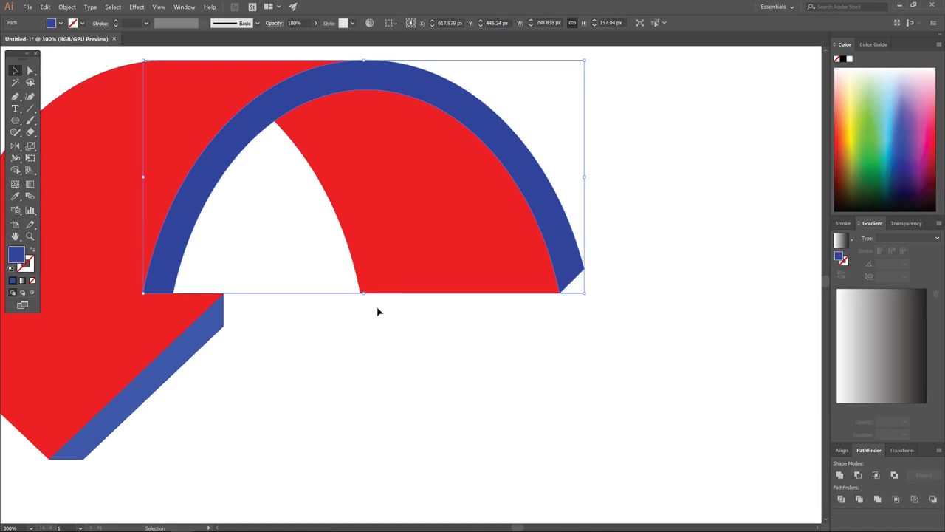
key("space")
left_click_drag(313, 324, 435, 345)
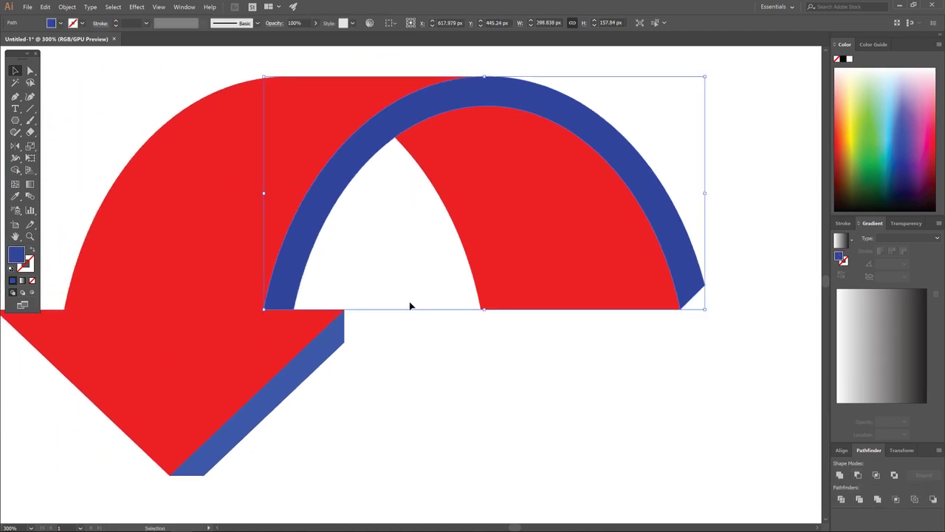
Select the crescent shape and recolour it light green
scroll(396, 297, "down", 1)
scroll(396, 297, "down", 1)
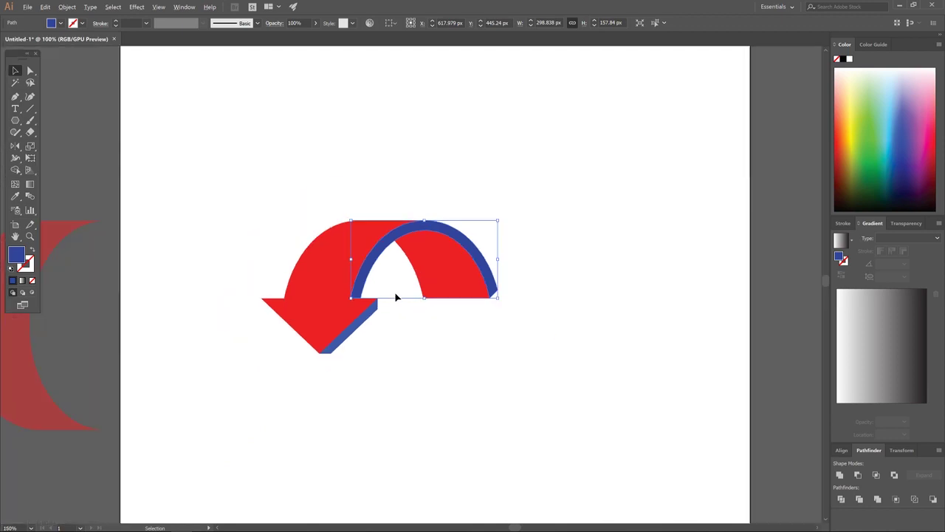
left_click_drag(392, 320, 431, 288)
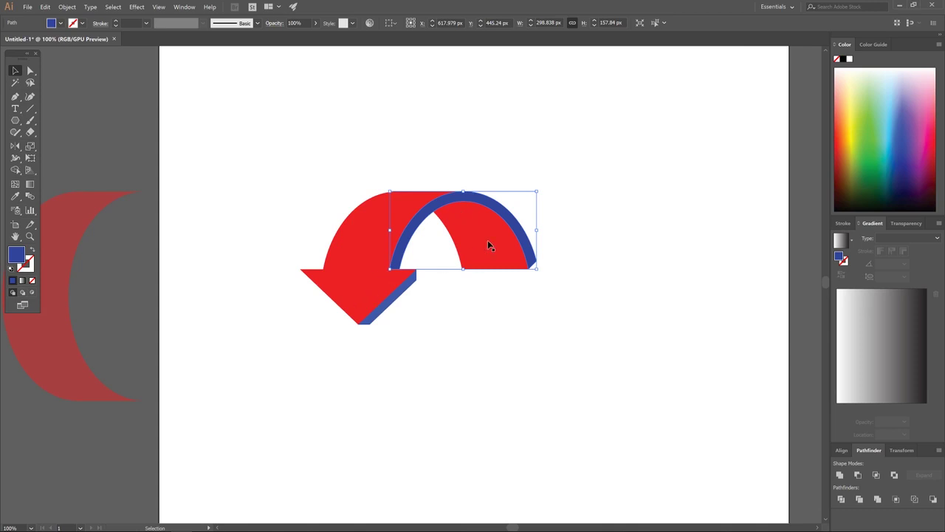
left_click(95, 195)
scroll(143, 211, "left", 1)
scroll(142, 211, "left", 4)
scroll(159, 240, "down", 1)
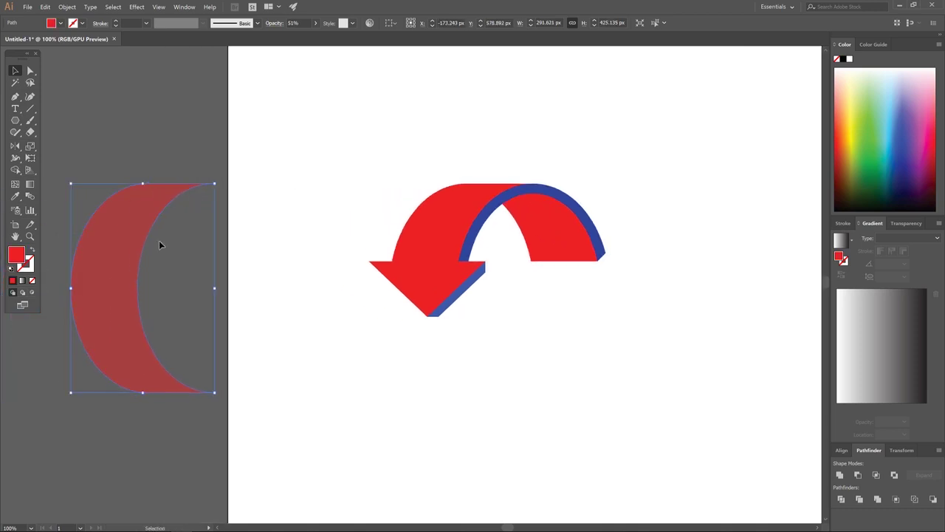
left_click_drag(891, 128, 872, 148)
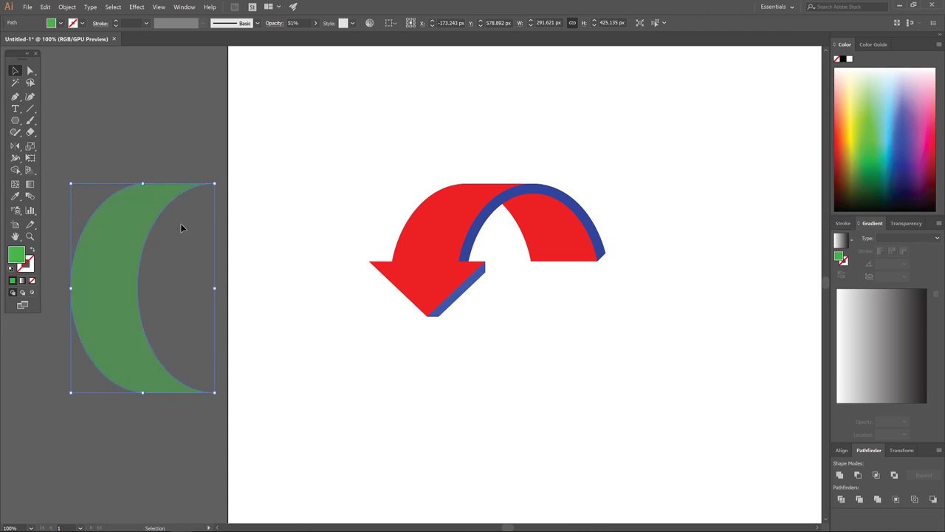
Move the green crescent over the arrow, snapping its top edge to the red arc's top
key("ctrl")
left_click_drag(129, 226, 482, 242)
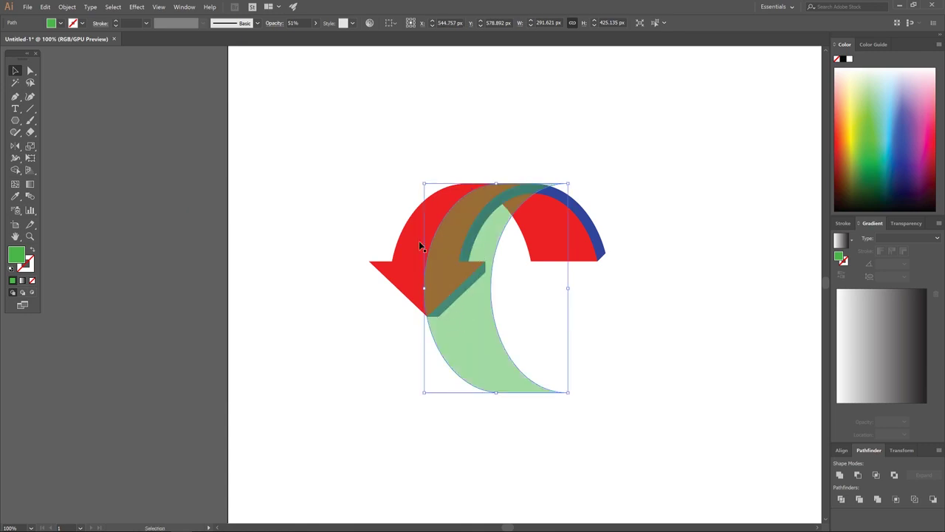
scroll(430, 313, "up", 4)
scroll(431, 329, "up", 6)
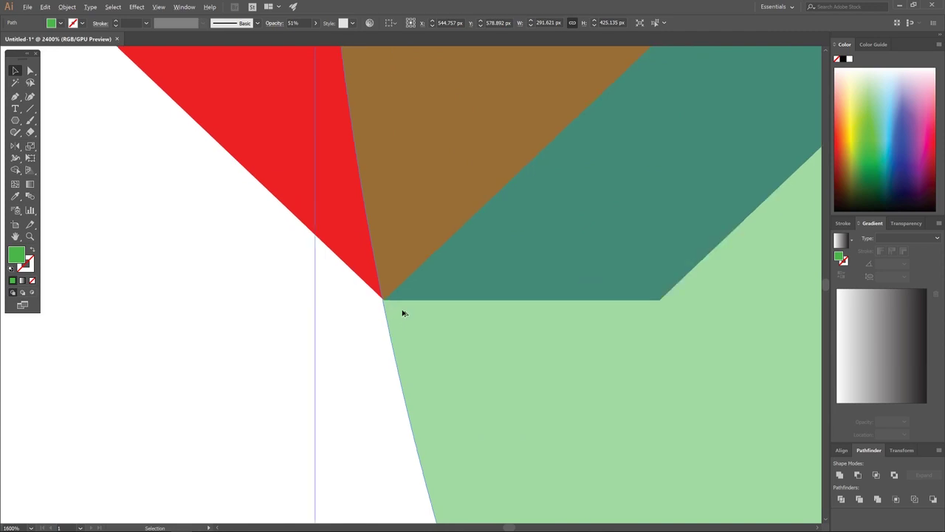
scroll(375, 294, "up", 3)
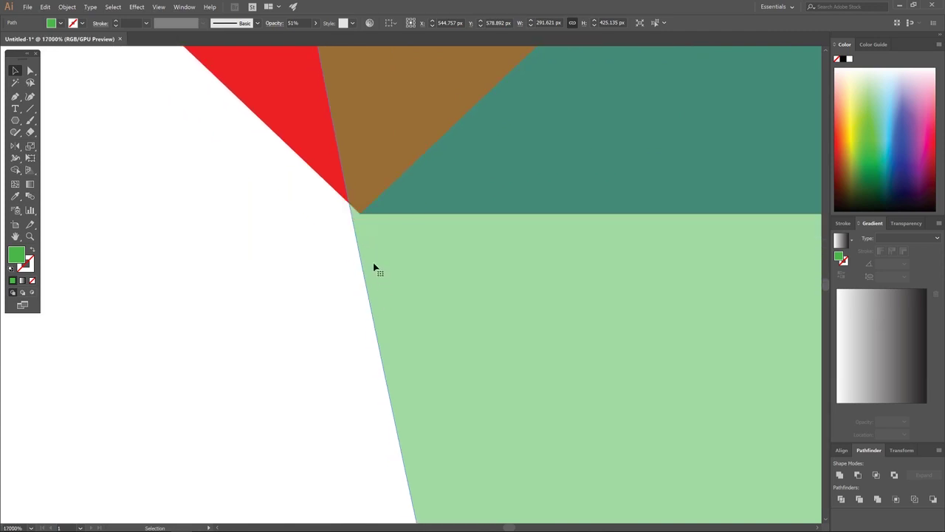
left_click_drag(372, 238, 377, 242)
scroll(415, 244, "down", 10)
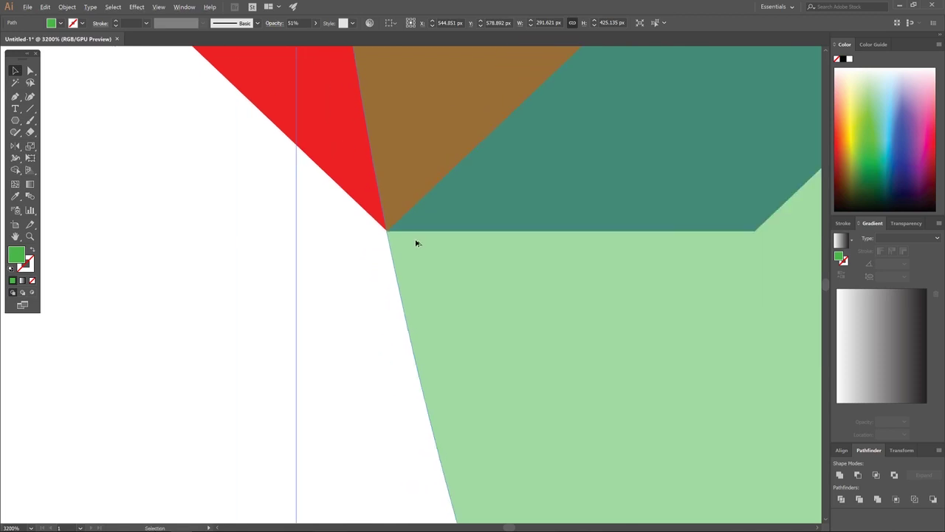
left_click_drag(497, 143, 436, 262)
scroll(436, 254, "up", 5)
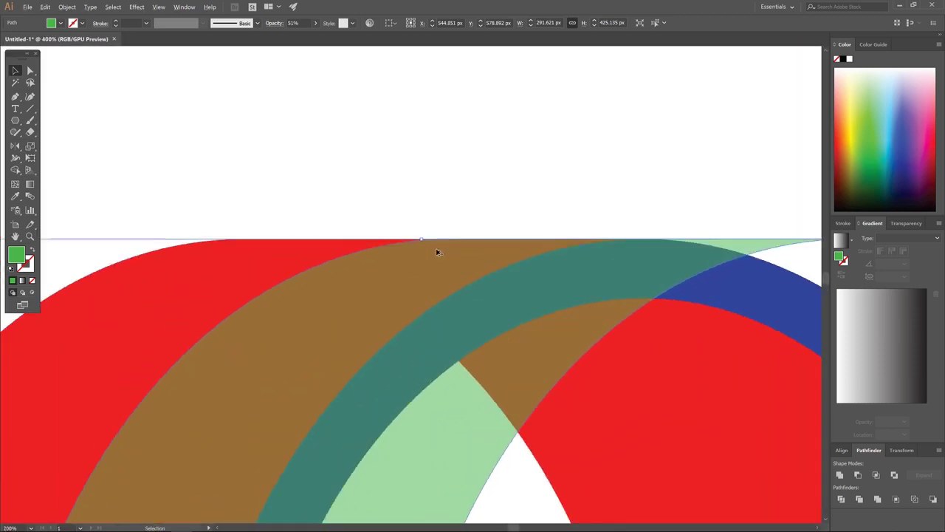
scroll(543, 235, "down", 5)
scroll(540, 244, "up", 1)
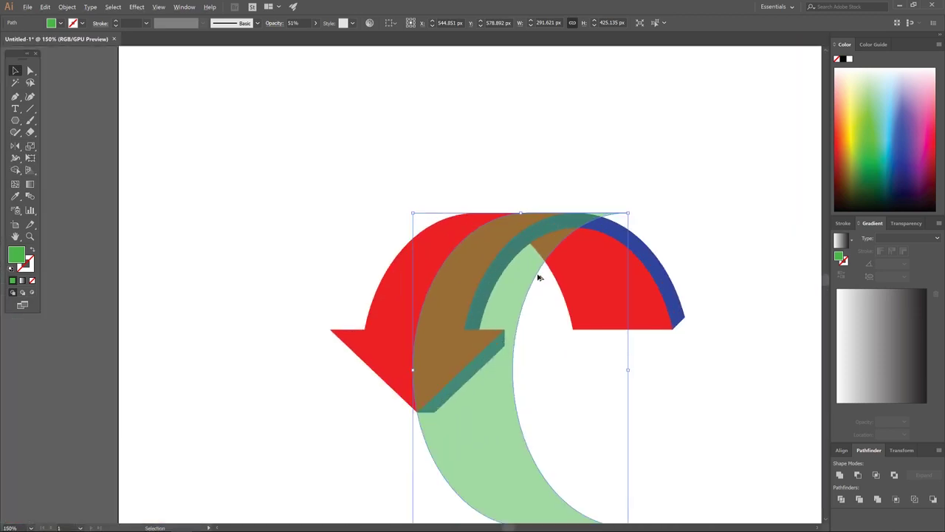
Unite the red arrow body and arrowhead into one shape with Pathfinder
left_click(392, 306)
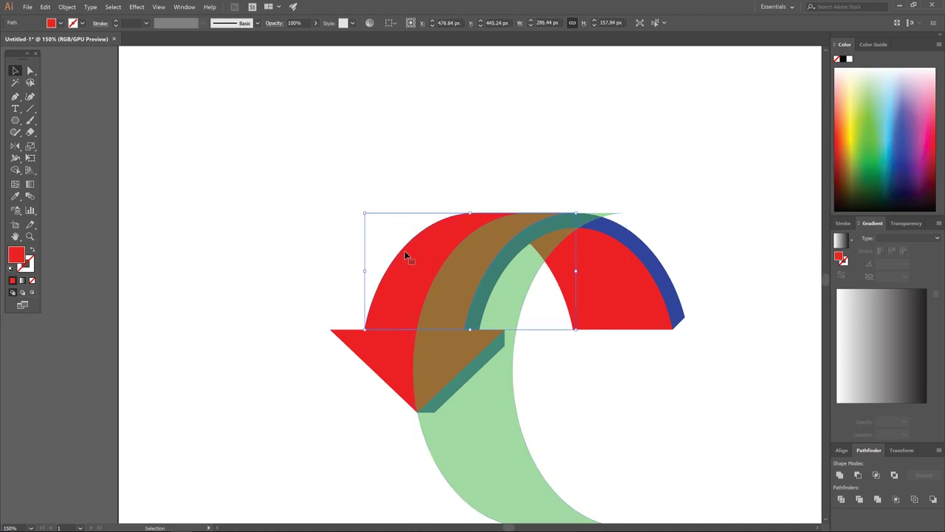
left_click(383, 345, "shift")
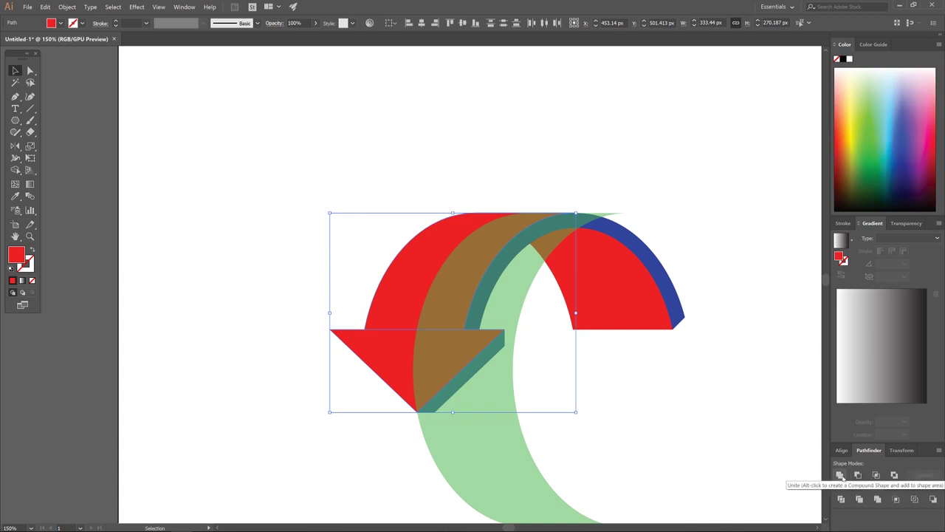
left_click(841, 477)
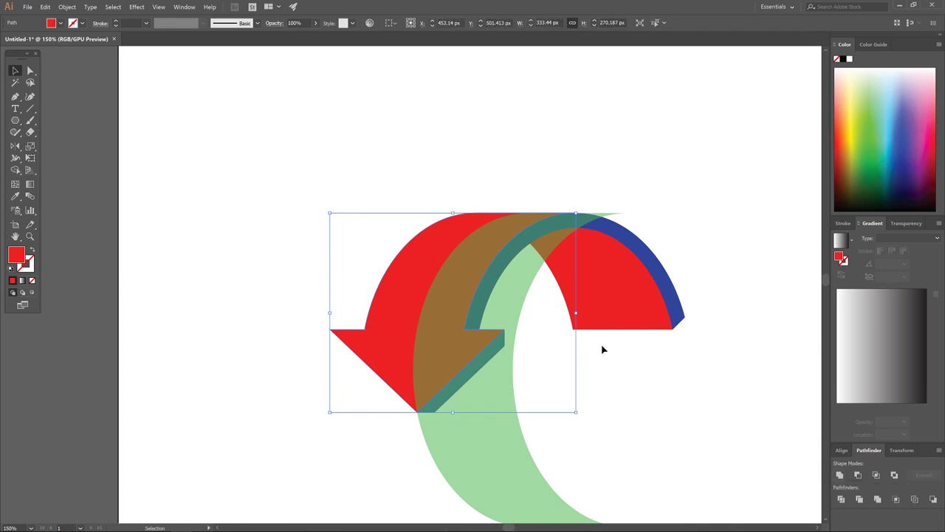
key("shift")
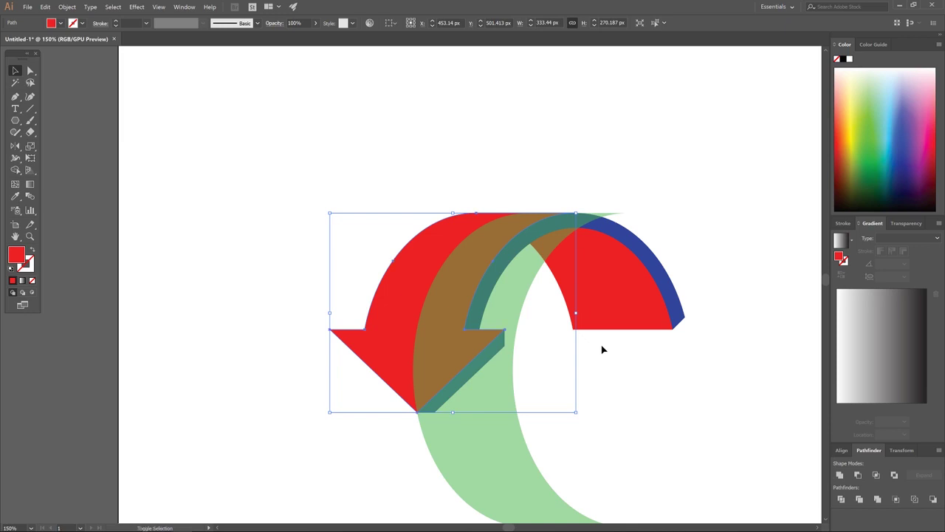
left_click(524, 271, "shift")
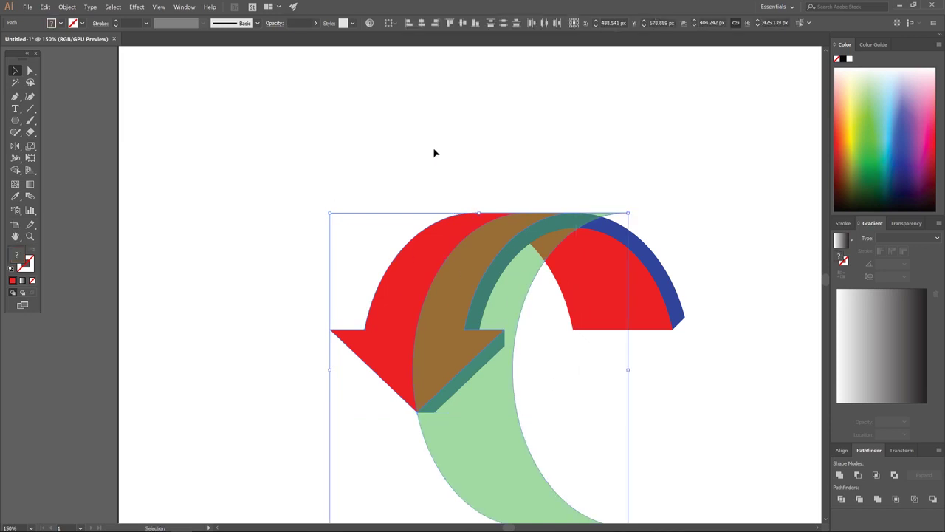
Alt-drag a copy of the red arrow into place and intersect it with the green arc
left_click(425, 98)
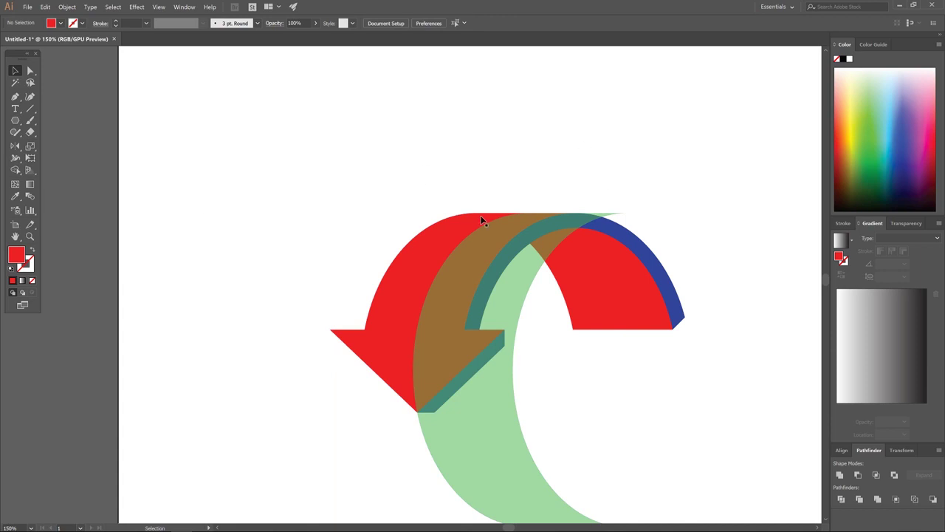
left_click(427, 247)
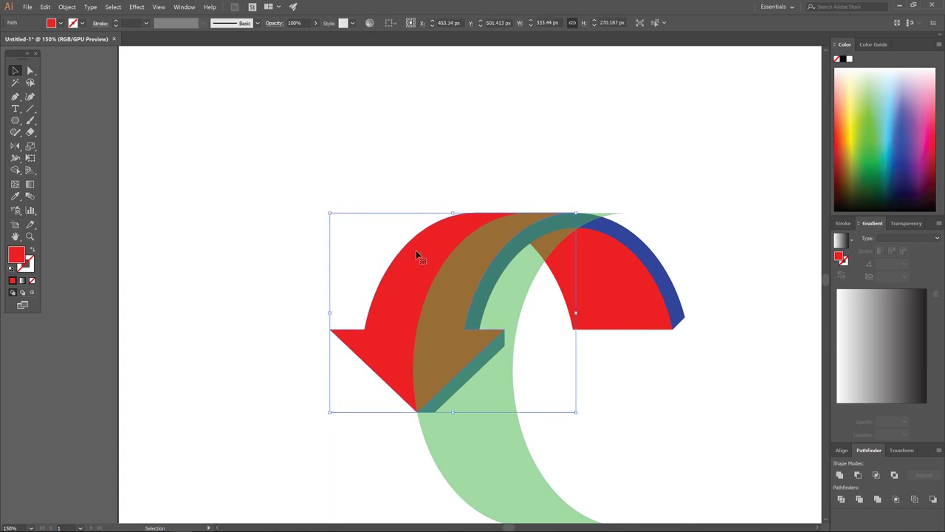
left_click_drag(441, 239, 260, 210)
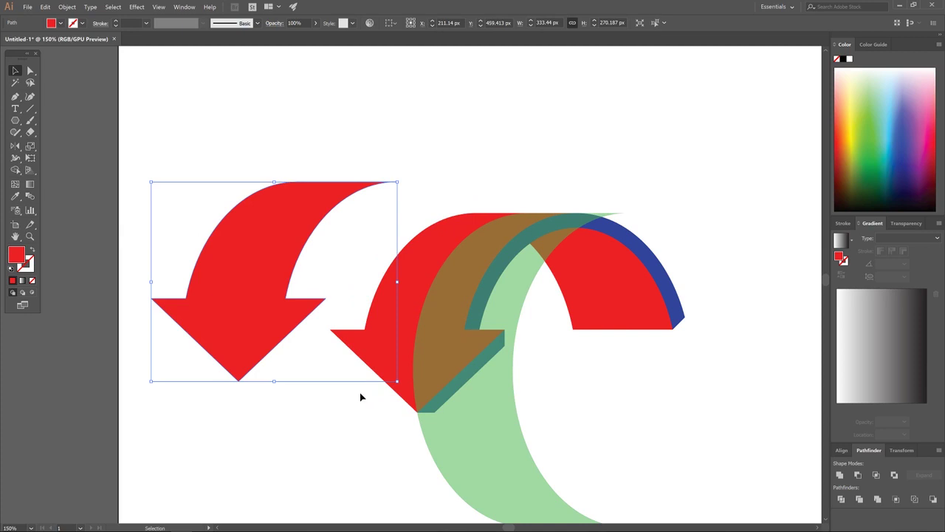
left_click_drag(158, 305, 333, 334)
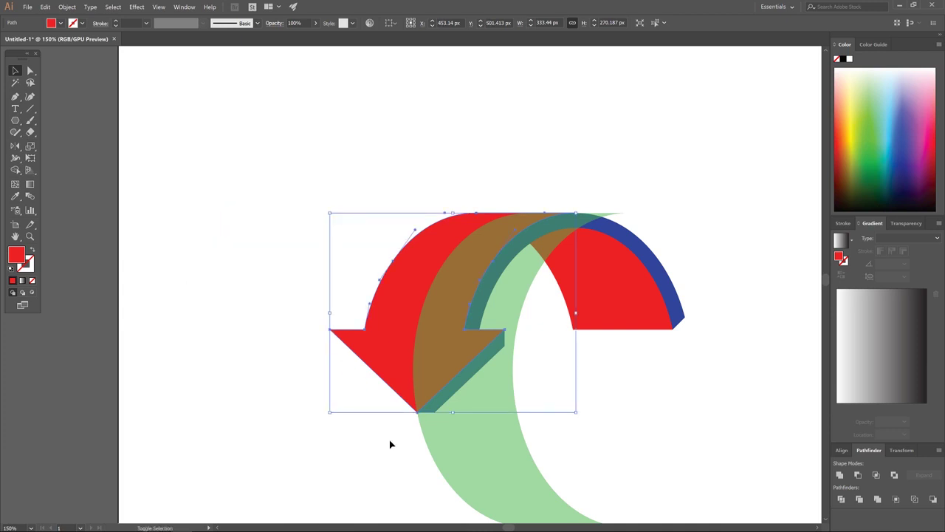
left_click(506, 395, "shift")
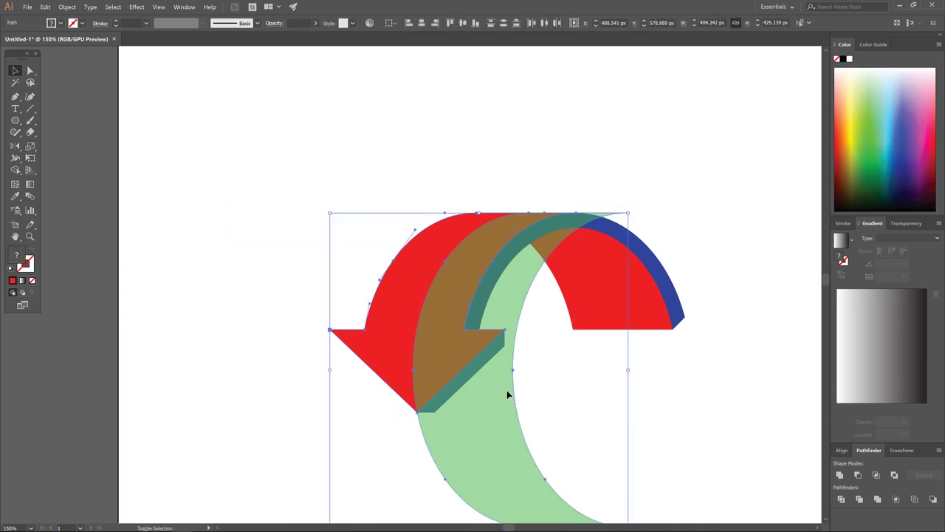
left_click(877, 474)
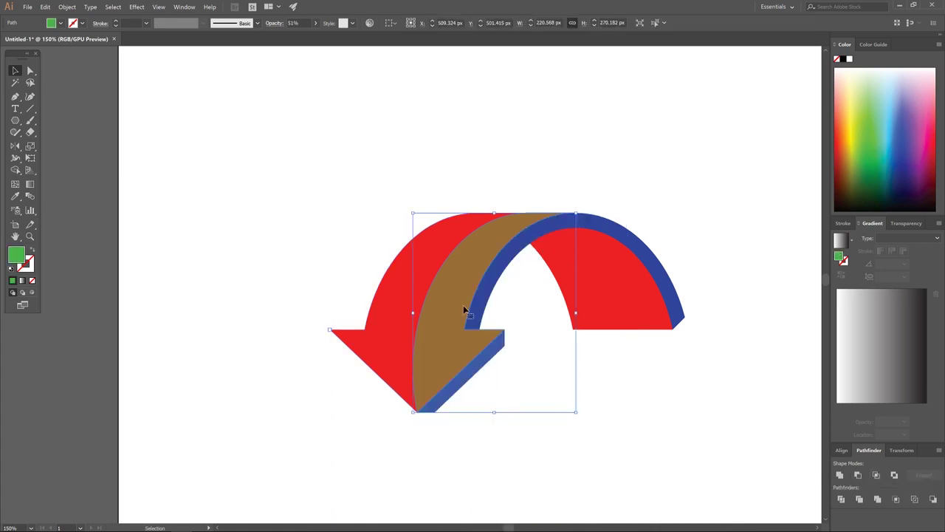
Set the overlap shape's opacity to 100% and fill it with white
left_click_drag(435, 313, 318, 196)
left_click(362, 260)
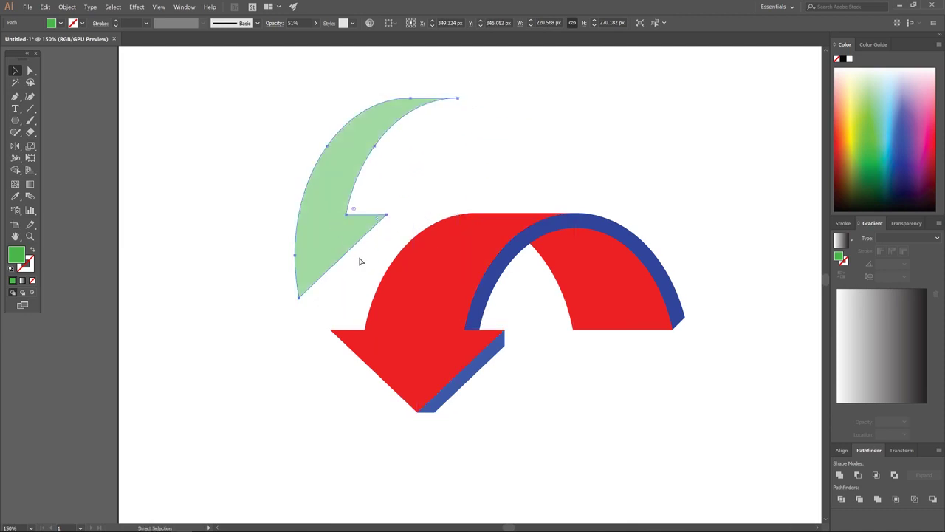
key("ctrl+z")
key("ctrl+z")
left_click(316, 23)
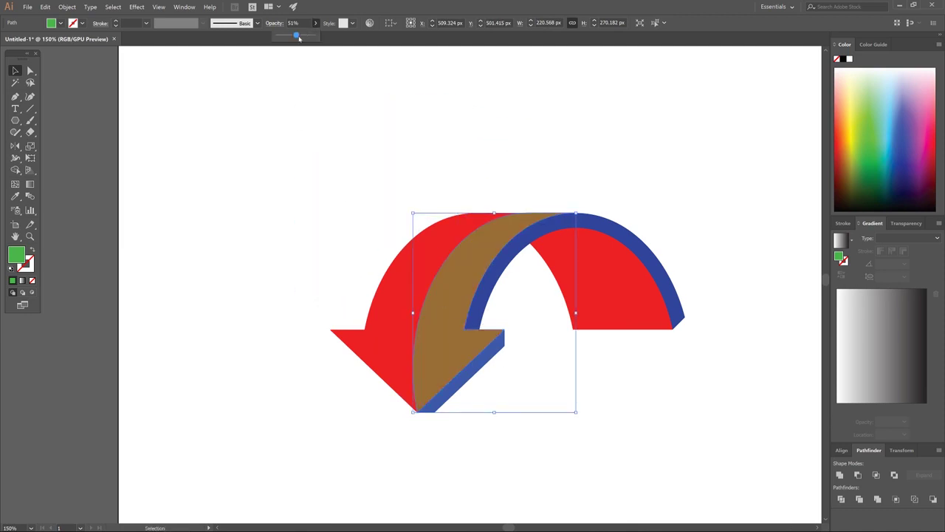
left_click_drag(299, 37, 316, 35)
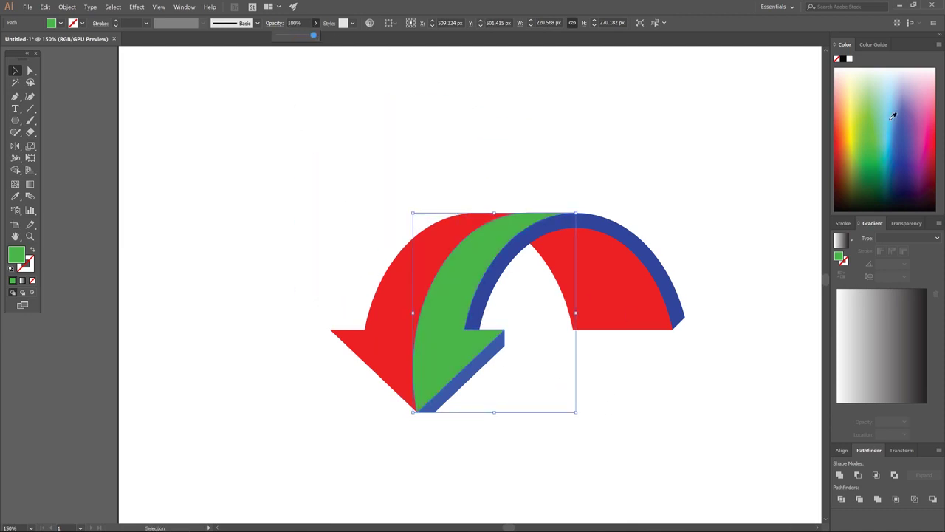
left_click_drag(893, 116, 876, 69)
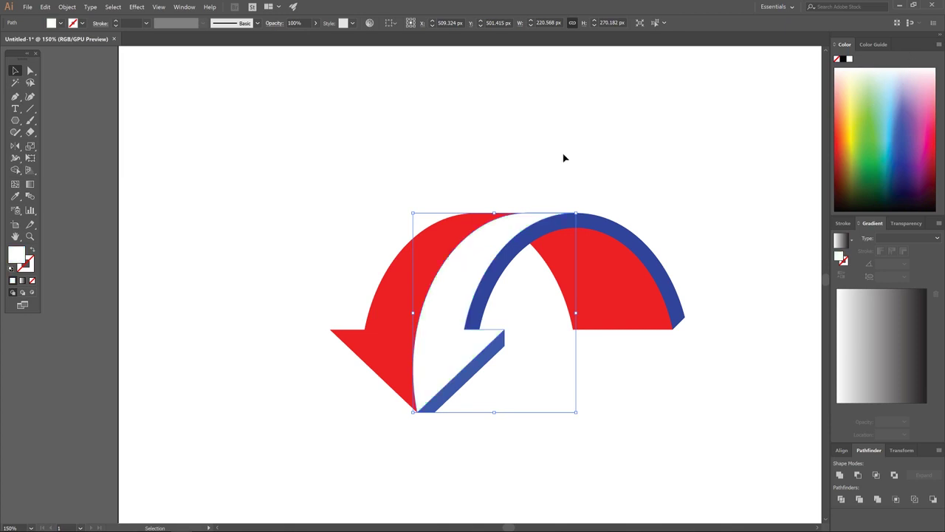
Recenter the view and reselect the white strip between the arrows
left_click(594, 188)
scroll(517, 281, "down", 2)
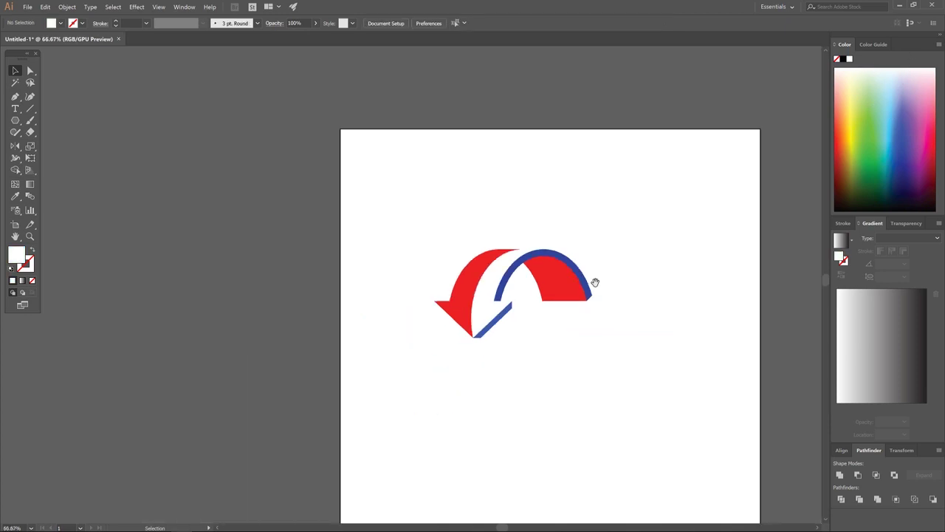
left_click_drag(595, 282, 521, 293)
scroll(473, 297, "up", 1)
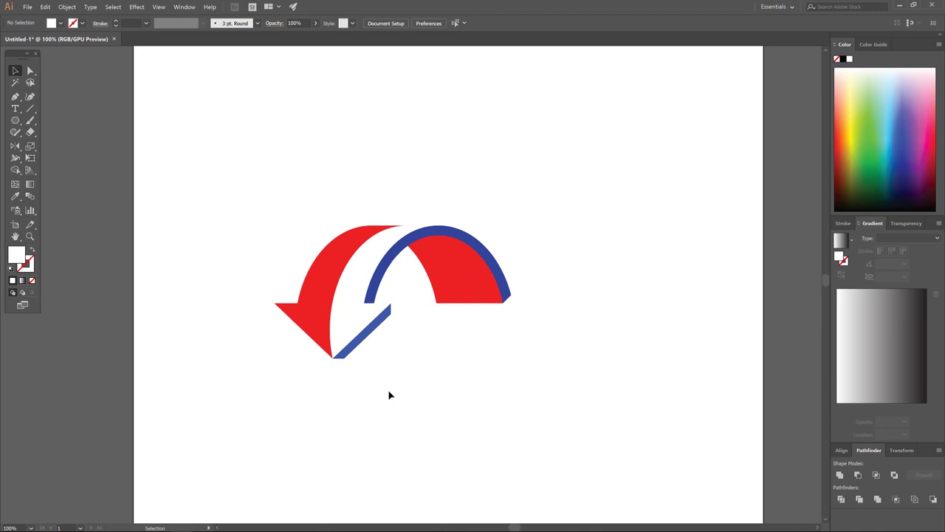
left_click(350, 282)
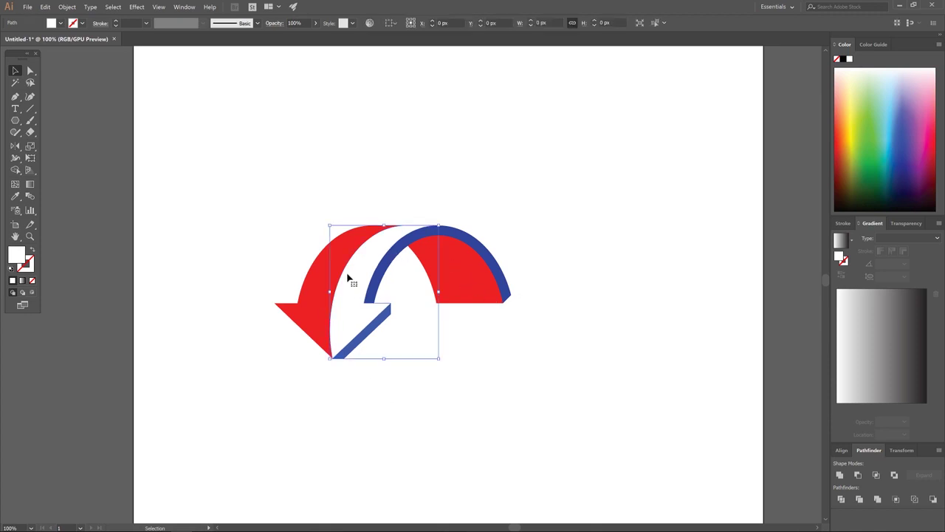
Apply a Linear gradient to the strip with the right stop set to K 0 at 0% opacity
left_click(886, 237)
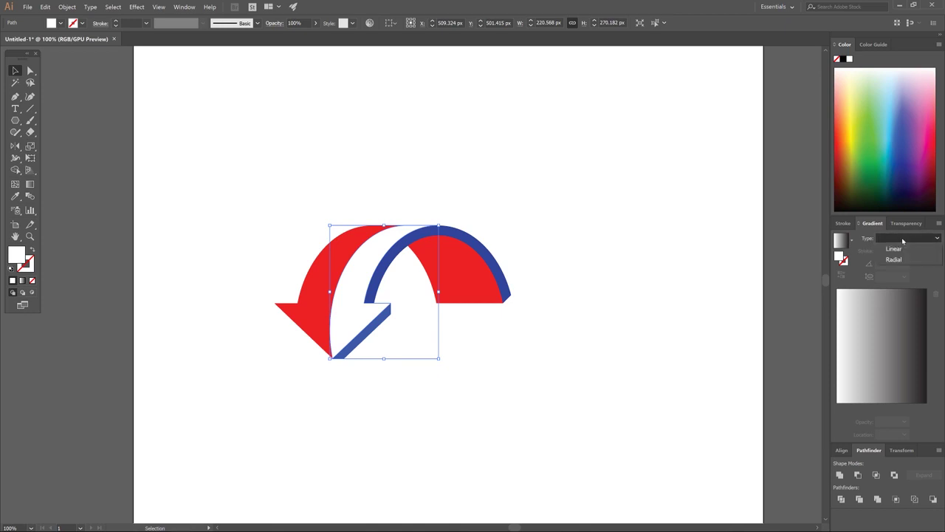
left_click(901, 251)
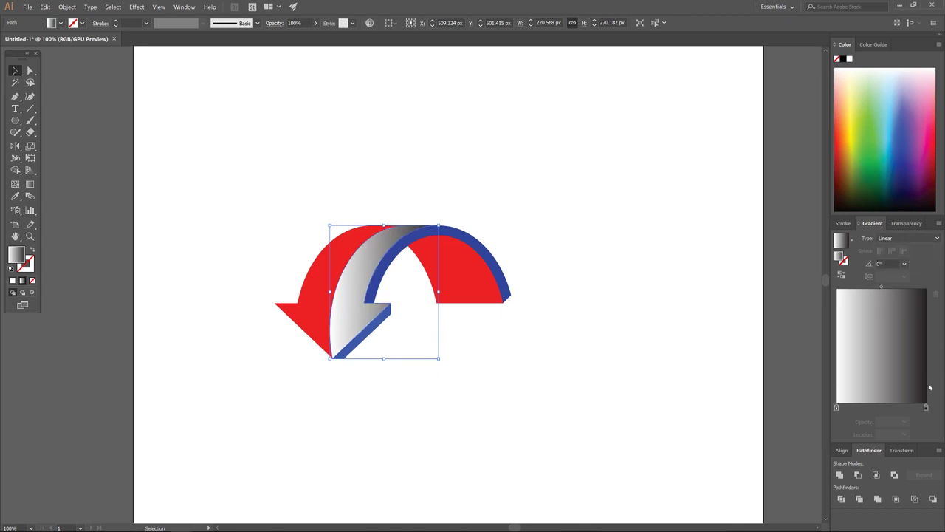
double_click(926, 406)
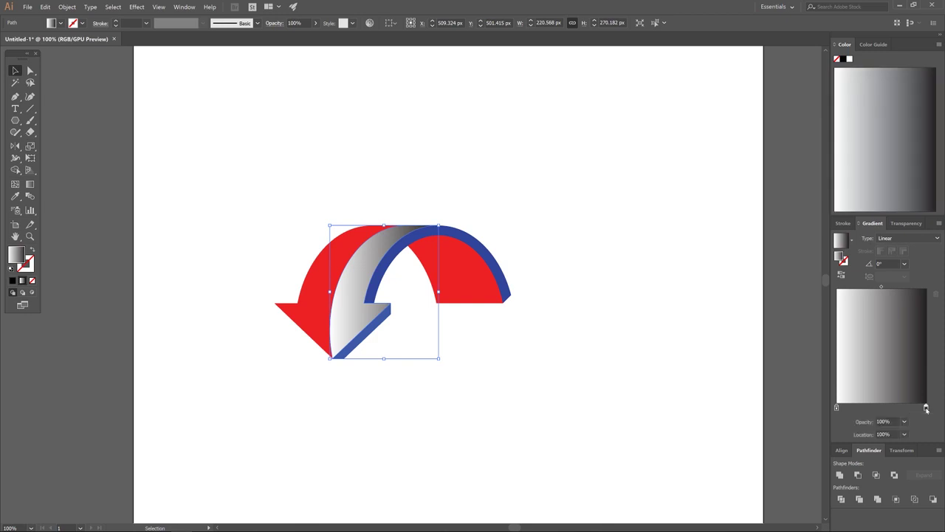
left_click(829, 502)
left_click(821, 493)
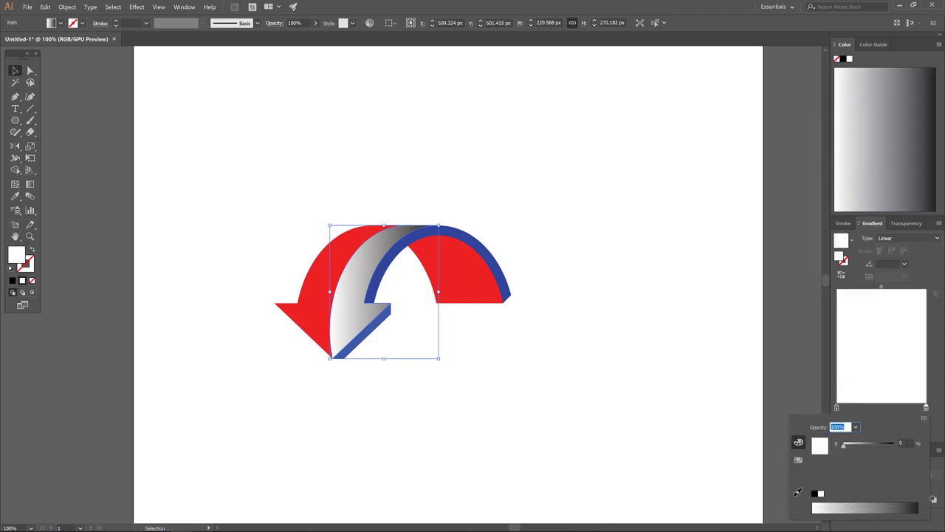
left_click(855, 426)
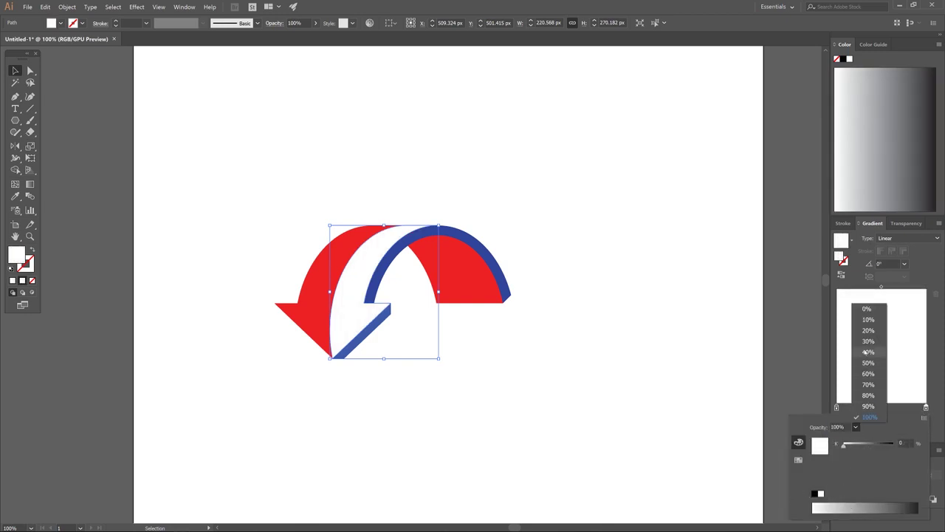
left_click(865, 314)
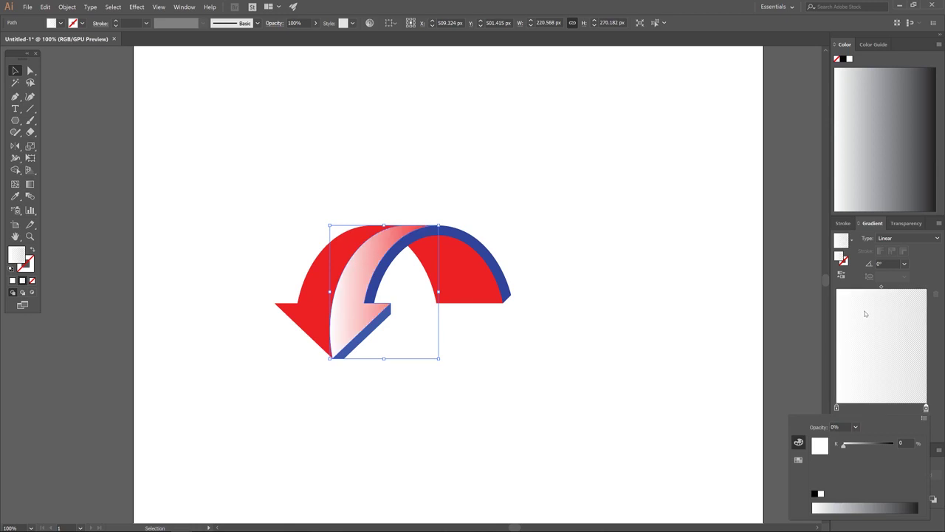
left_click(876, 399)
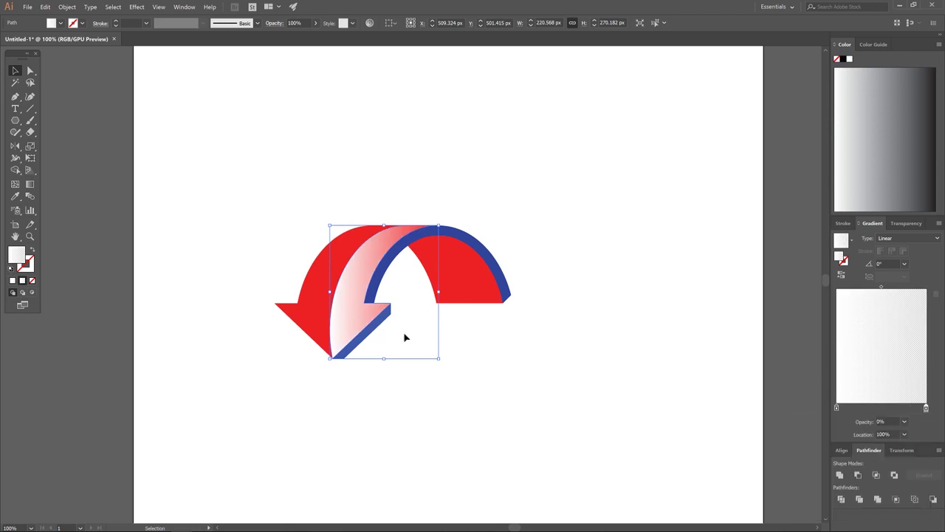
With the Gradient tool, angle the strip's gradient to 90°, white at the bottom fading upward
left_click(28, 188)
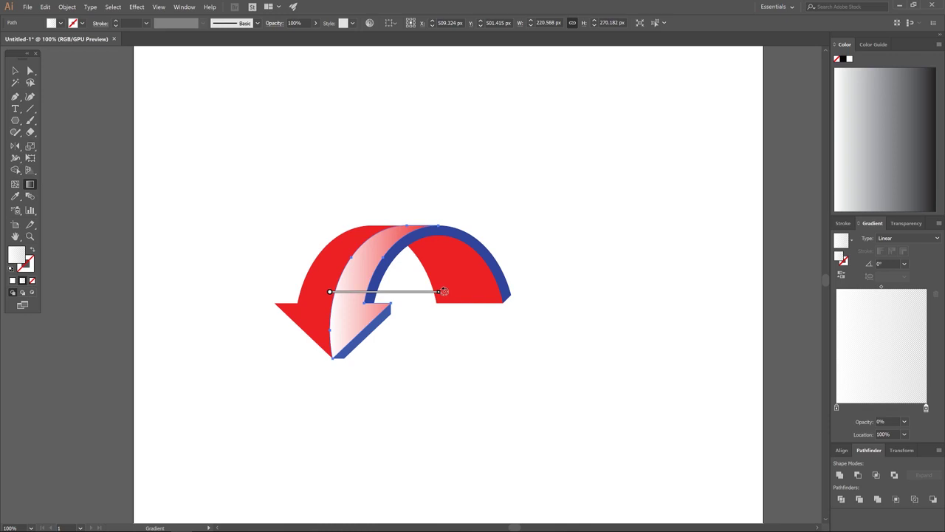
left_click_drag(446, 294, 447, 248)
key("ctrl+z")
mouse_move(444, 291)
left_mouse_down()
mouse_move(433, 249)
mouse_move(394, 192)
mouse_move(312, 148)
mouse_move(319, 162)
left_mouse_up()
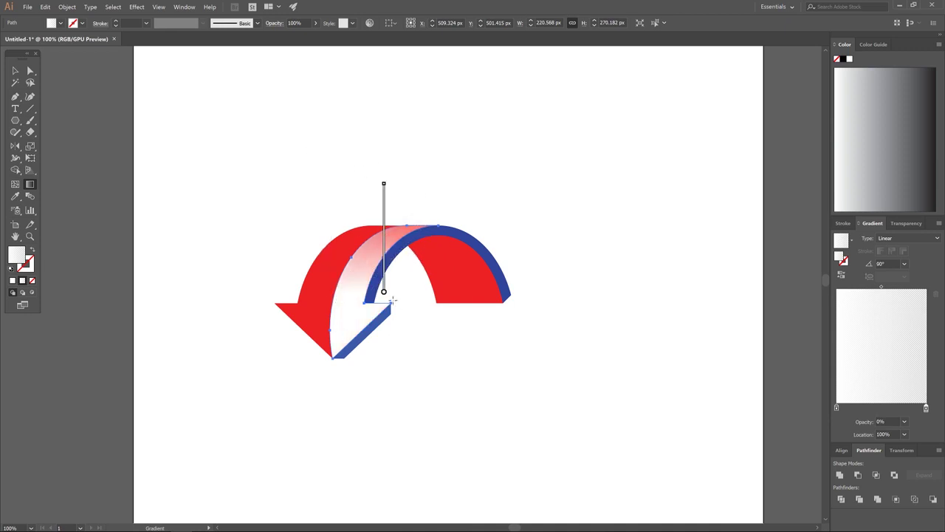
mouse_move(383, 291)
left_mouse_down()
mouse_move(360, 304)
mouse_move(337, 353)
mouse_move(381, 356)
left_mouse_up()
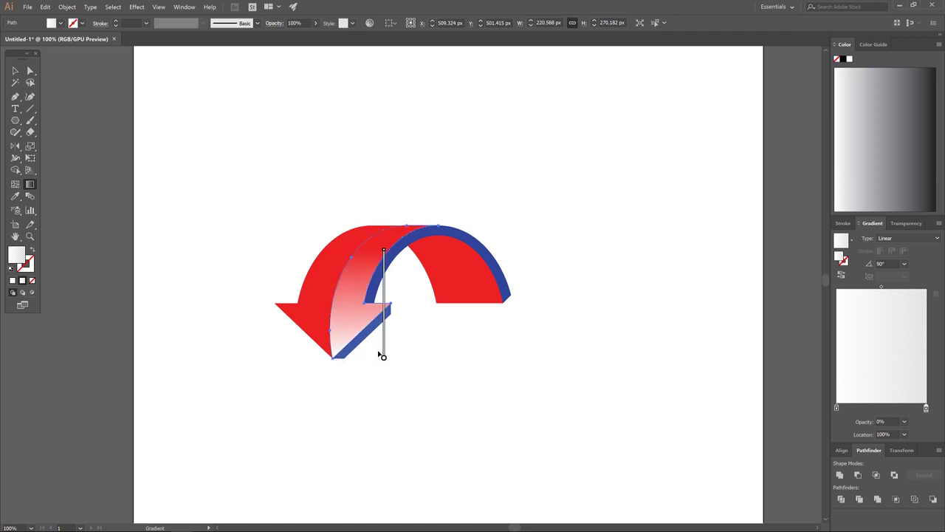
mouse_move(385, 253)
left_click_drag(385, 252, 384, 229)
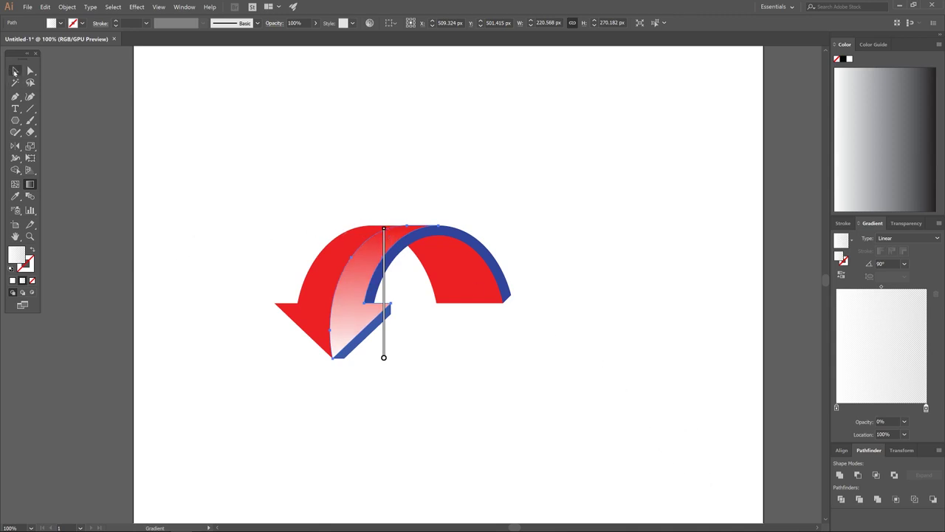
left_click(15, 70)
Give the red arrow body a Linear gradient with the left stop set to pink in RGB
left_click(315, 306)
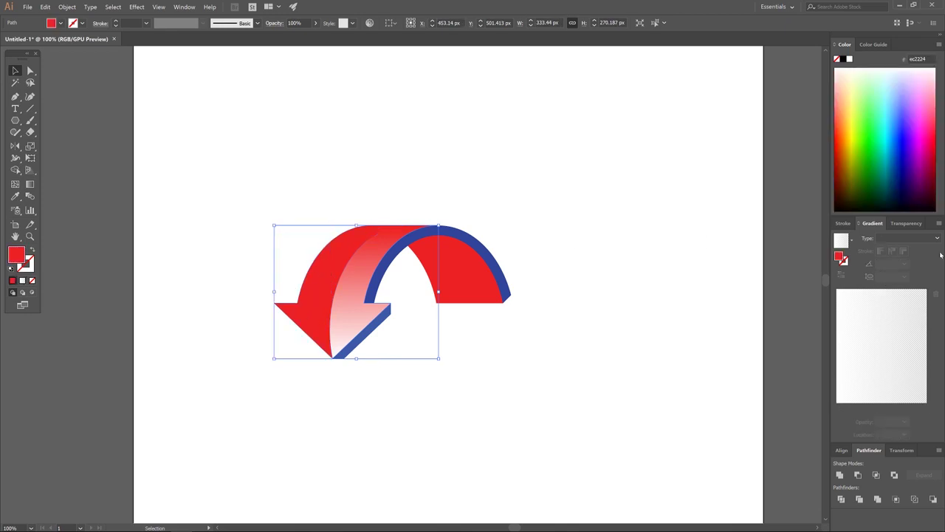
left_click(925, 237)
left_click(904, 250)
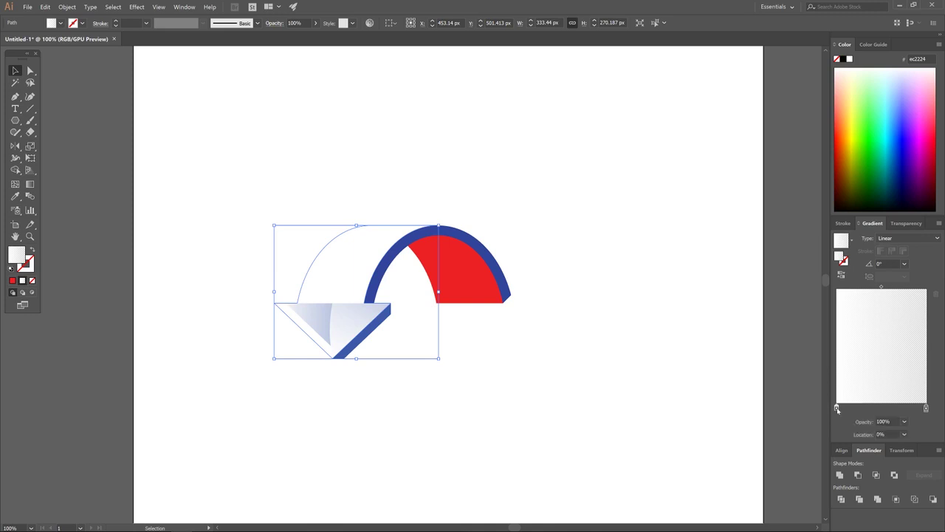
double_click(837, 407)
left_click(925, 419)
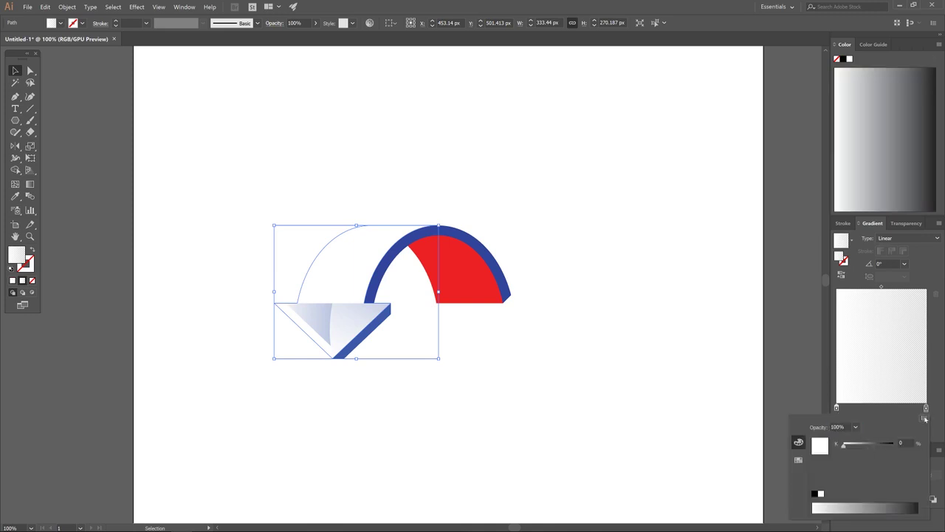
left_click(926, 418)
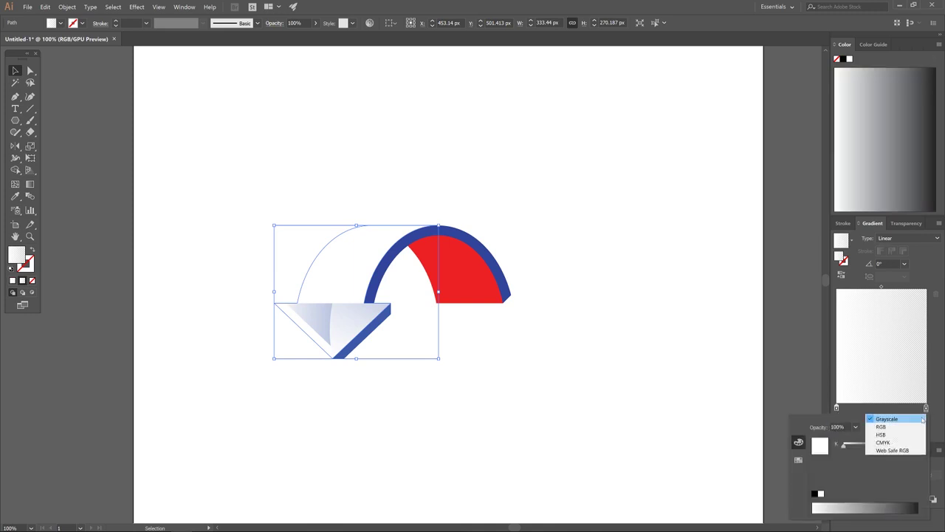
left_click(883, 427)
left_click_drag(895, 504, 916, 502)
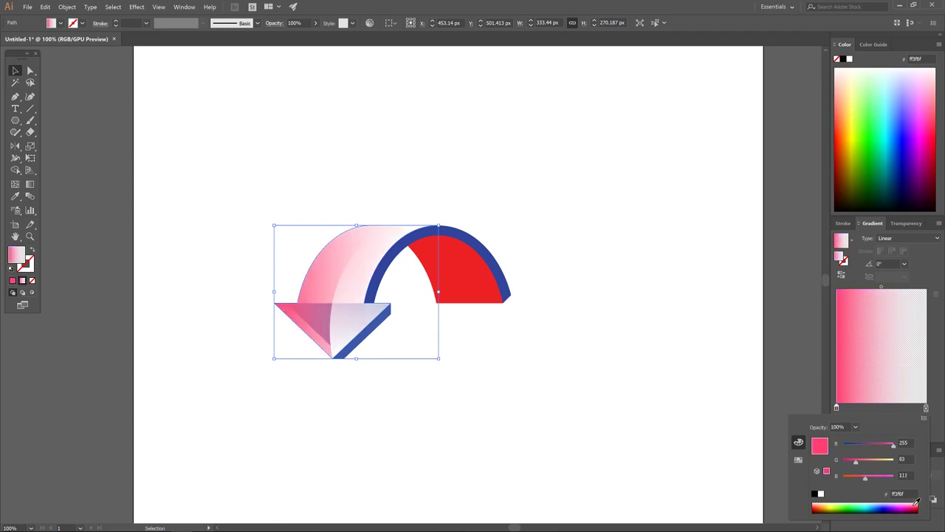
left_click(788, 410)
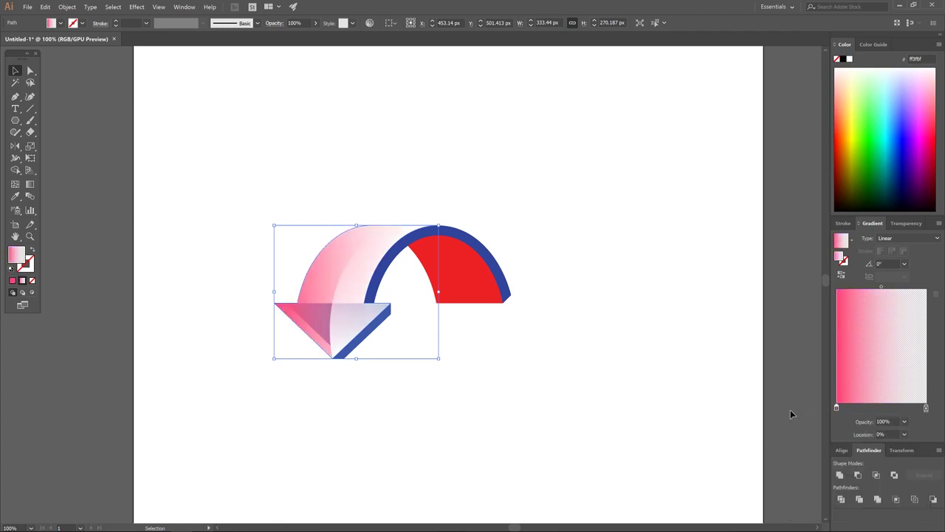
Set the right gradient stop to 100% opacity dark purple 2e0055 in RGB
double_click(926, 407)
left_click(857, 427)
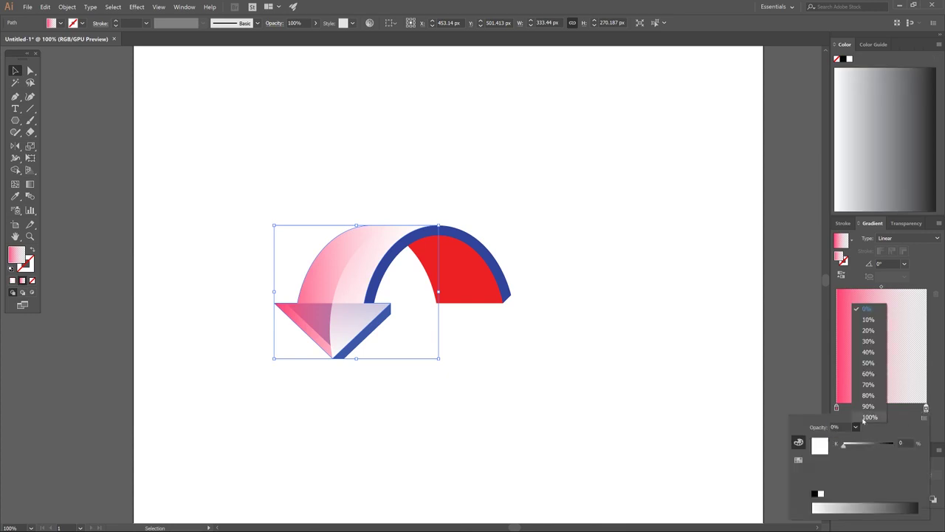
left_click(866, 416)
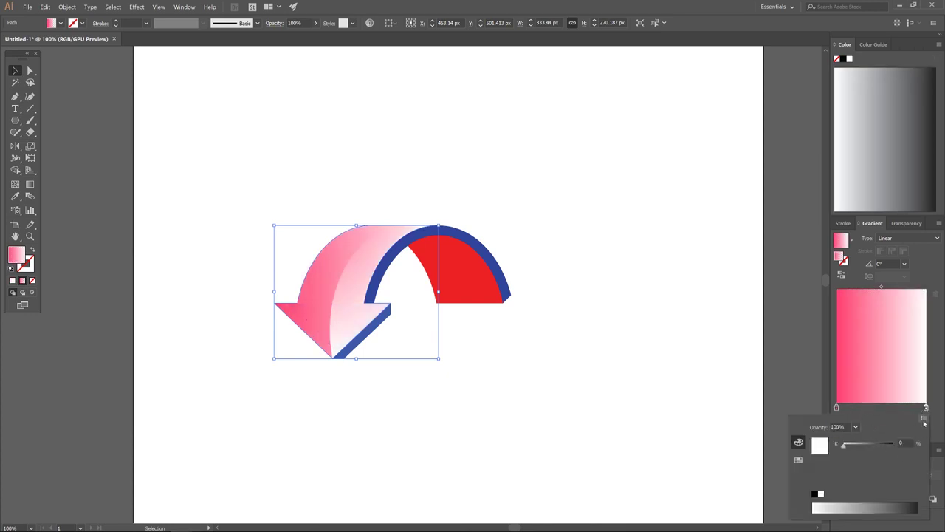
left_click(923, 420)
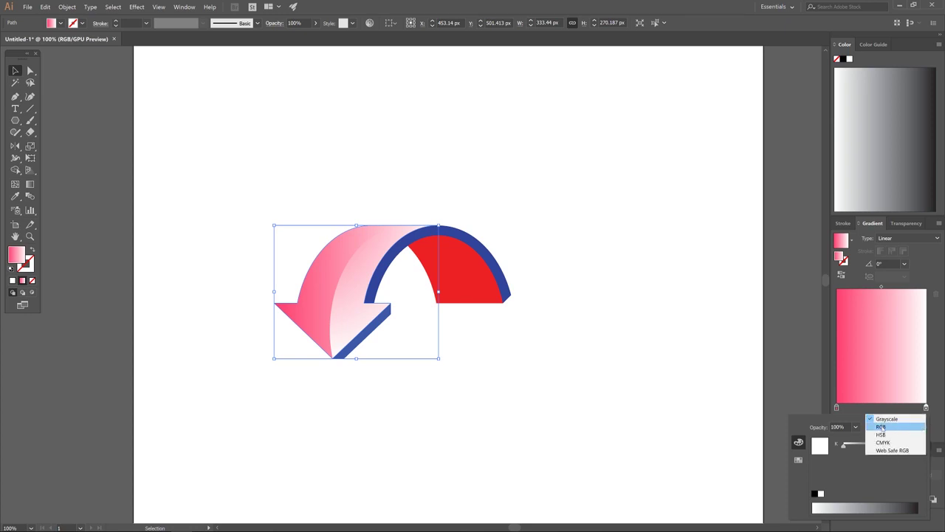
left_click(881, 428)
left_click(893, 508)
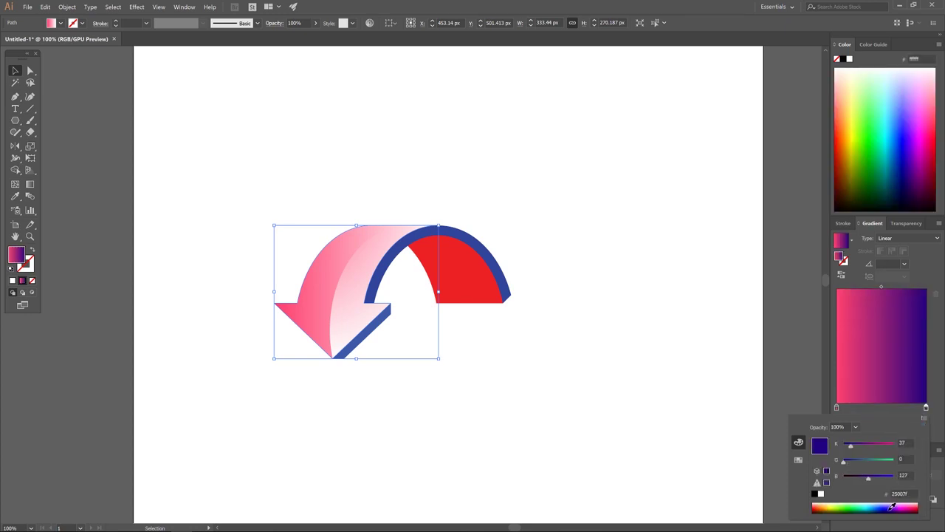
left_click(897, 508)
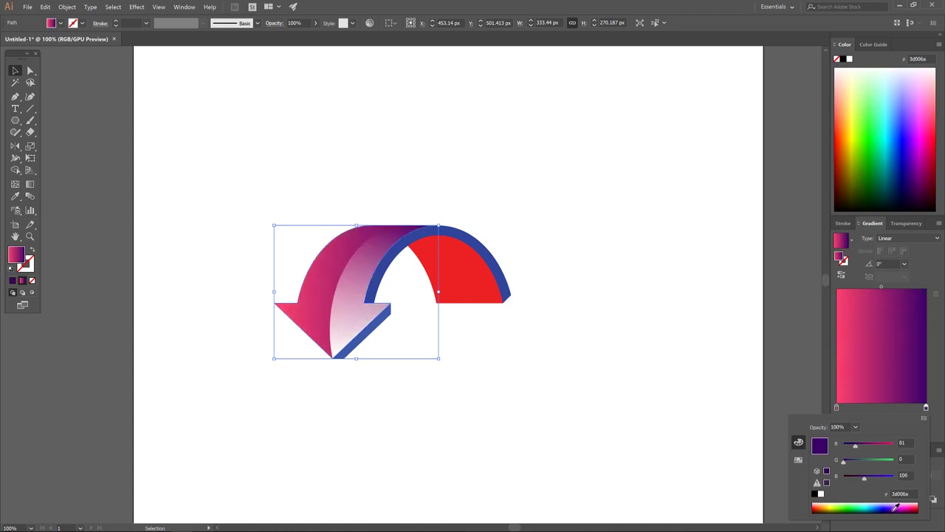
left_click_drag(897, 508, 896, 507)
key("Return")
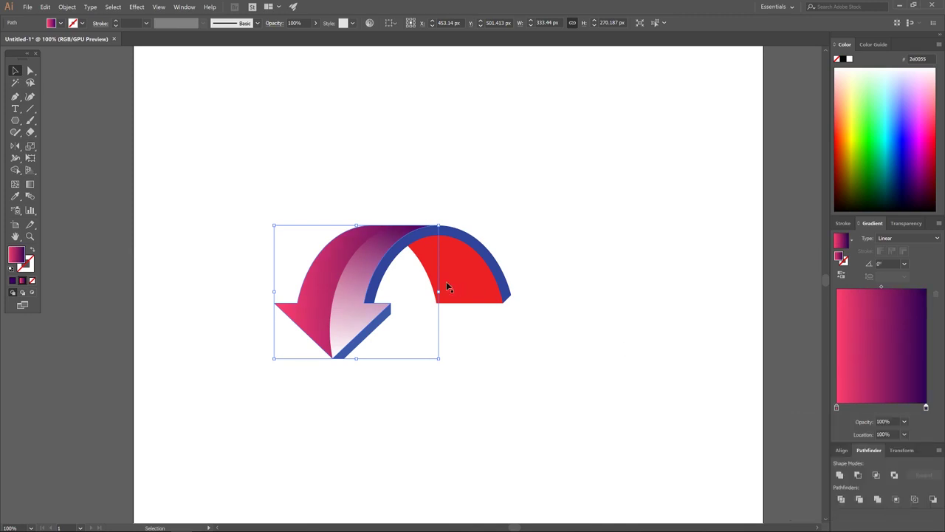
key("g")
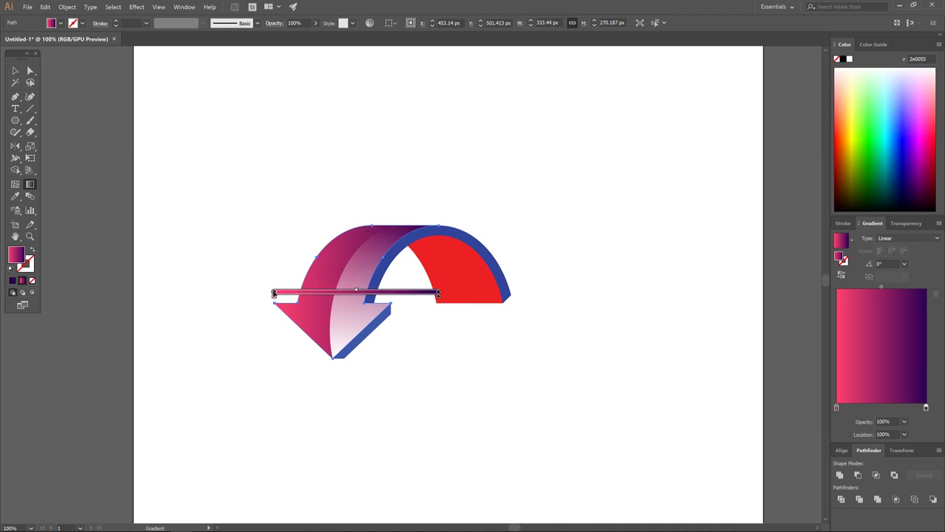
Drag the gradient annotator to 90° from the arrow's bottom to top, raising the midpoint for more pink
mouse_move(273, 294)
left_mouse_down()
mouse_move(322, 302)
mouse_move(340, 368)
left_mouse_up()
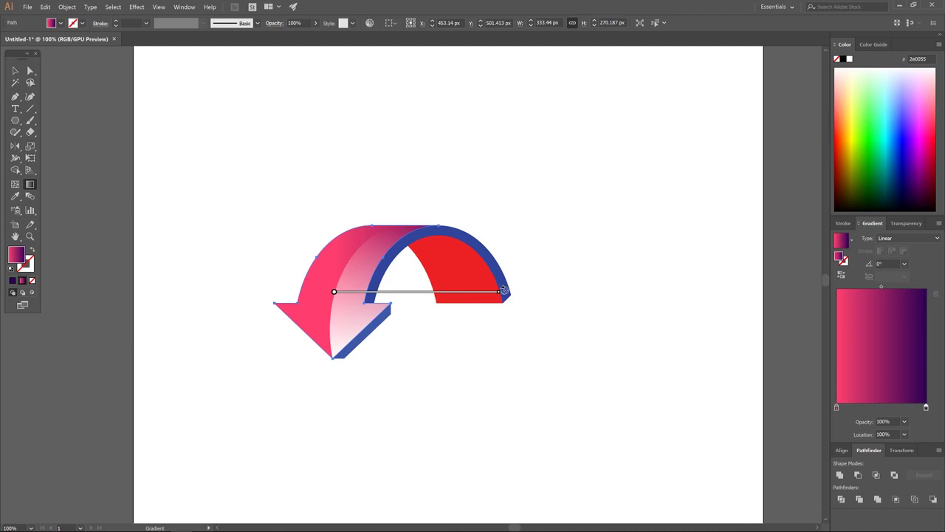
mouse_move(504, 292)
left_mouse_down()
mouse_move(497, 241)
mouse_move(421, 131)
mouse_move(333, 95)
mouse_move(365, 118)
mouse_move(364, 183)
left_mouse_up()
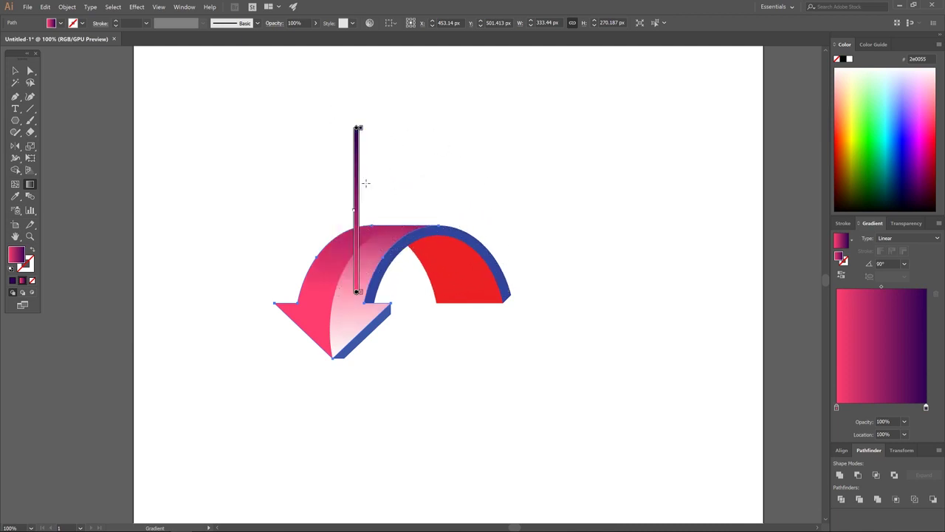
mouse_move(356, 294)
left_mouse_down()
mouse_move(334, 359)
mouse_move(357, 360)
left_mouse_up()
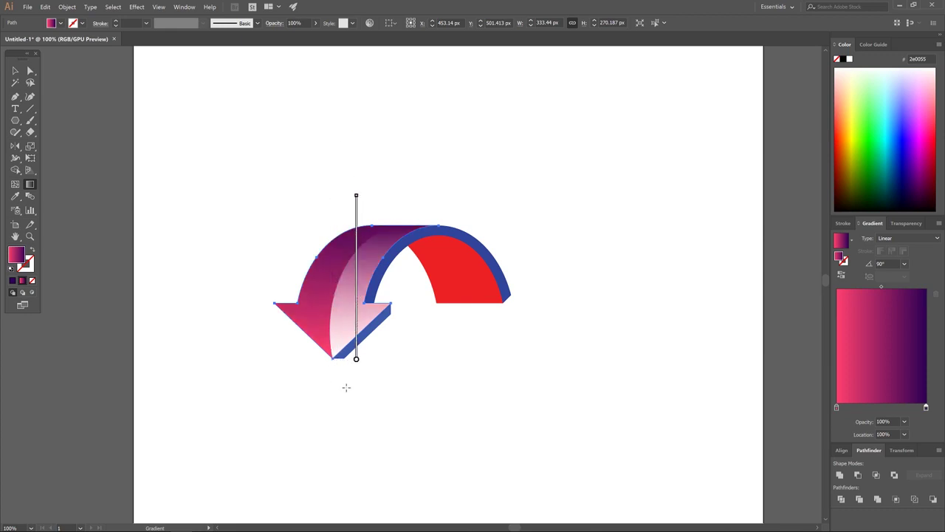
mouse_move(358, 196)
left_mouse_down()
mouse_move(359, 237)
mouse_move(356, 227)
left_mouse_up()
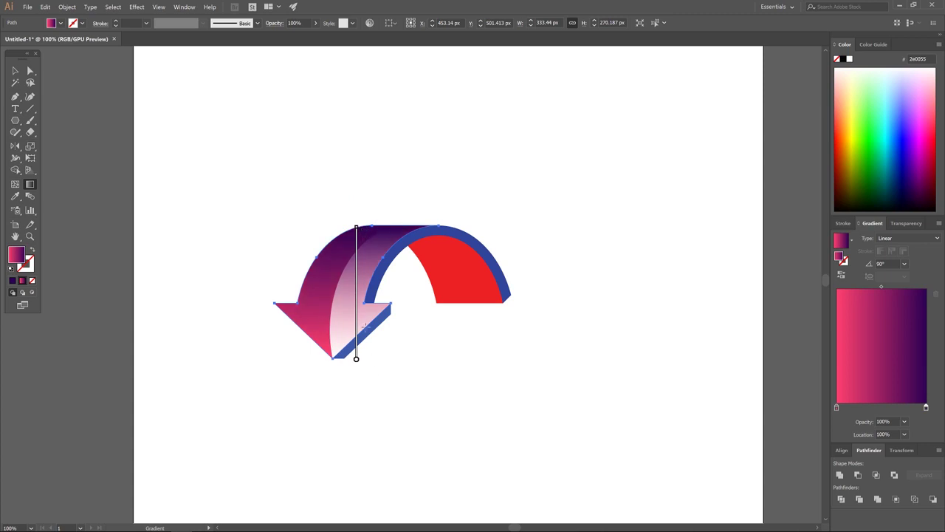
mouse_move(357, 296)
left_click_drag(355, 294, 354, 274)
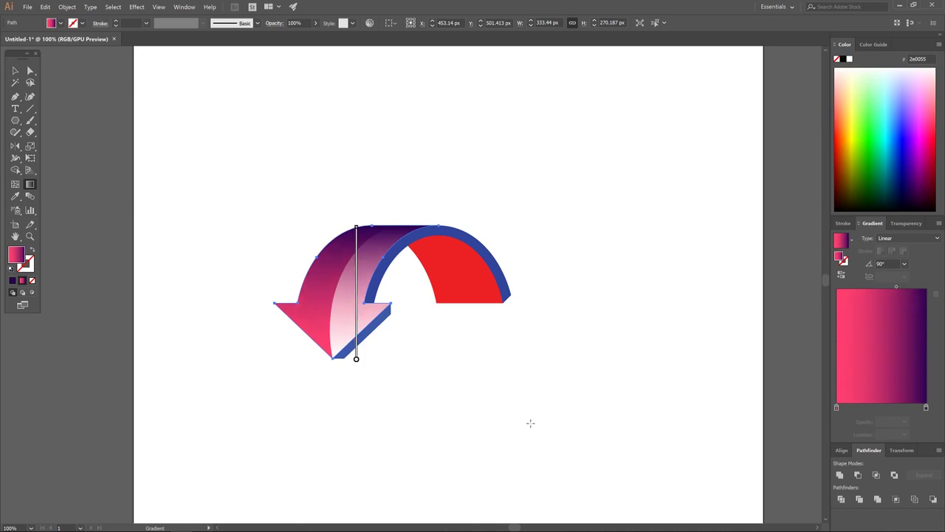
left_click(15, 71)
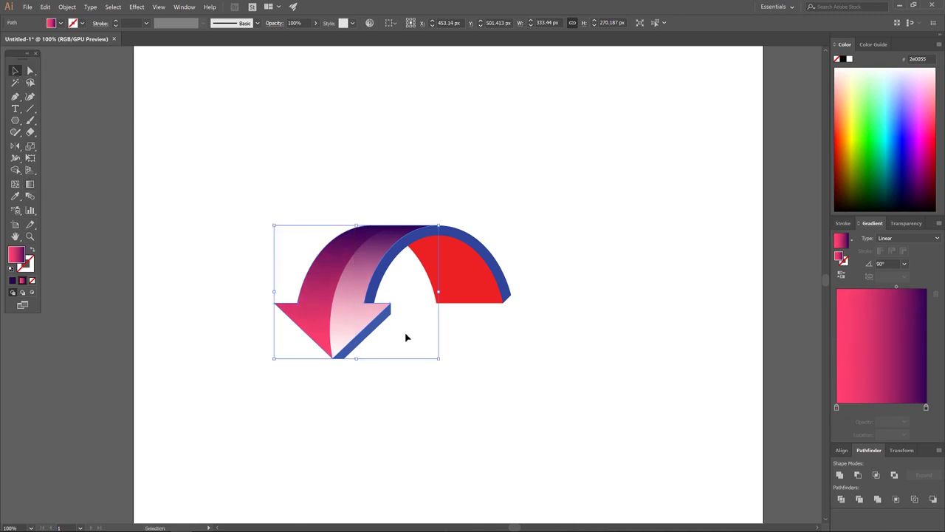
Fill the arrowhead's side face with the pink-purple gradient at −90°, ending at the tip
left_click(377, 331)
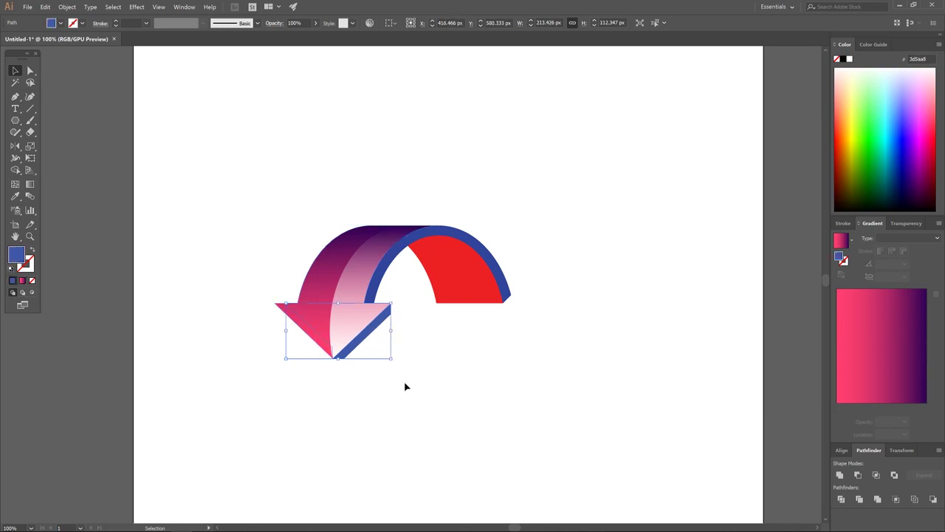
left_click(22, 281)
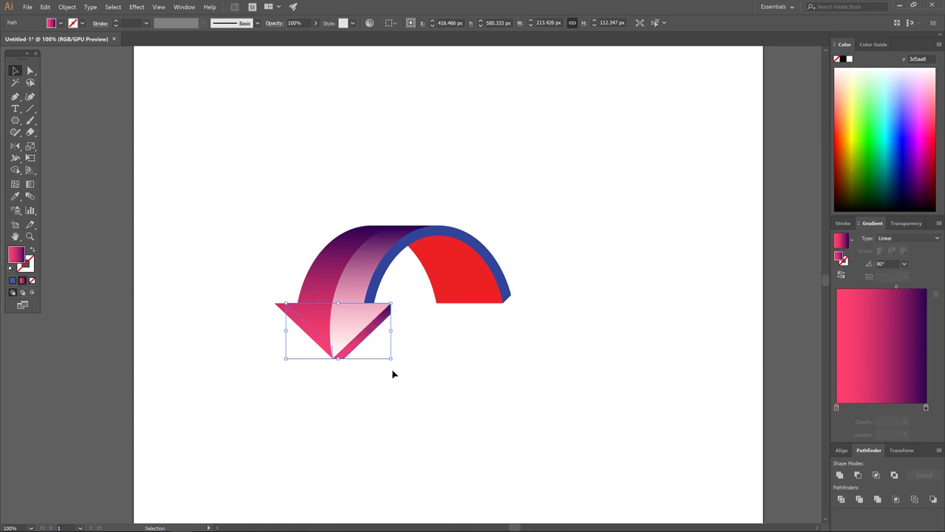
left_click(31, 184)
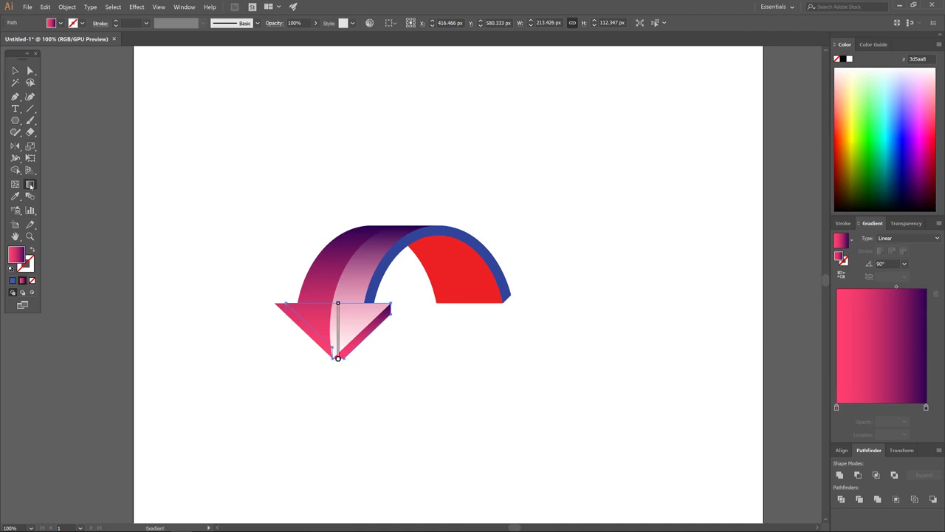
mouse_move(336, 298)
left_mouse_down()
mouse_move(381, 303)
mouse_move(429, 367)
mouse_move(361, 416)
mouse_move(253, 392)
mouse_move(399, 369)
mouse_move(412, 406)
mouse_move(348, 412)
mouse_move(338, 356)
left_mouse_up()
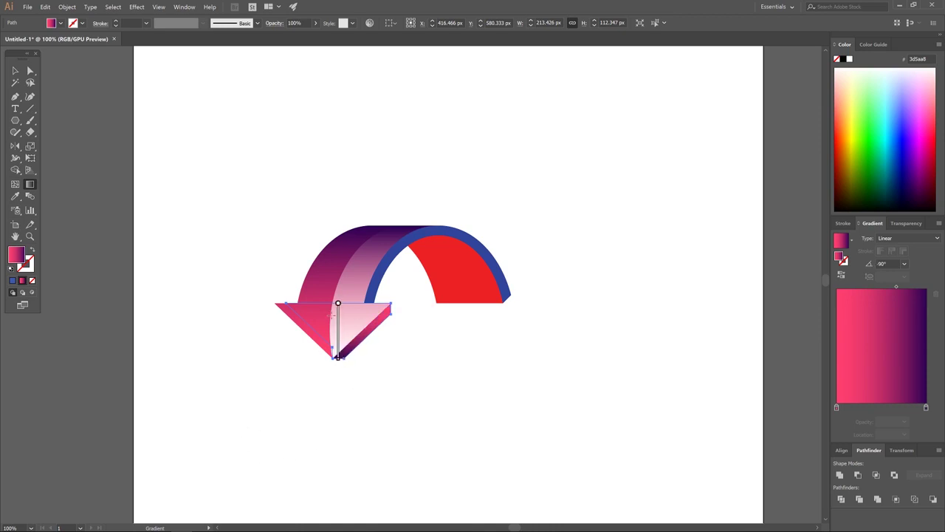
left_click_drag(340, 303, 350, 278)
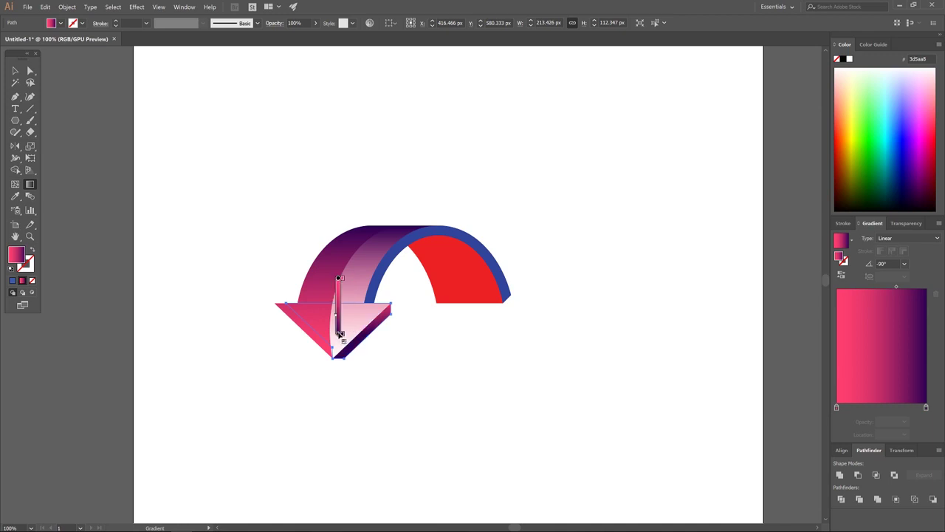
mouse_move(338, 333)
left_mouse_down()
mouse_move(340, 361)
mouse_move(340, 317)
left_mouse_up()
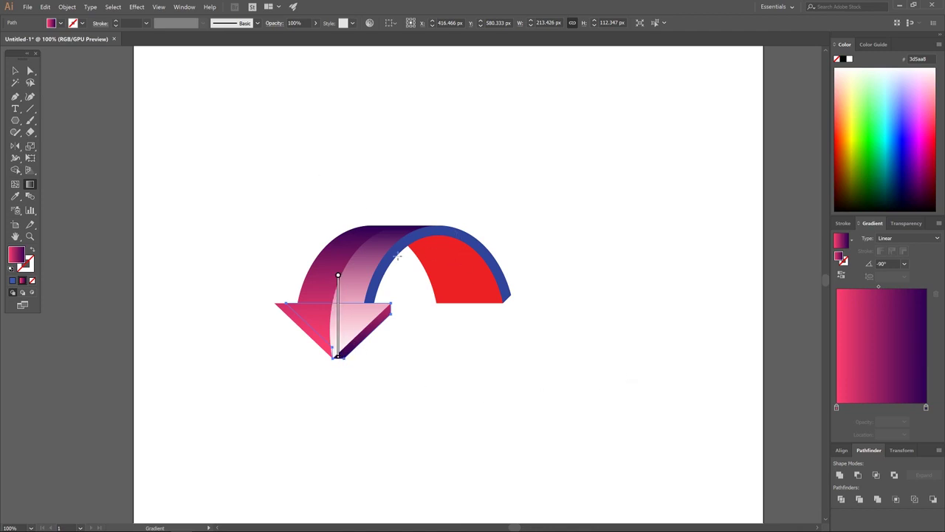
left_click(14, 70)
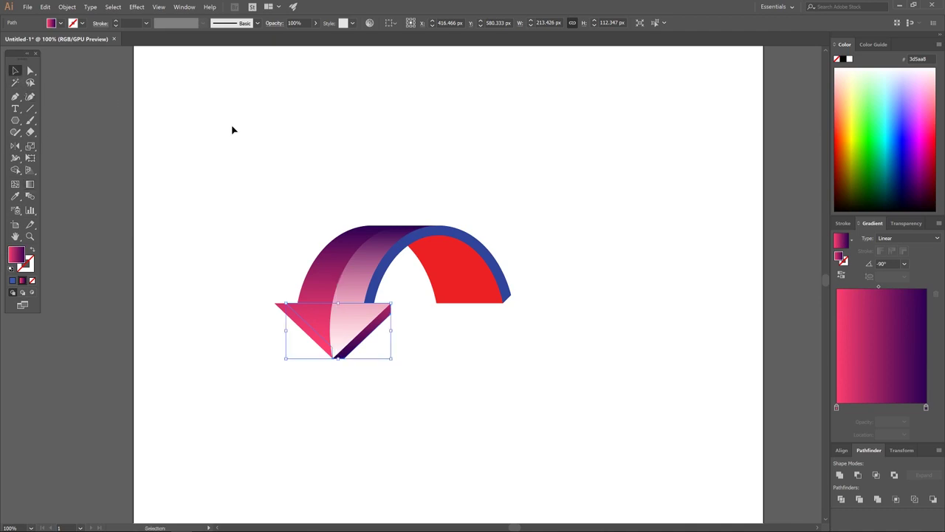
left_click(457, 234)
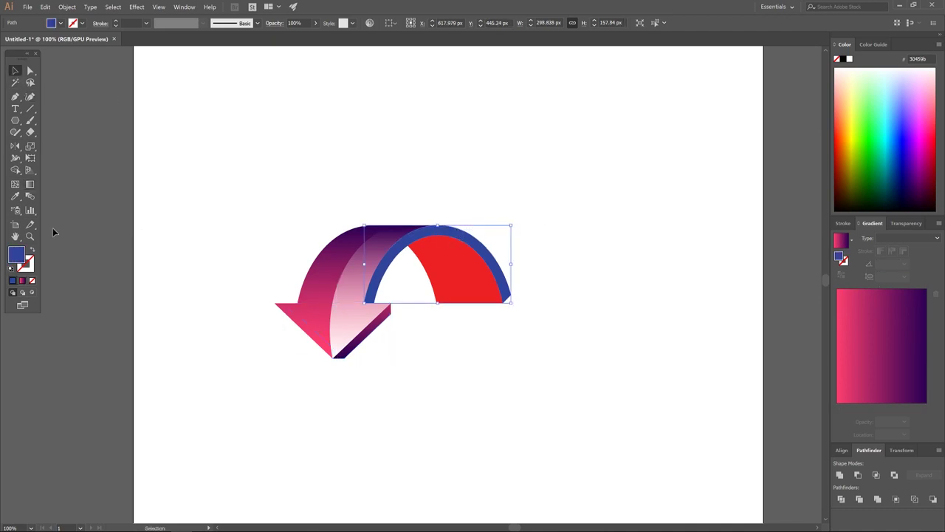
Apply the pink-purple gradient to the arch band and drag its midpoint toward the top stop
left_click(22, 280)
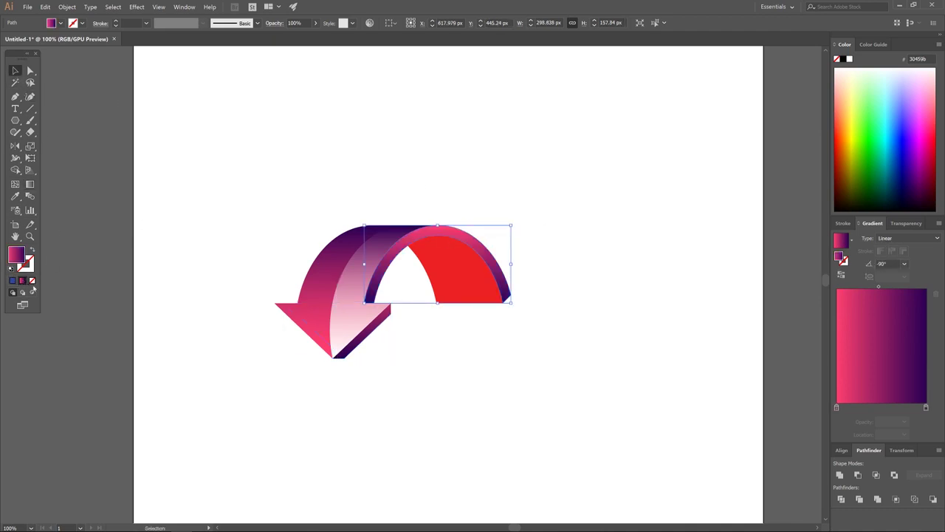
left_click(30, 184)
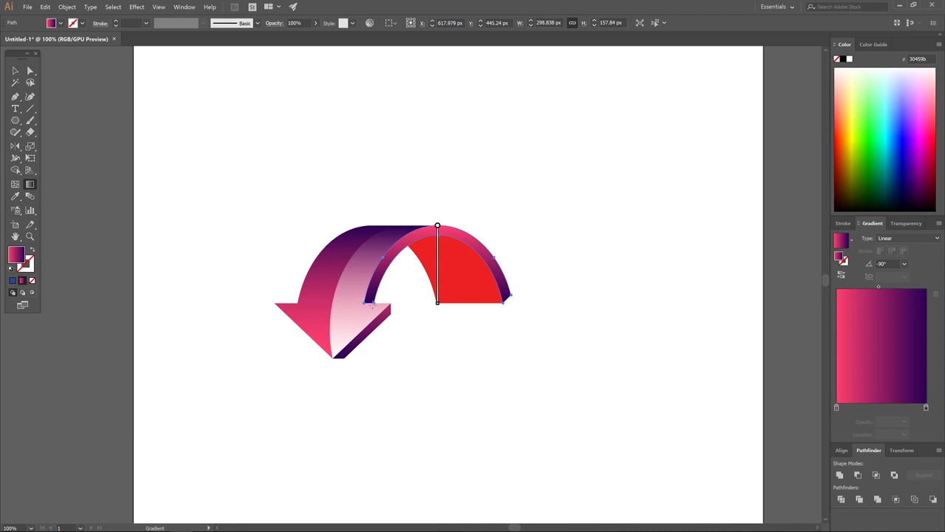
mouse_move(439, 253)
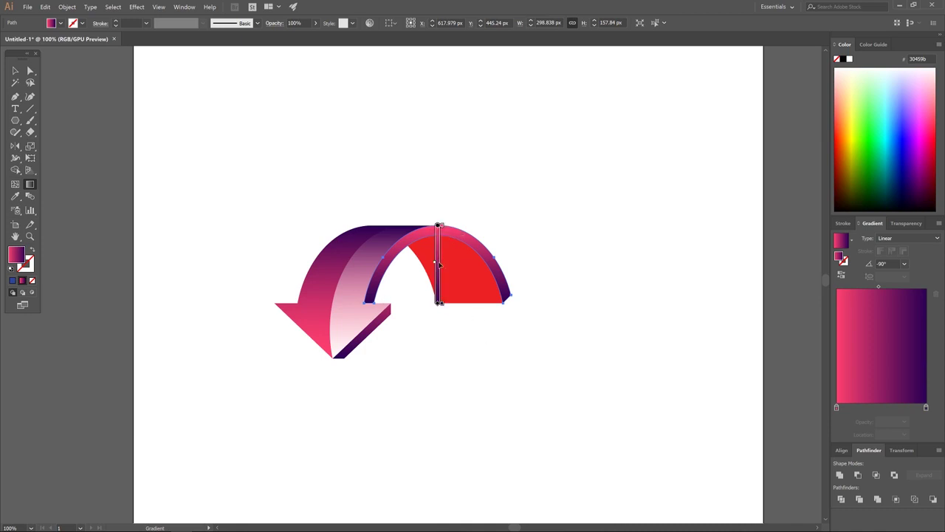
left_click_drag(434, 265, 436, 256)
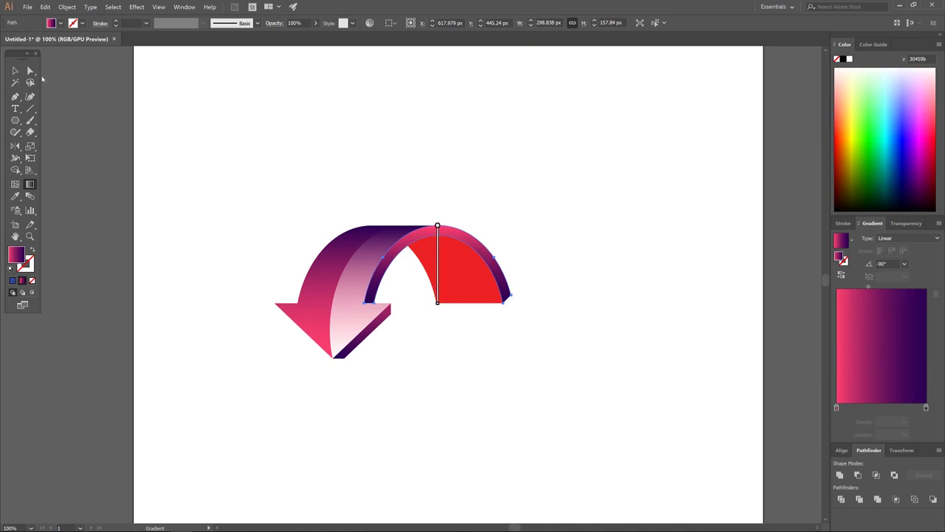
left_click(15, 70)
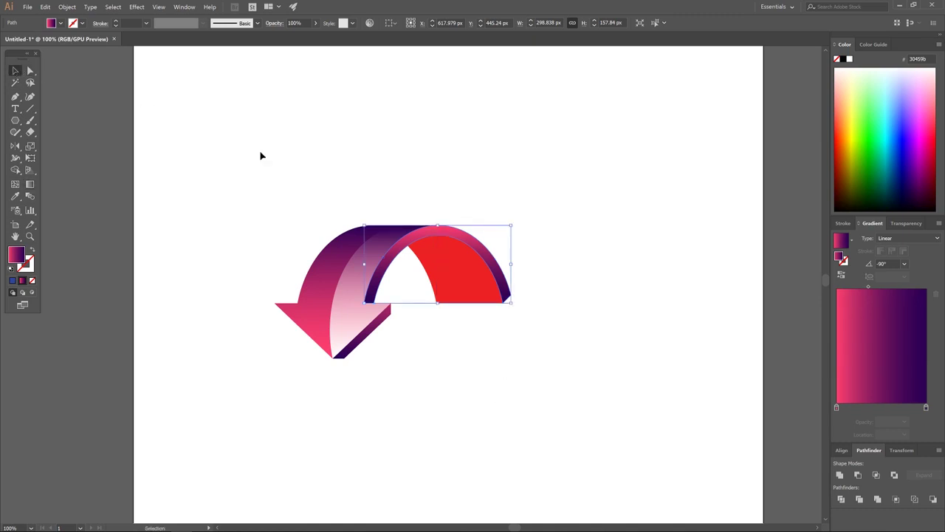
Give the red inner arch face a 90° linear gradient, purple at the top fading to pink at the base
left_click(450, 266)
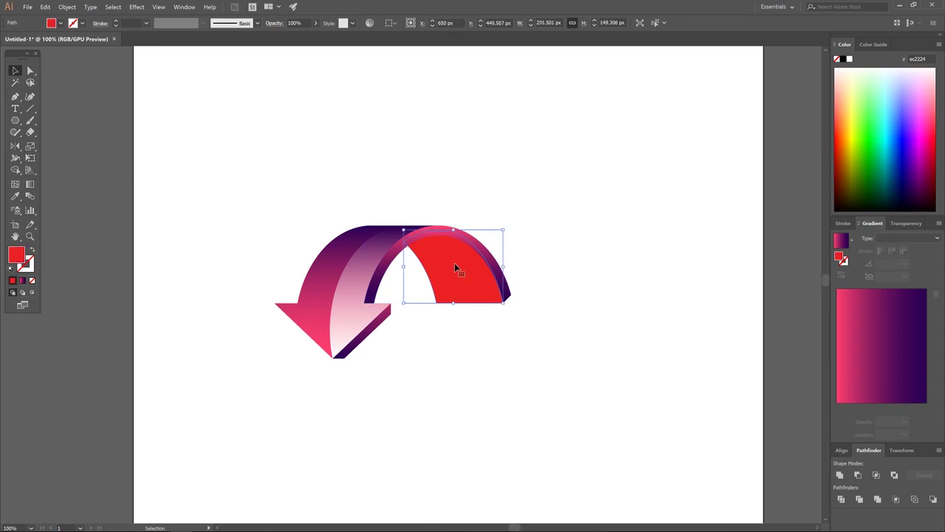
left_click(22, 282)
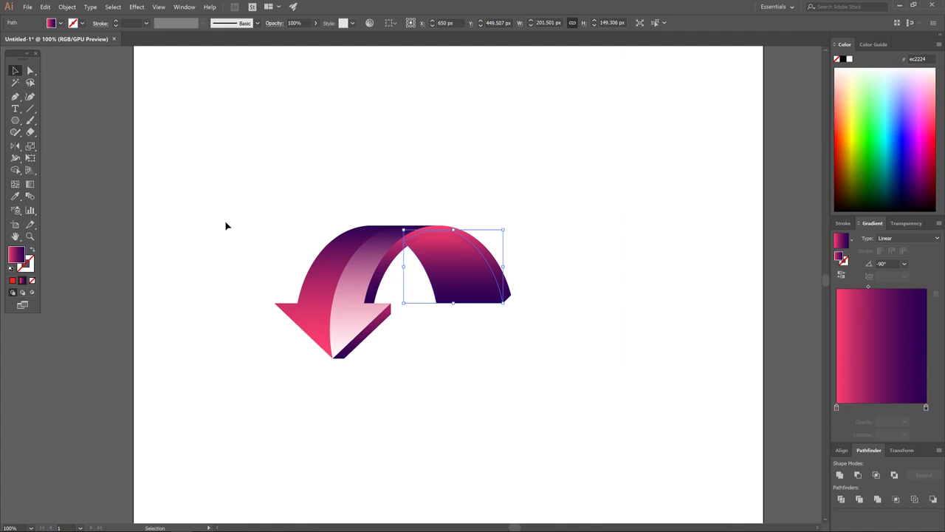
left_click(31, 184)
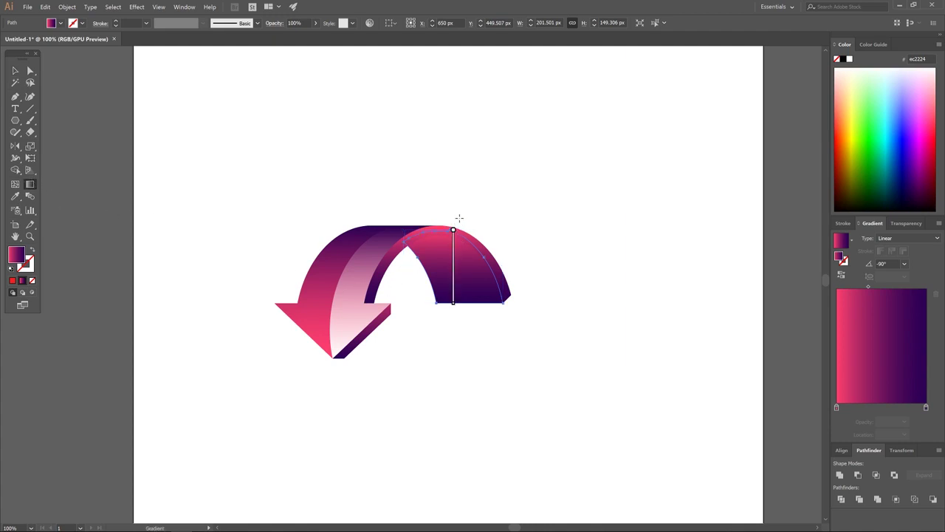
mouse_move(452, 303)
left_mouse_down()
mouse_move(506, 301)
mouse_move(489, 190)
mouse_move(420, 163)
mouse_move(431, 164)
left_mouse_up()
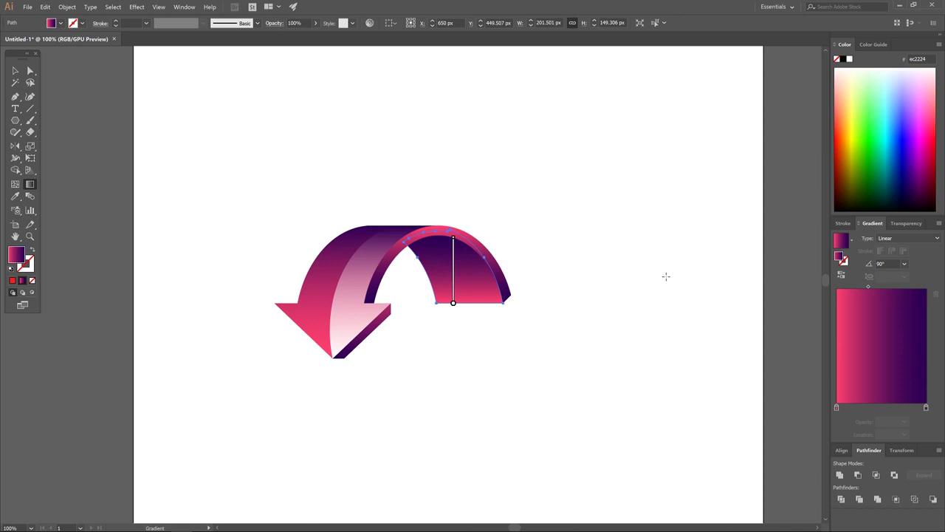
Switch back to the Selection tool, scroll the view down and deselect the arch piece
key("v")
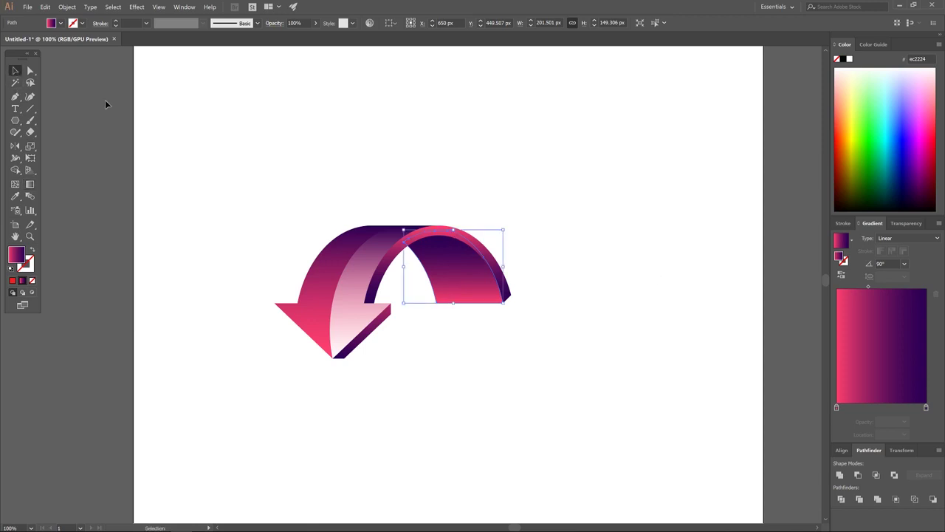
scroll(440, 356, "down", 1)
scroll(440, 356, "down", 1)
scroll(446, 370, "down", 1)
left_click(445, 337)
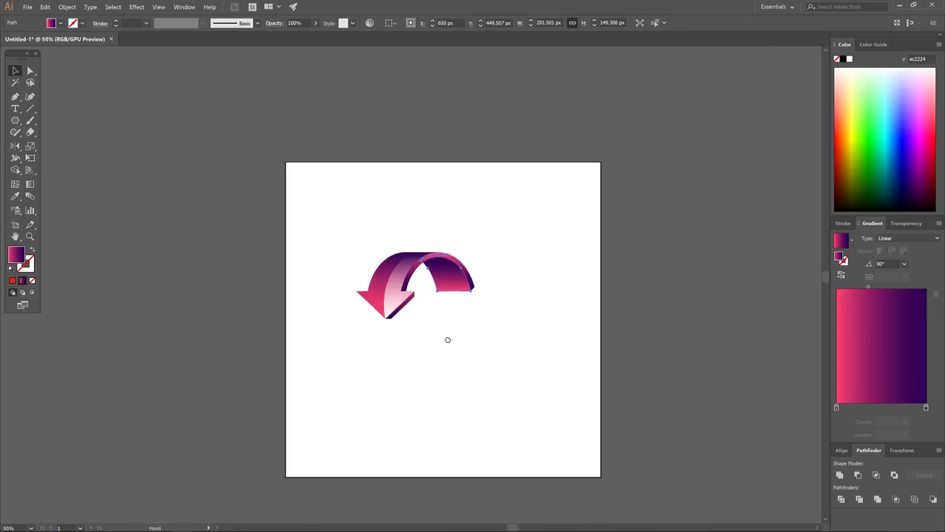
left_click_drag(505, 363, 316, 207)
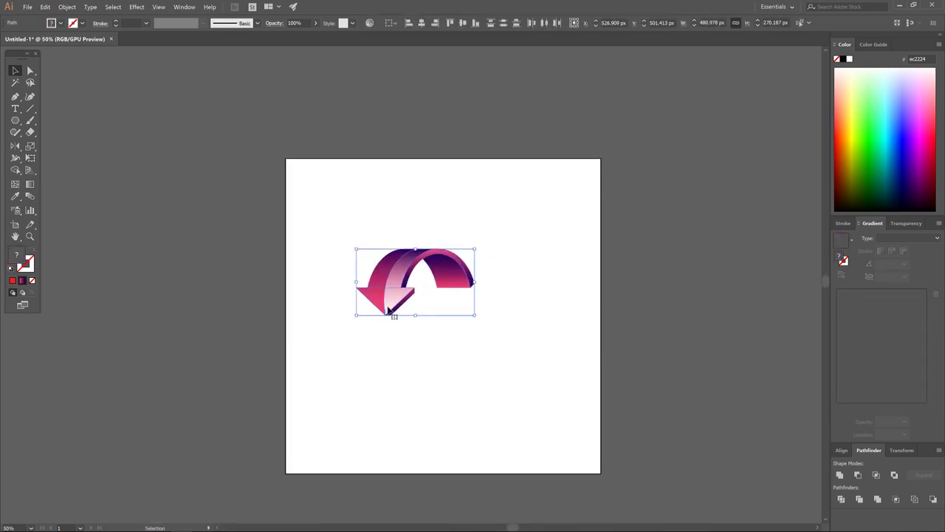
Copy the whole arrow below itself, rotate the copy 180° and nest it under the original
left_click_drag(392, 313, 385, 255)
left_click(425, 348)
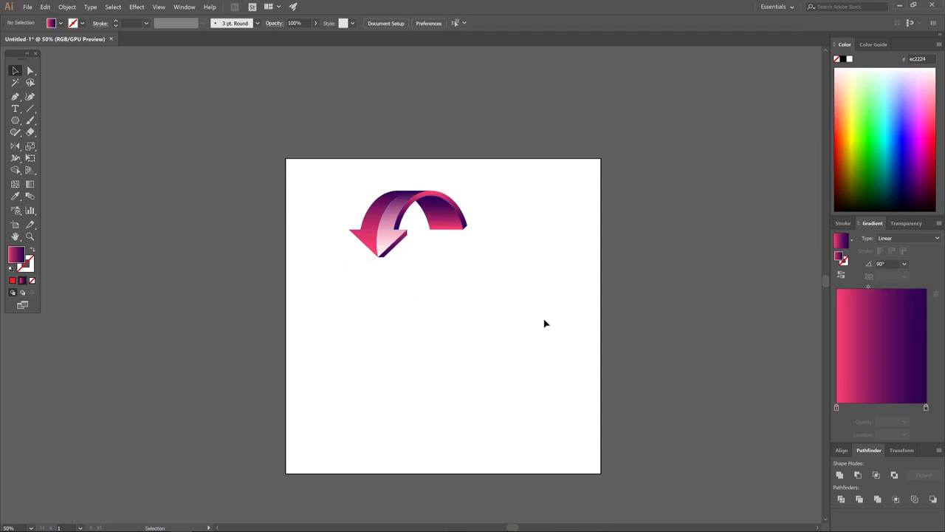
left_click_drag(525, 338, 316, 137)
left_click_drag(389, 212, 408, 305)
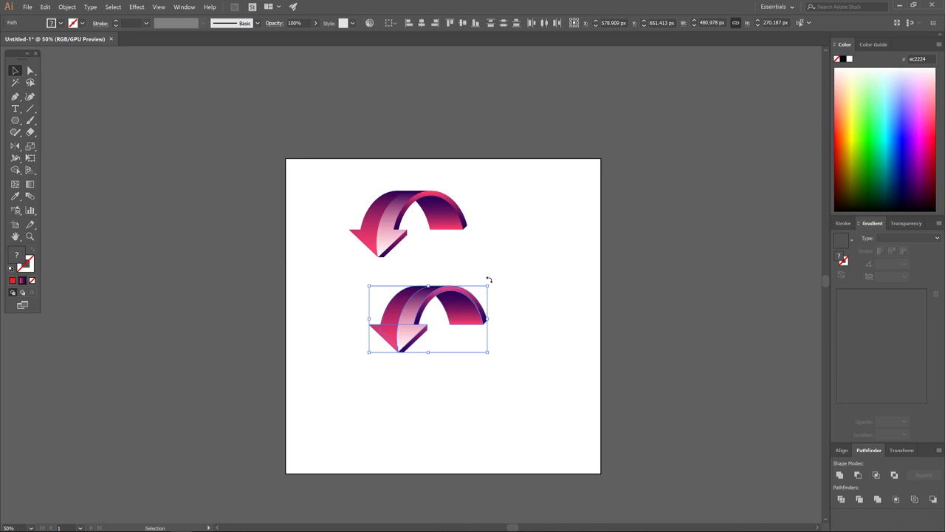
left_click_drag(489, 280, 371, 370)
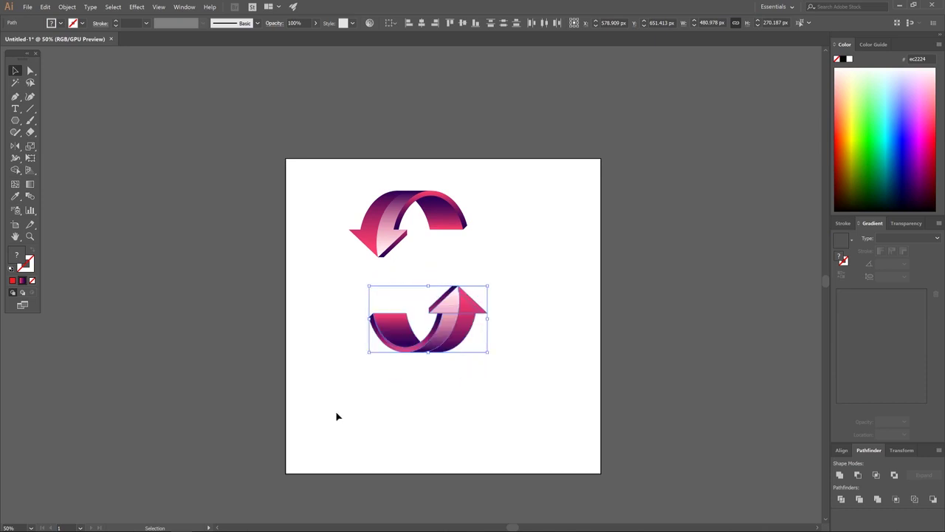
left_click_drag(453, 338, 444, 288)
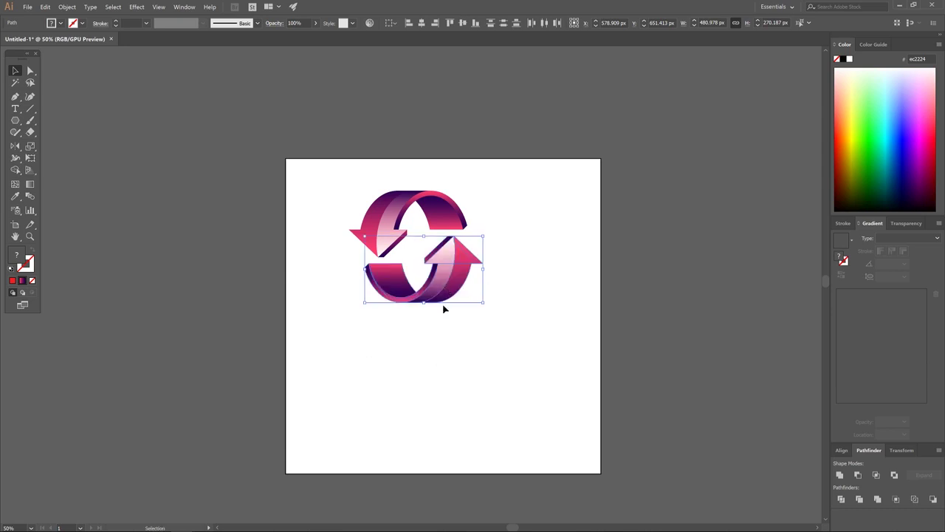
left_click(542, 320)
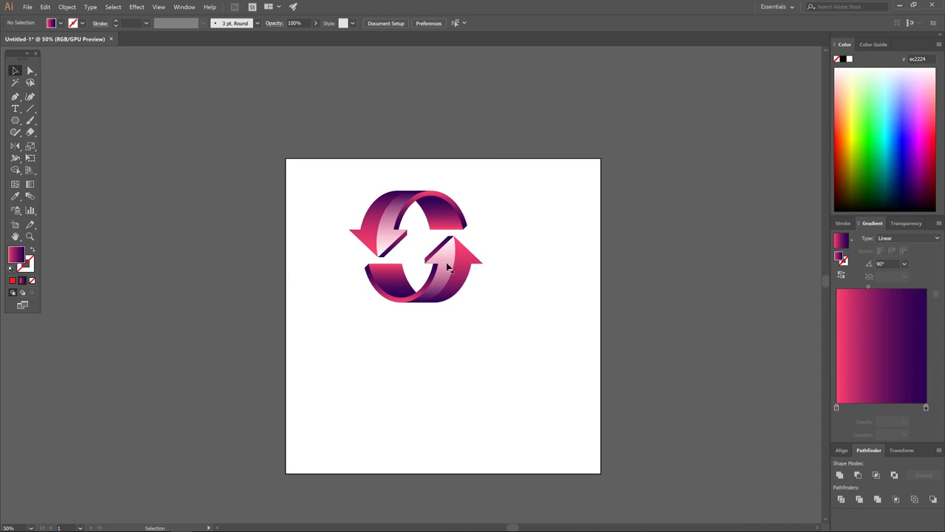
Select the lower arrow's body and change its gradient's first stop to light green (6aff7c)
key("ctrl+1")
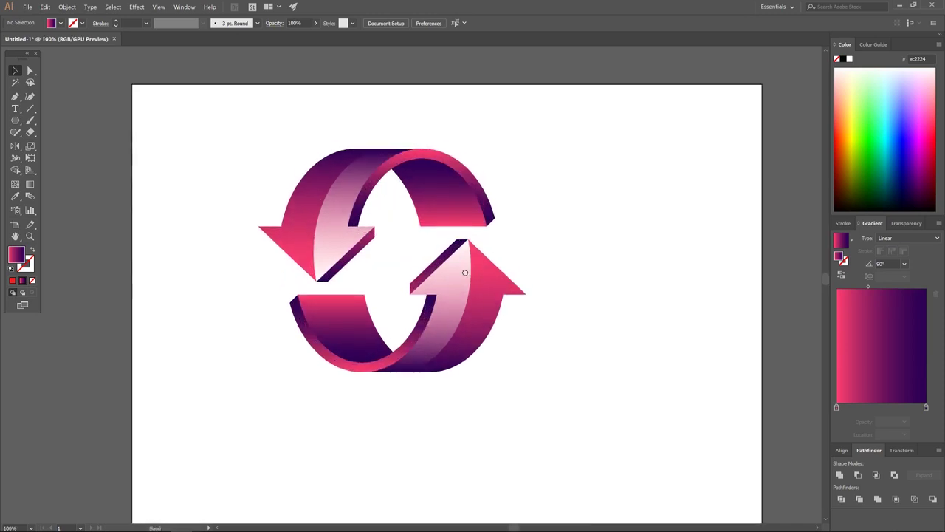
left_click(498, 305)
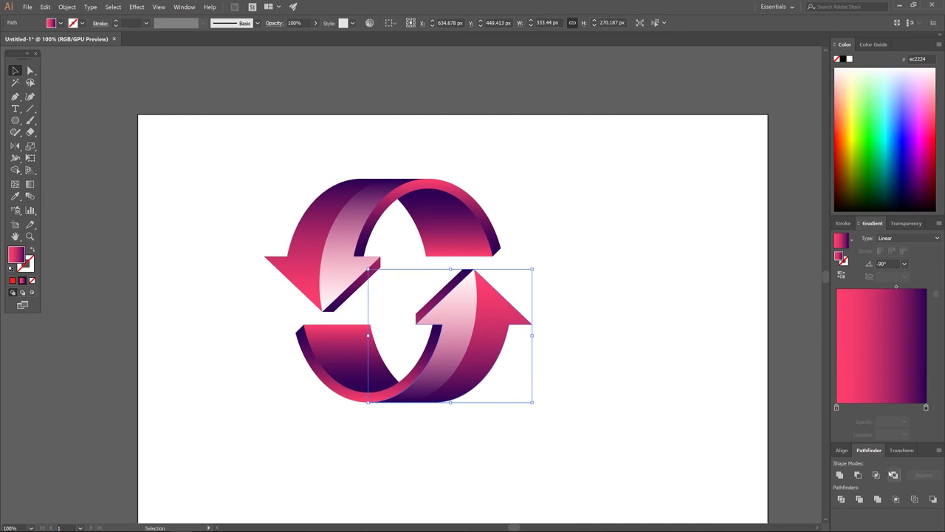
double_click(836, 408)
left_click(851, 505)
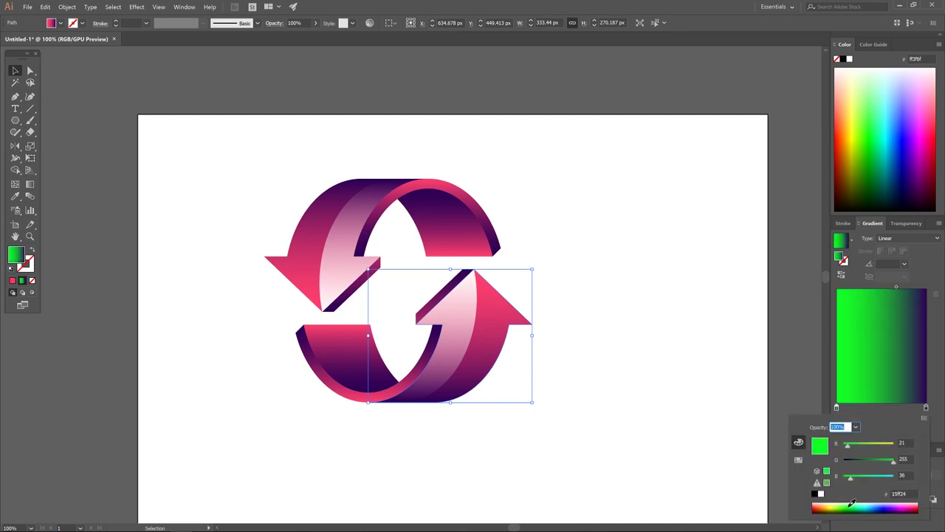
left_click(853, 502)
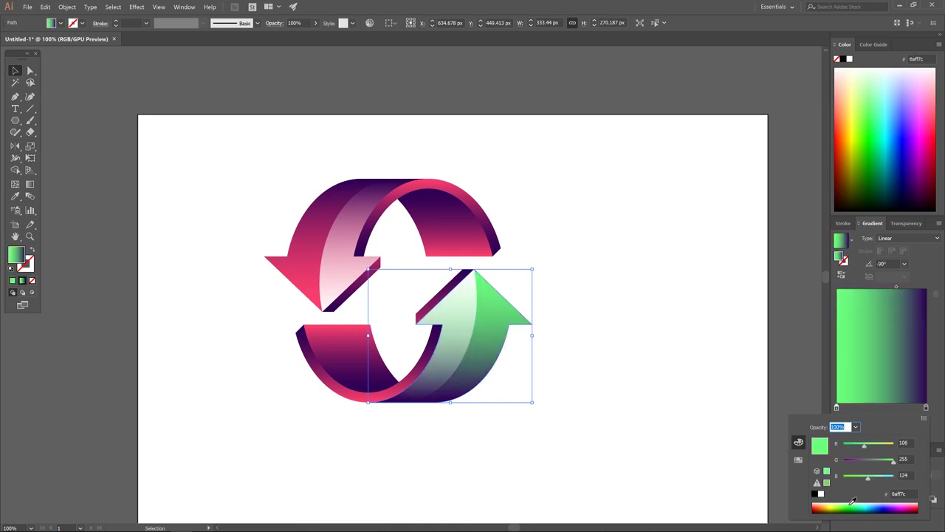
left_click(933, 421)
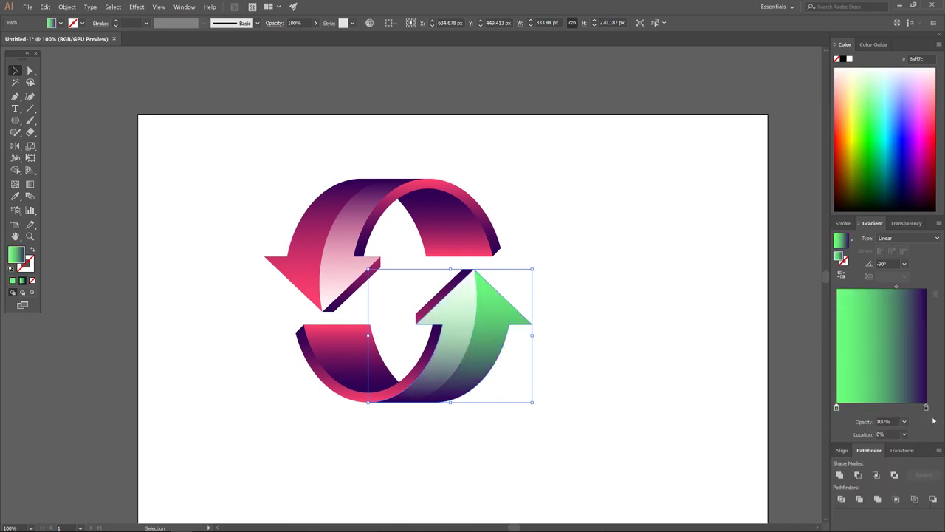
Set the gradient's last stop to dark navy (001d55), then select the thin stripe by the arrowhead
double_click(926, 408)
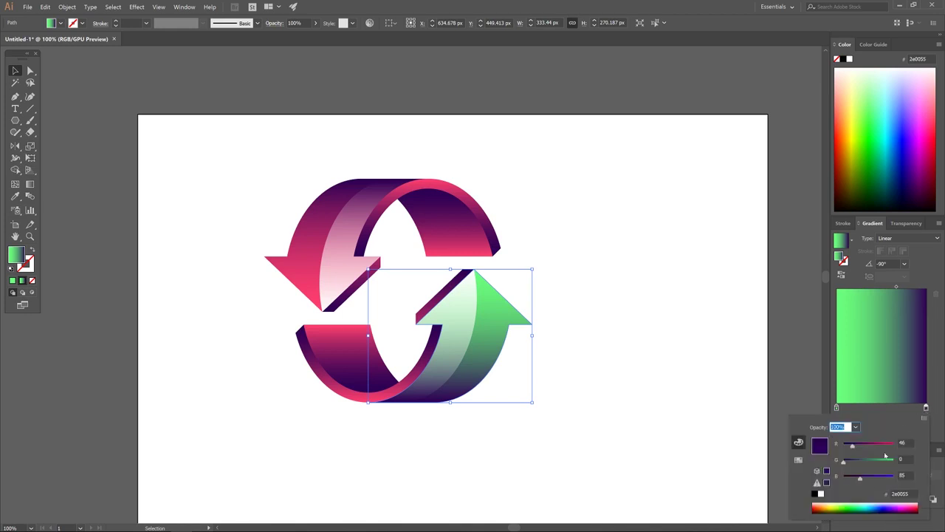
left_click_drag(883, 504, 878, 508)
key("Return")
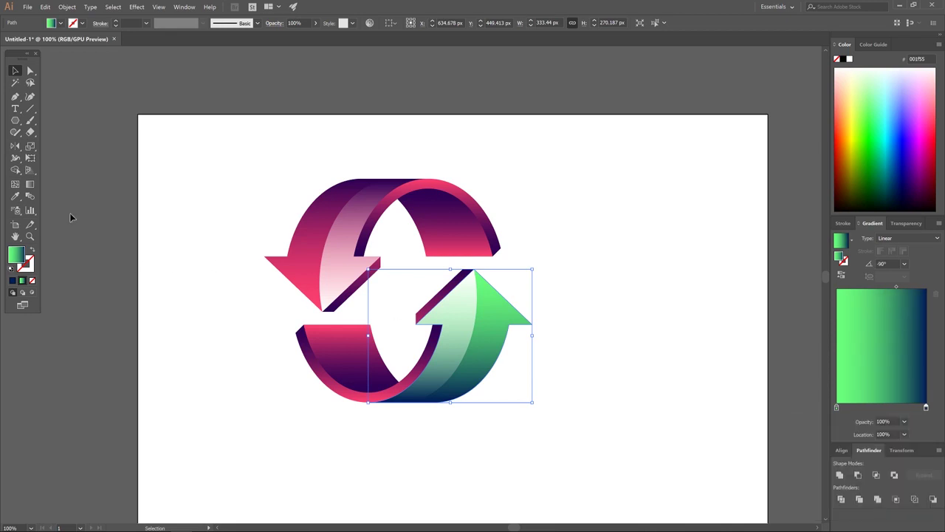
left_click(446, 289)
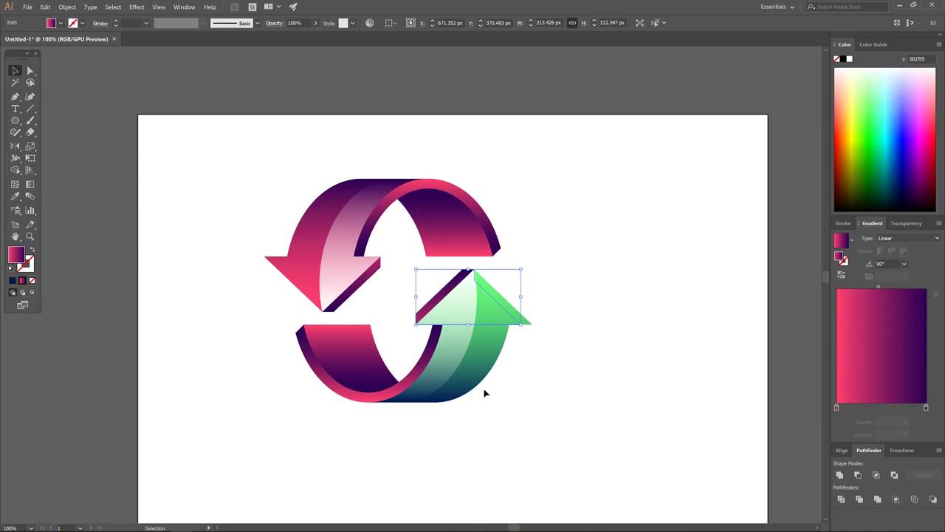
Fill the stripe with solid dark blue and give the arrowhead triangle the green-to-navy gradient
left_click(11, 281)
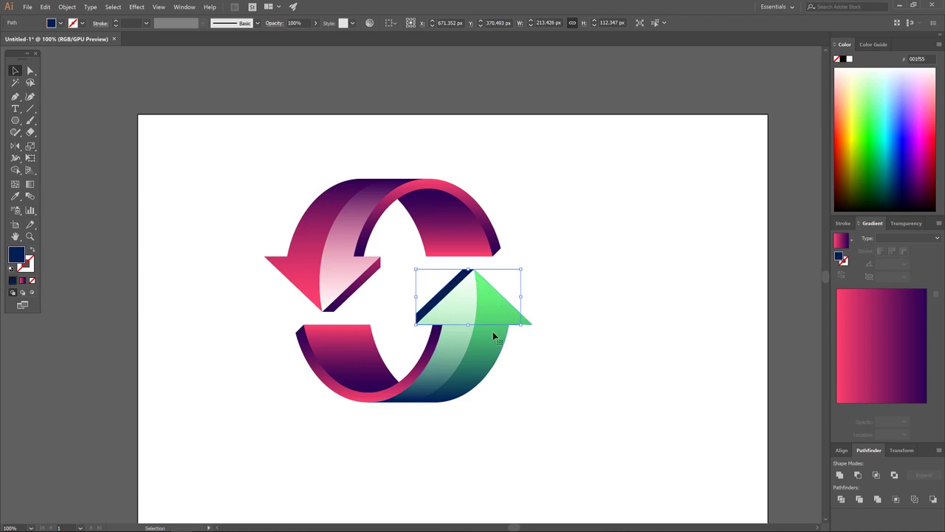
left_click(495, 331)
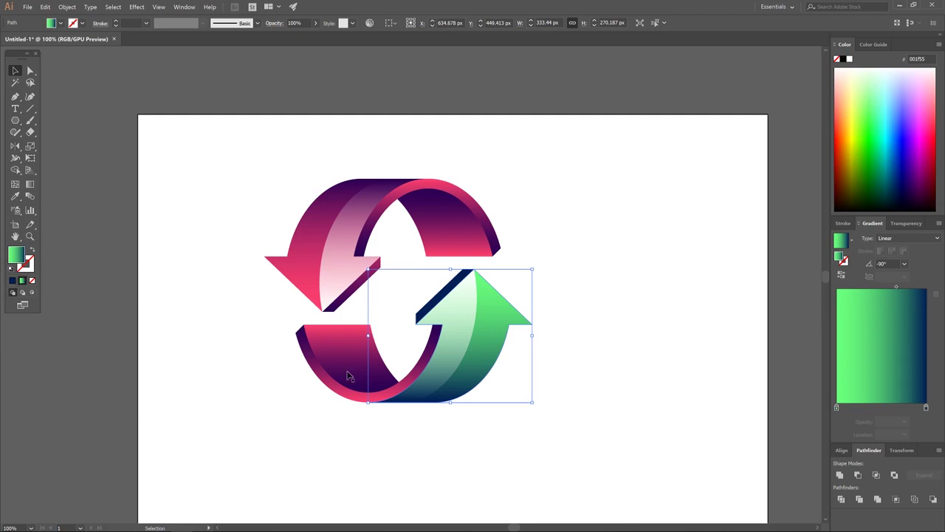
left_click(441, 302)
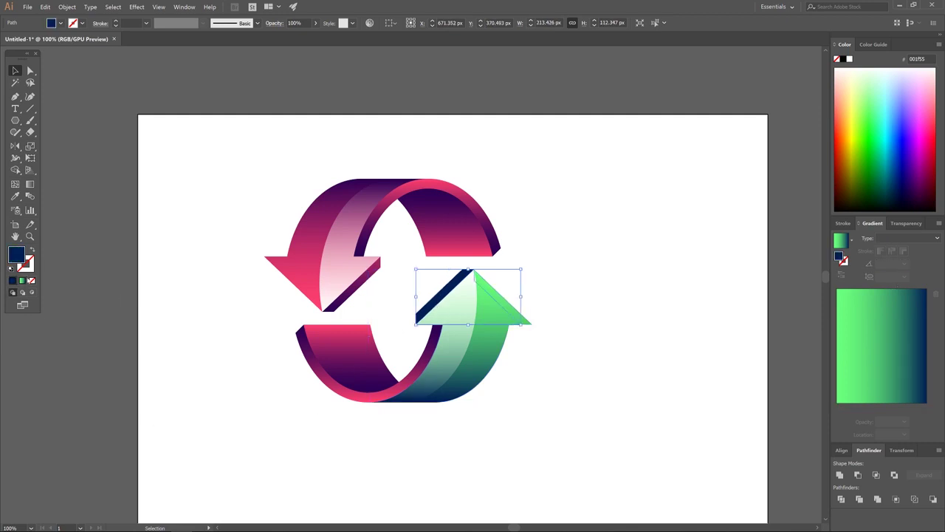
key("period")
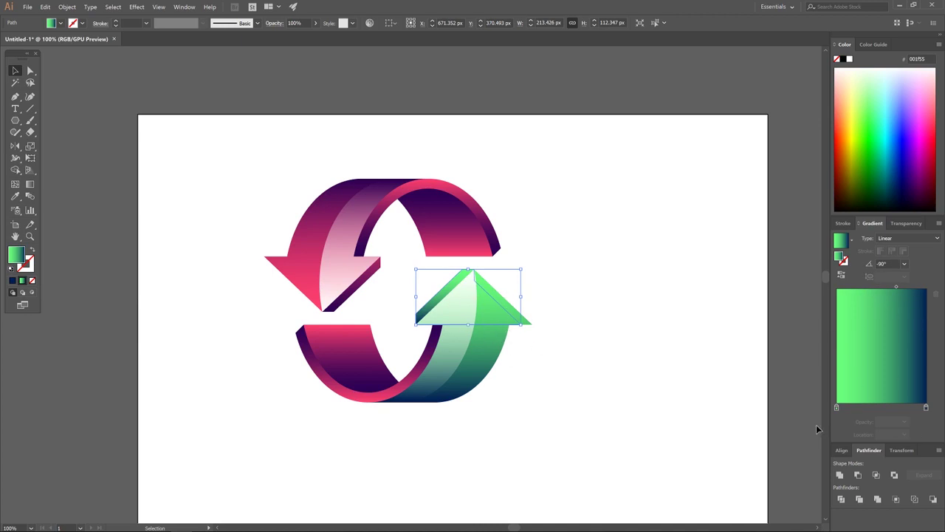
Reorient the triangle's gradient to 90° and shorten it so it darkens toward the tip
left_click(30, 185)
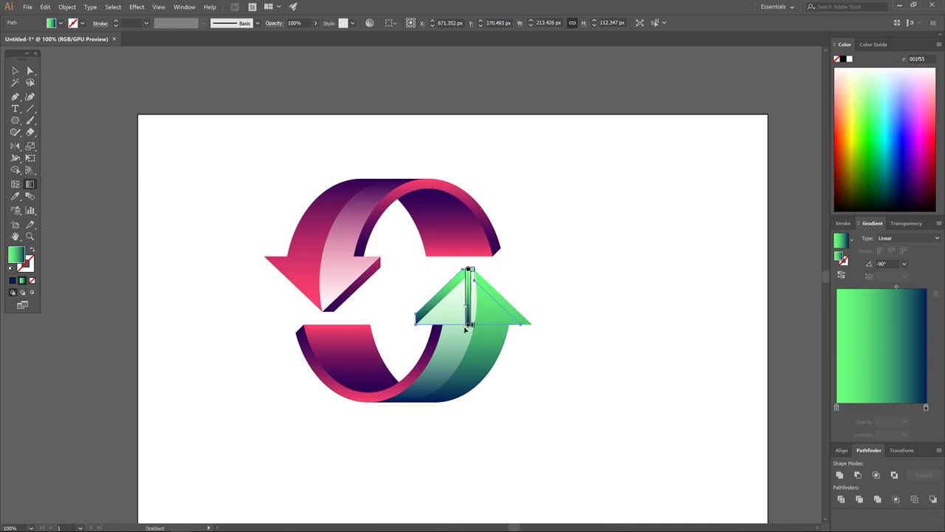
mouse_move(468, 324)
left_mouse_down()
mouse_move(547, 274)
mouse_move(454, 190)
mouse_move(490, 204)
left_mouse_up()
key("ctrl+z")
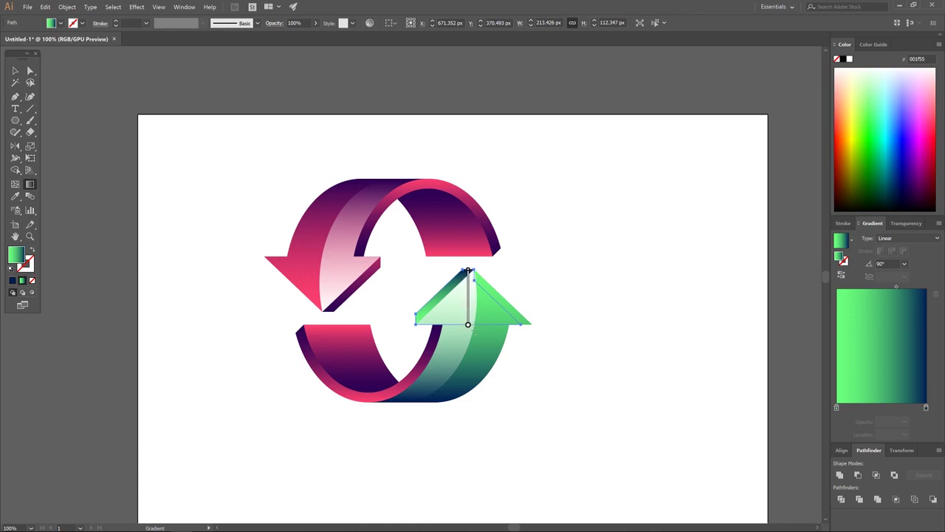
left_click_drag(468, 326, 467, 354)
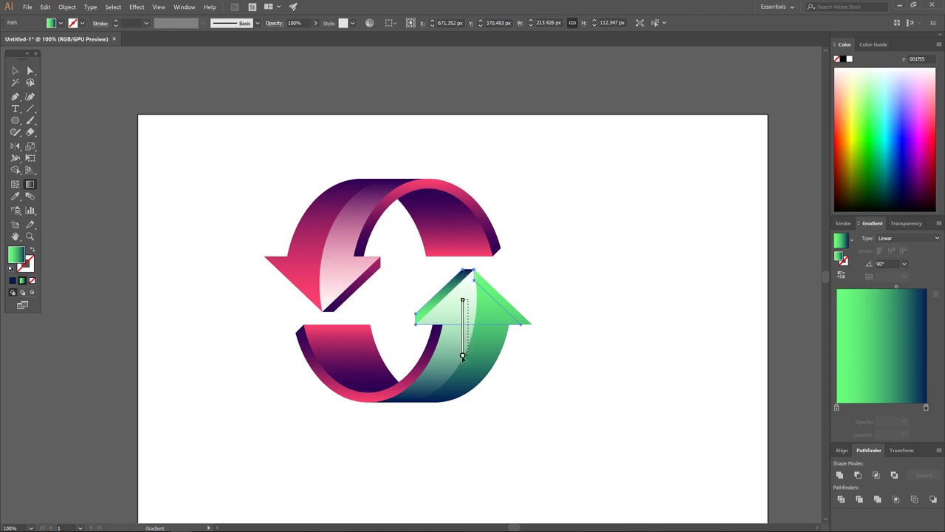
mouse_move(468, 298)
left_mouse_down()
mouse_move(470, 270)
mouse_move(467, 312)
mouse_move(458, 271)
left_mouse_up()
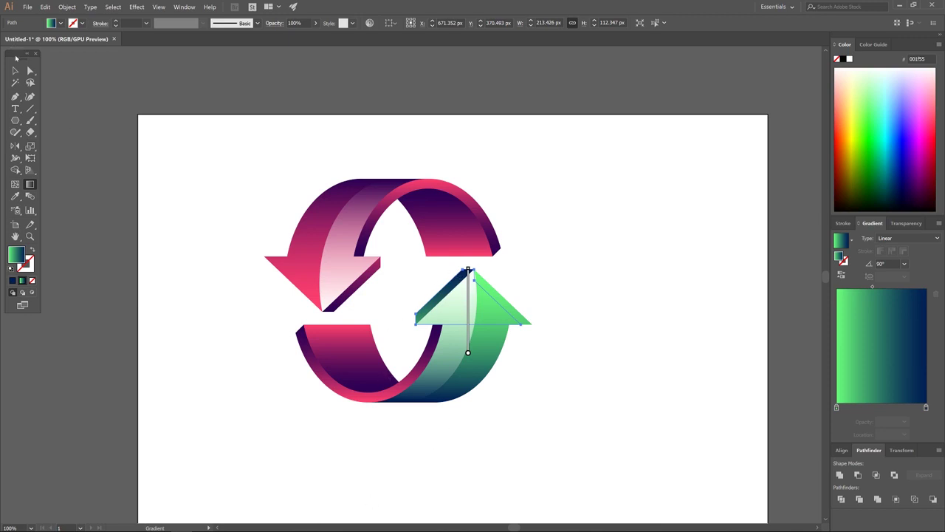
left_click(14, 70)
left_click(354, 399)
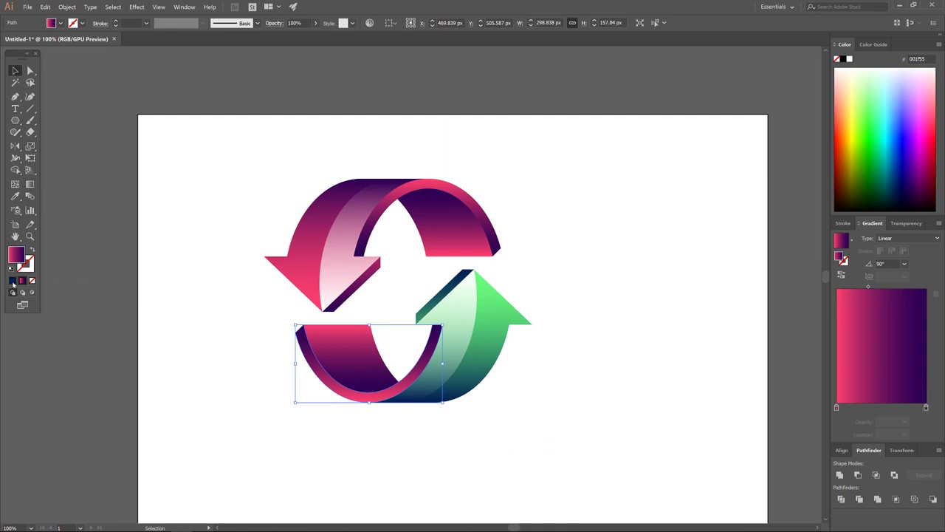
Give the lower arc's rim the green-to-navy gradient running upward, lowering the midpoint to darken it
left_click(12, 281)
left_click(504, 327)
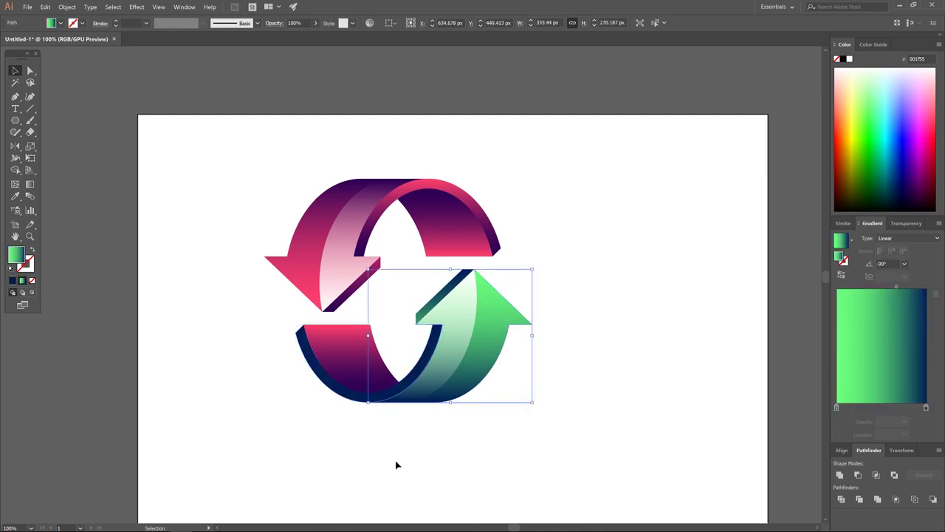
left_click(335, 392)
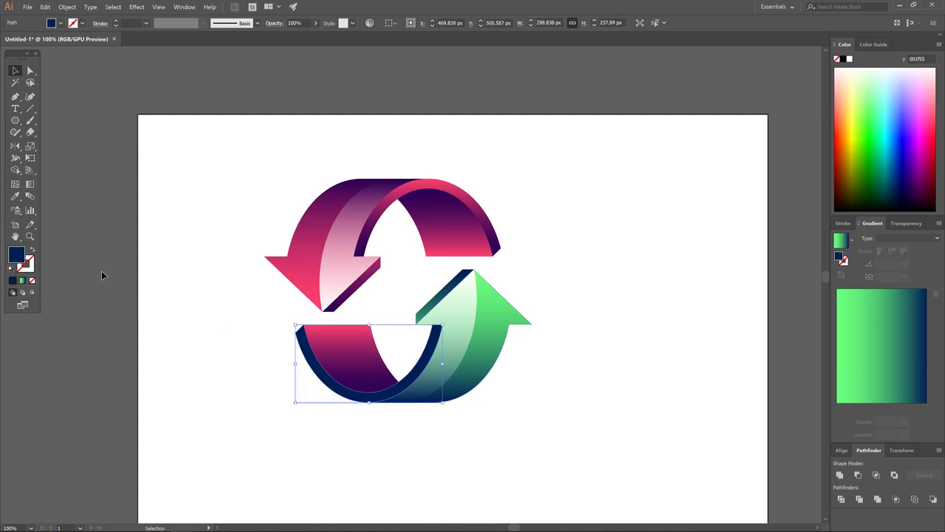
left_click(23, 280)
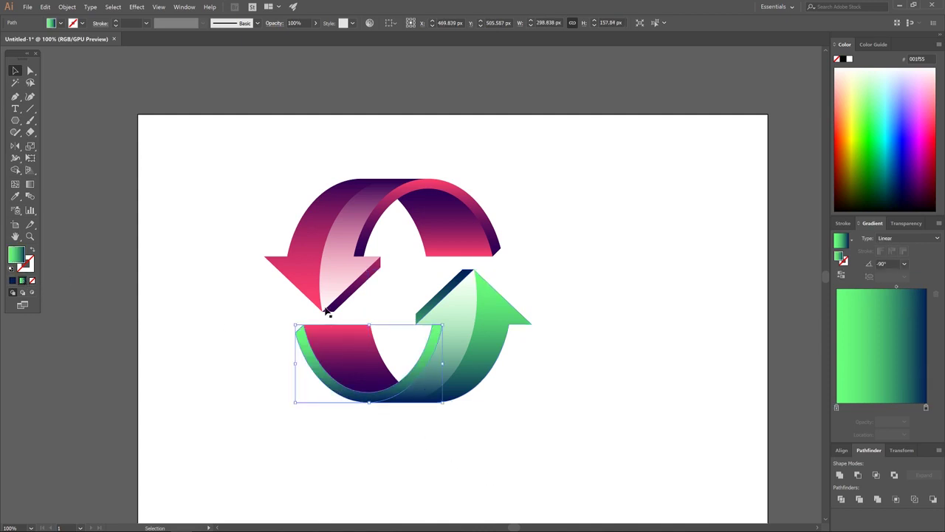
left_click(29, 184)
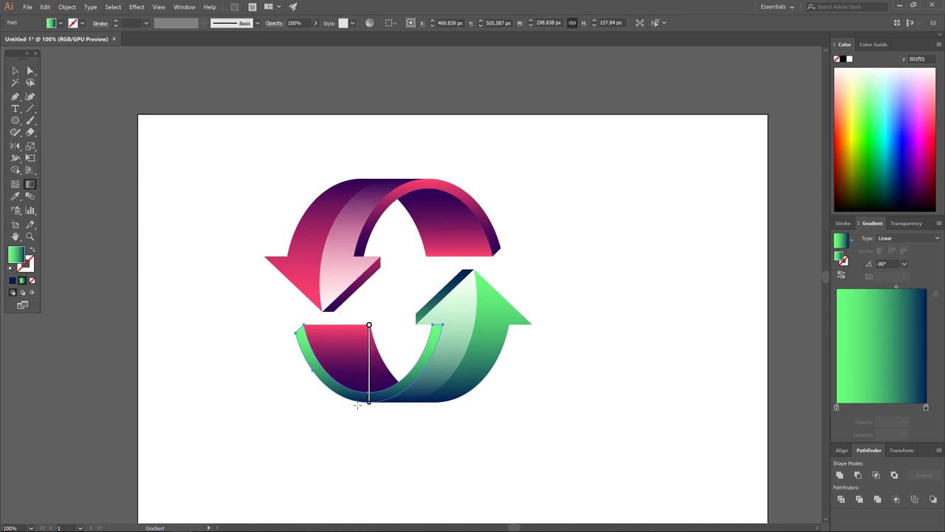
mouse_move(369, 402)
left_mouse_down()
mouse_move(443, 374)
mouse_move(443, 296)
mouse_move(369, 246)
left_mouse_up()
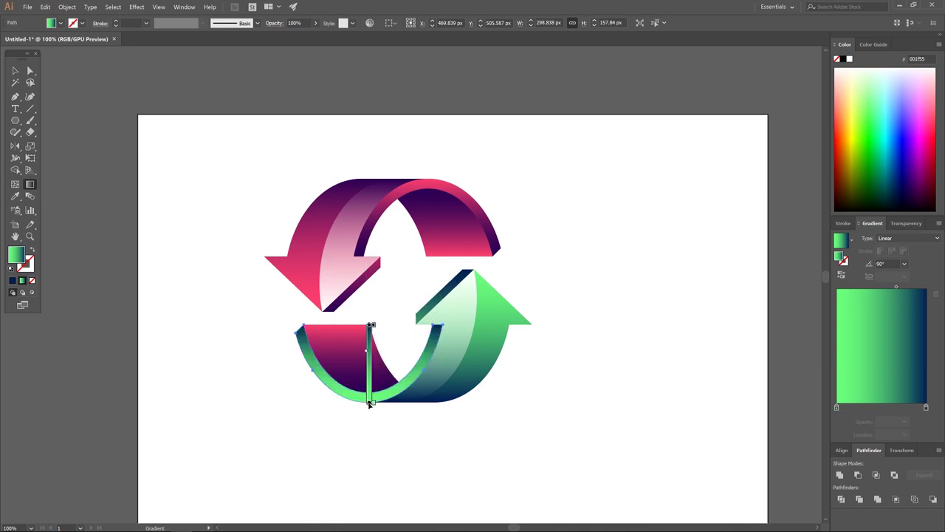
mouse_move(369, 347)
left_click_drag(366, 353, 367, 374)
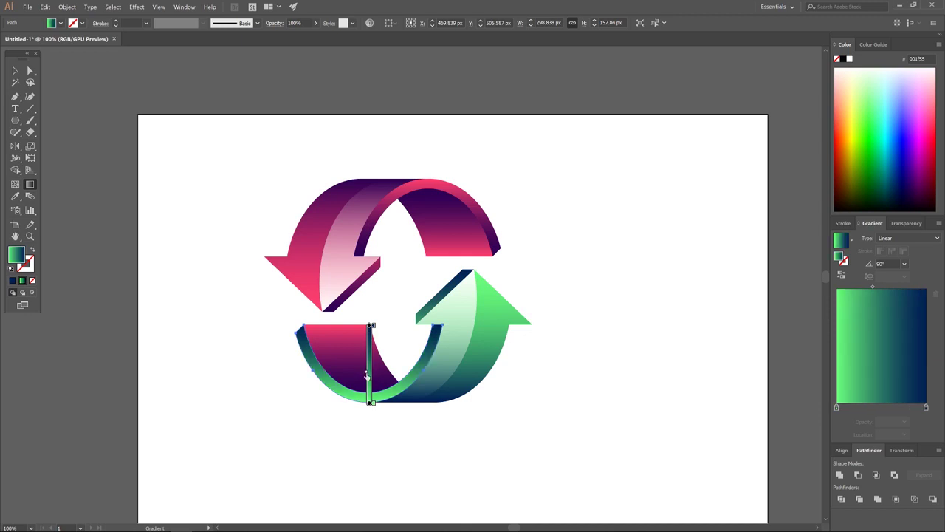
left_click_drag(367, 375, 367, 384)
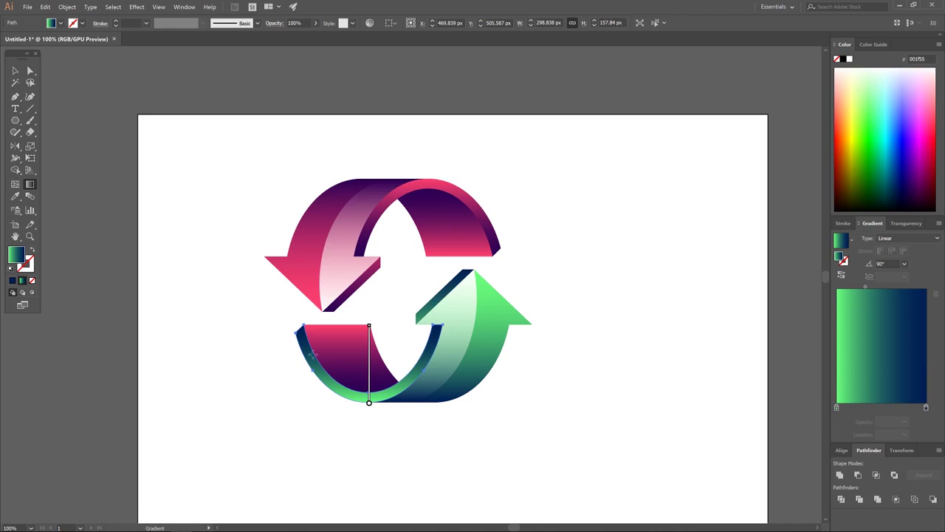
left_click(14, 71)
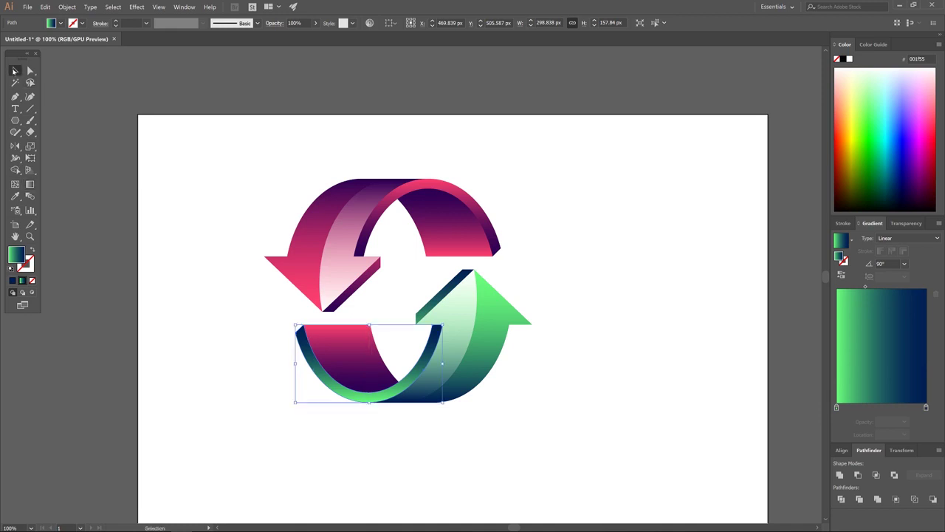
Apply the green-to-navy gradient to the lower arc's front face, stretched lower to darken it
left_click(356, 343)
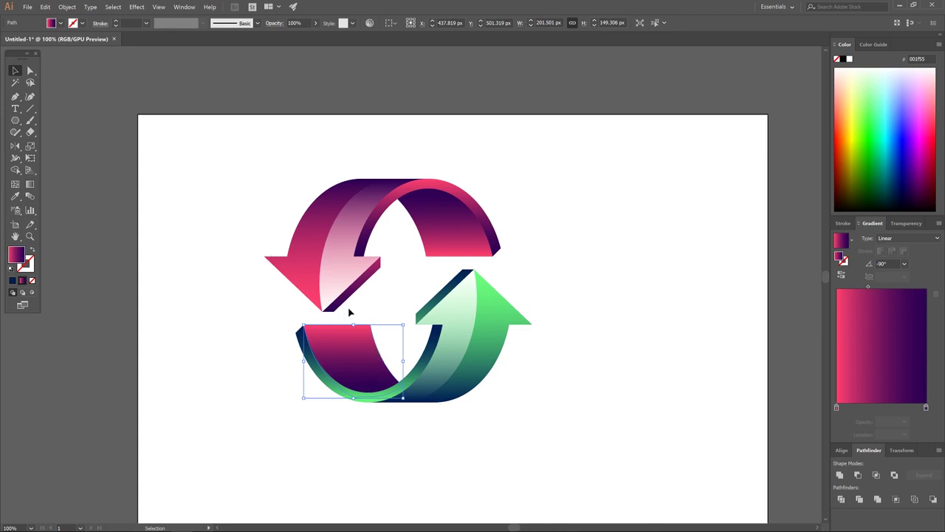
key("comma")
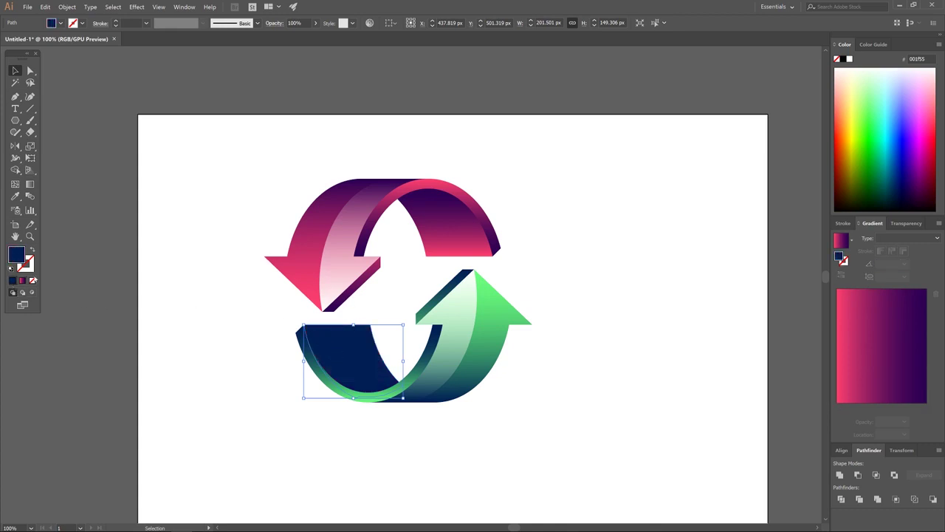
left_click(488, 348)
left_click(341, 353)
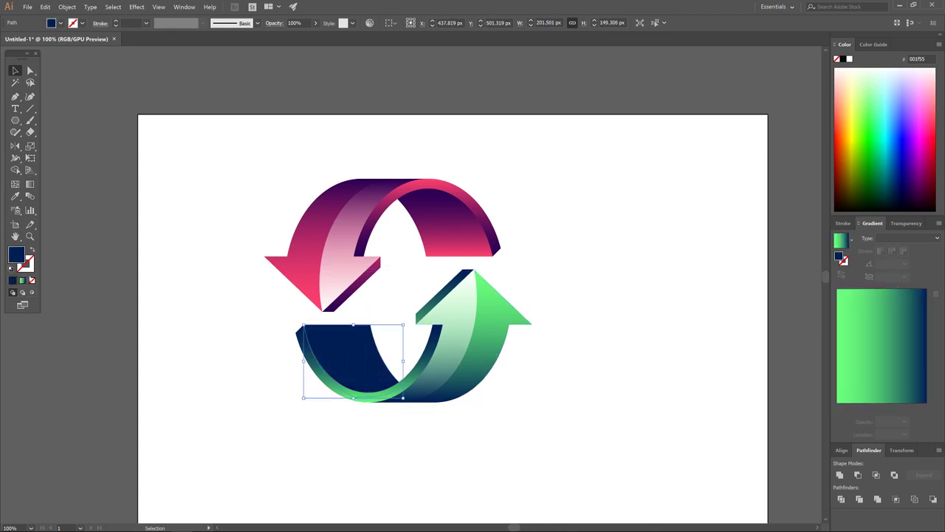
key("period")
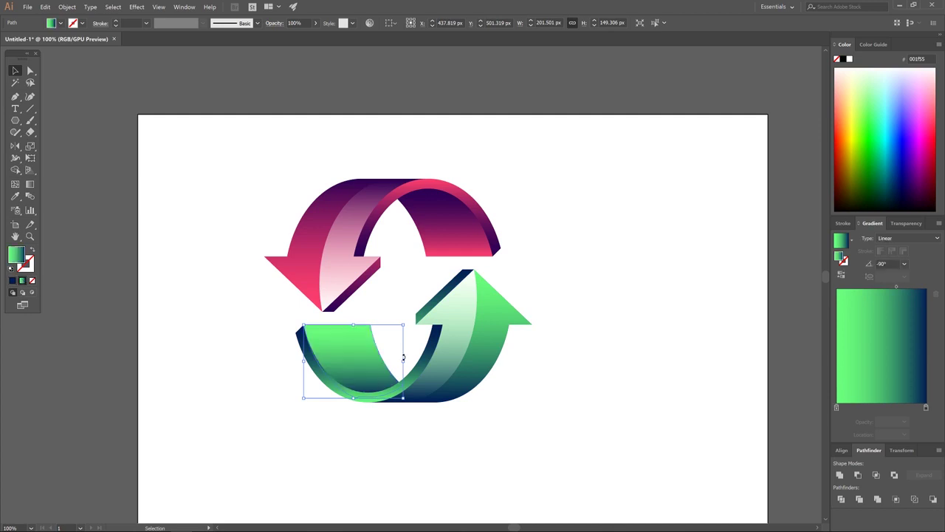
key("g")
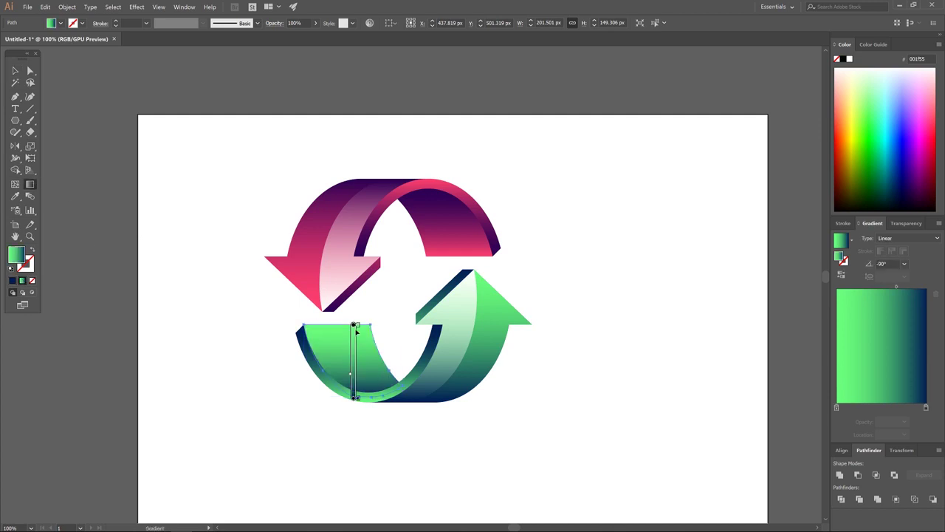
left_click_drag(356, 398, 355, 334)
left_click_drag(355, 369, 357, 397)
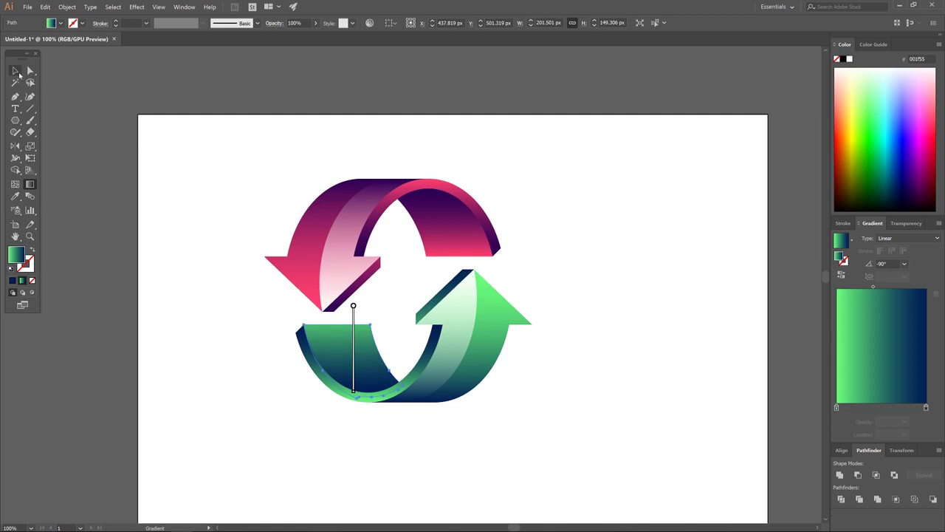
left_click(19, 75)
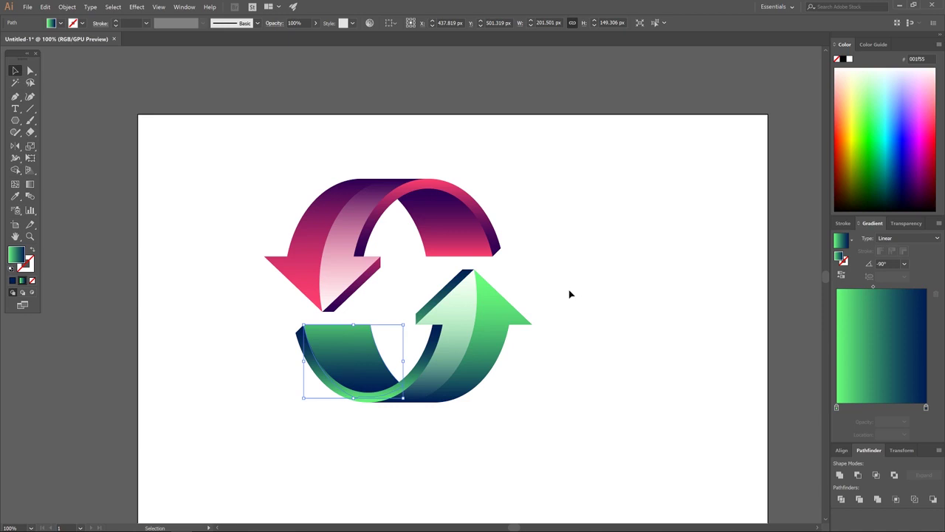
scroll(567, 293, "down", 2)
Rotate the whole two-arrow artwork about 45° to a diagonal (499.35 x 480.65 px) and centre it on the artboard
left_click_drag(578, 316, 501, 298)
left_click_drag(546, 383, 318, 143)
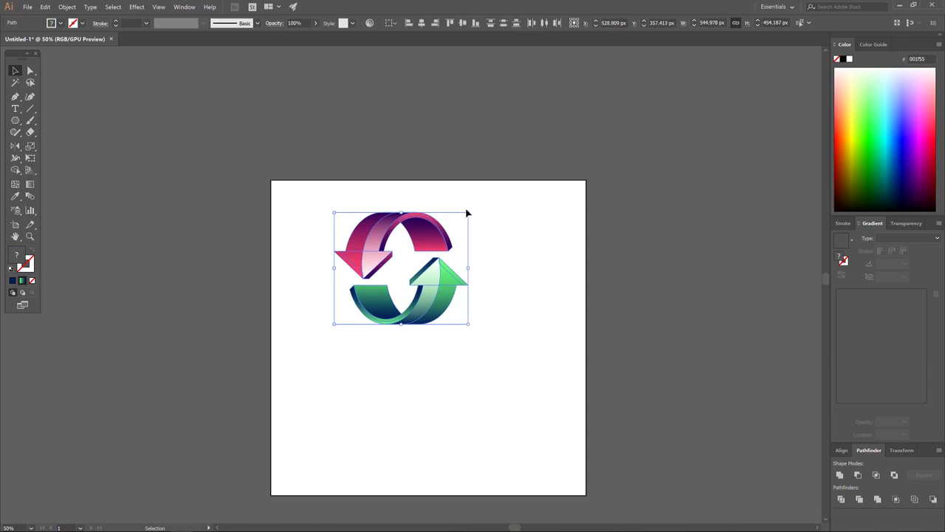
left_click_drag(472, 209, 432, 176)
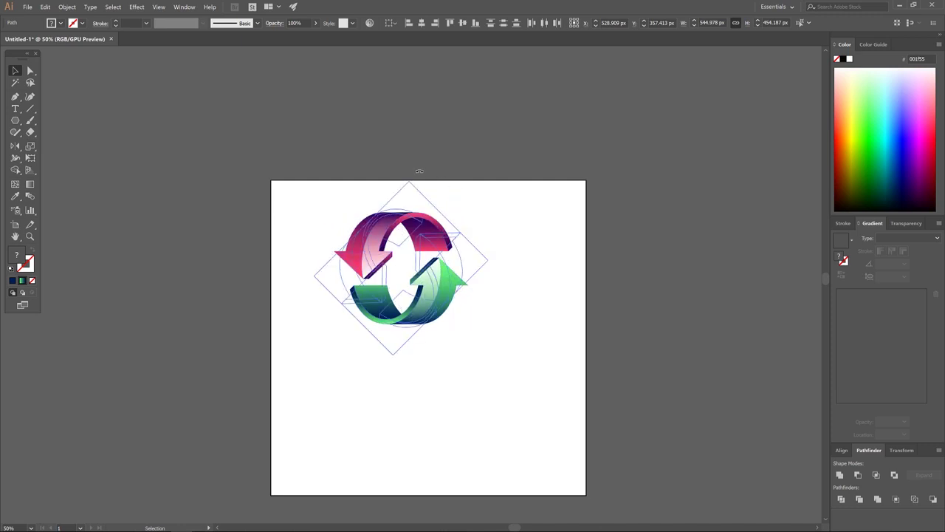
left_click_drag(419, 170, 418, 170)
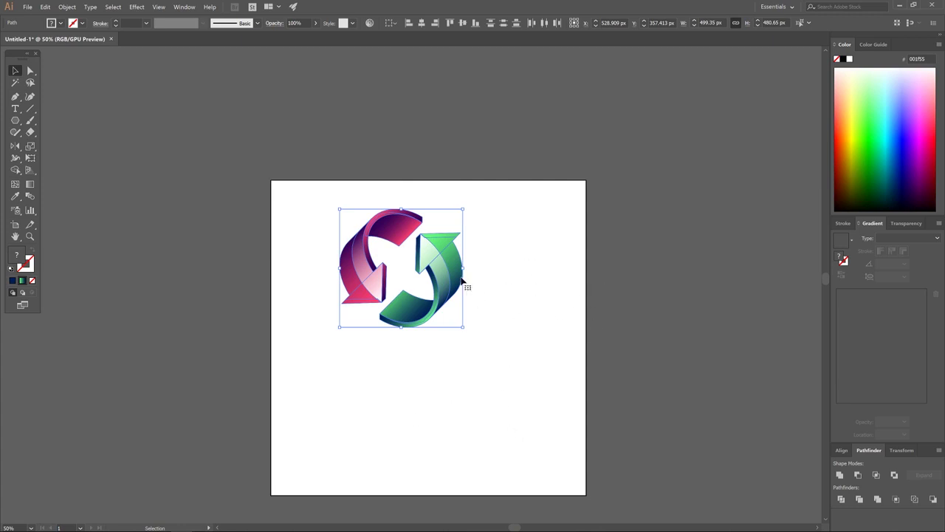
left_click_drag(464, 286, 497, 350)
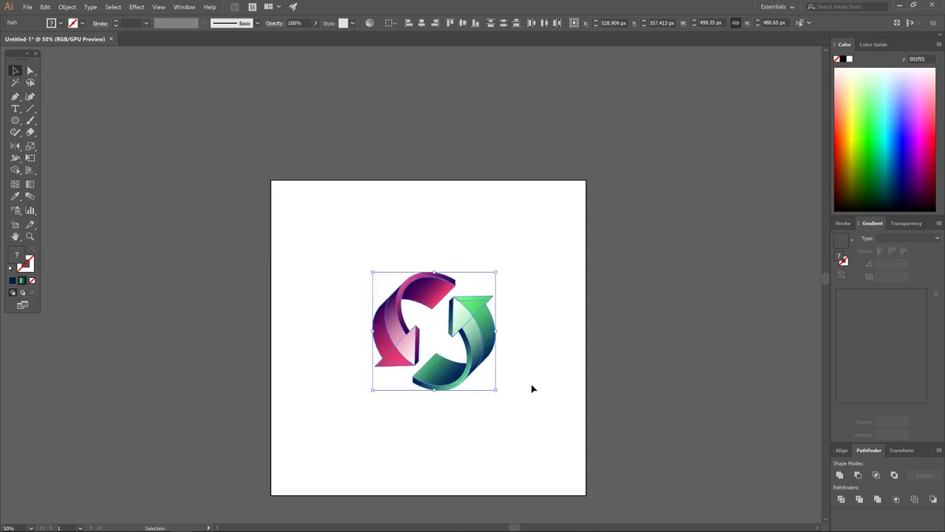
left_click(658, 323)
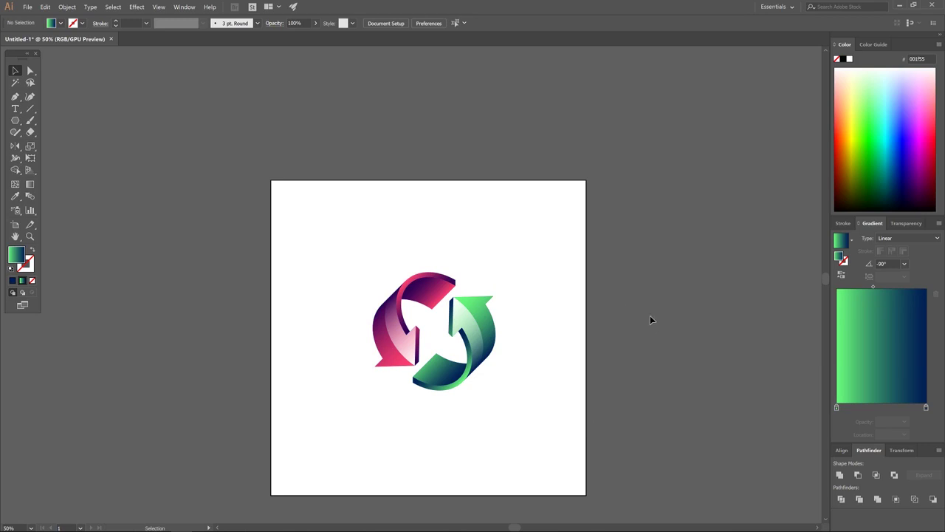